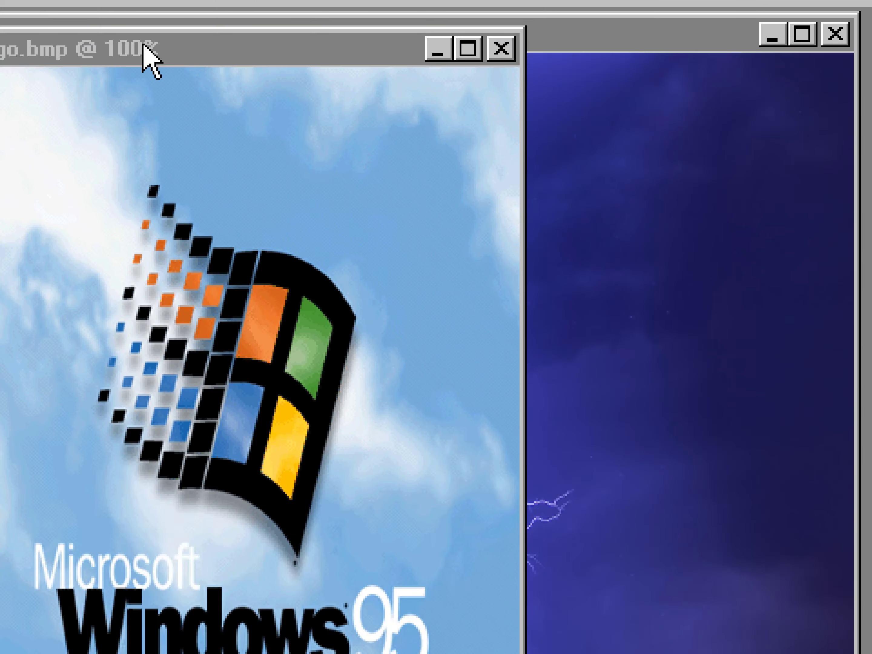
pyautogui.click(295, 122)
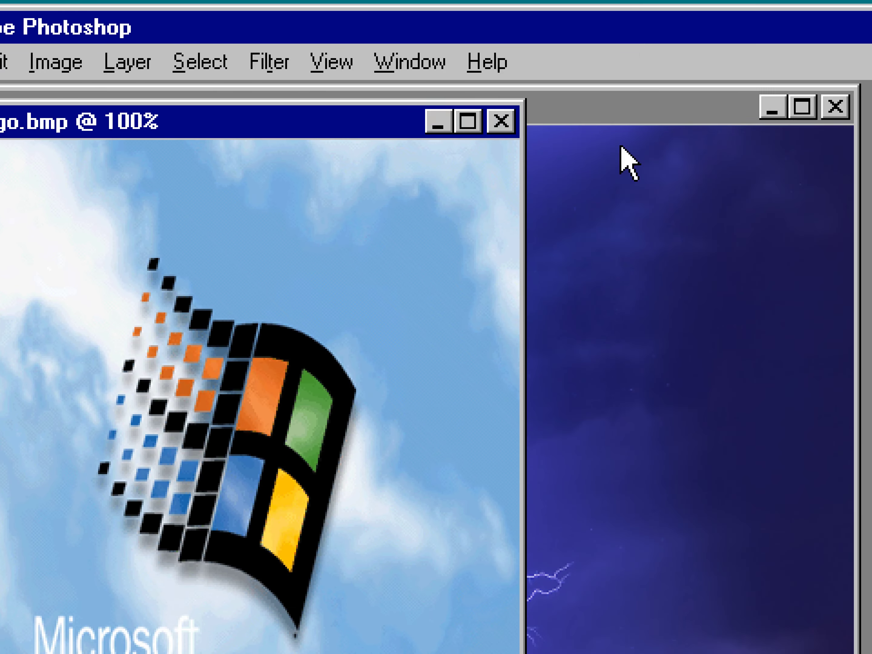
pyautogui.click(716, 101)
pyautogui.moveTo(576, 110); pyautogui.dragTo(618, 124)
pyautogui.moveTo(473, 124); pyautogui.dragTo(503, 133)
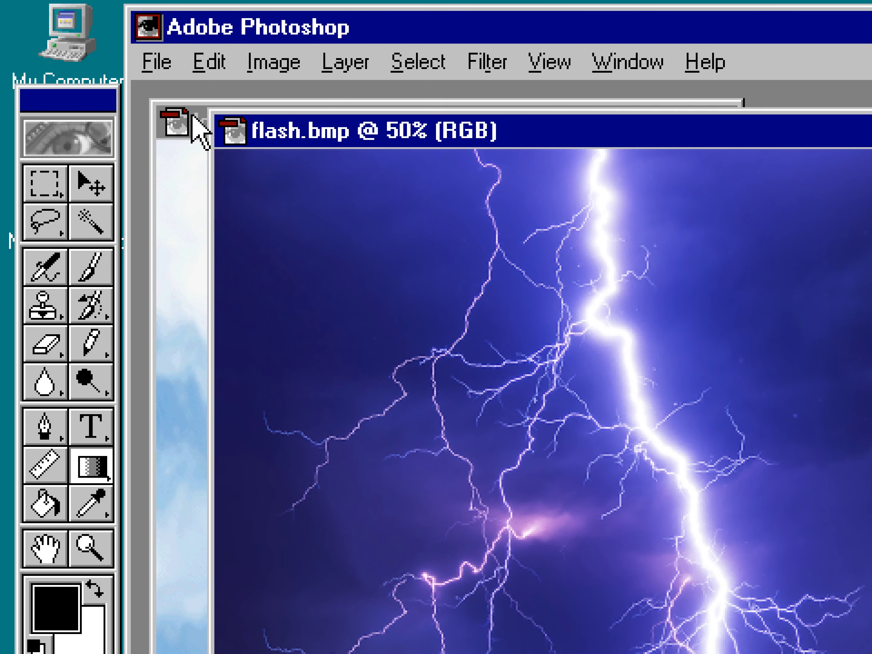
# Examine the colour table of the logo.bmp image and its black swatch's colour values.
pyautogui.click(128, 133)
pyautogui.click(274, 63)
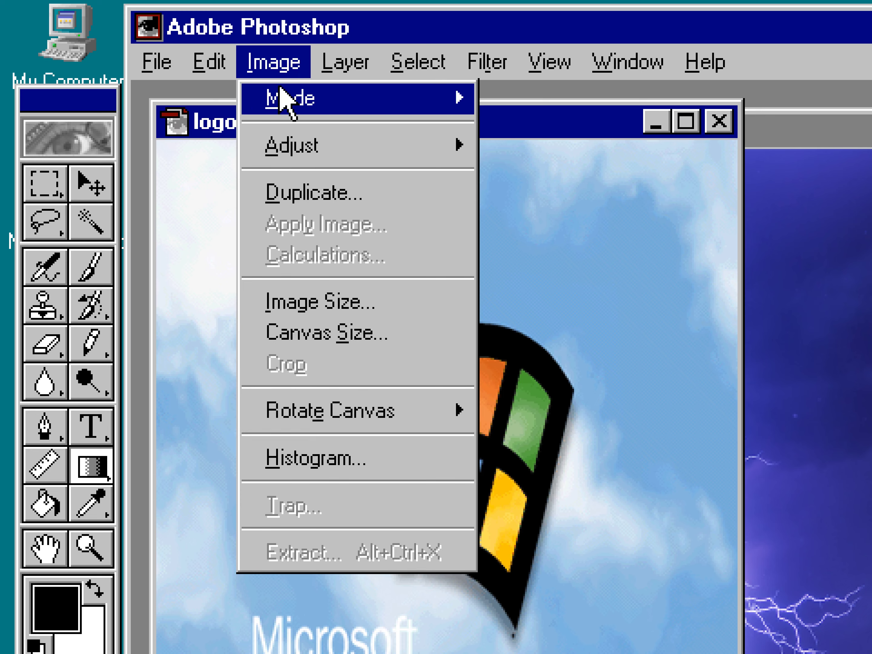
pyautogui.moveTo(339, 98)
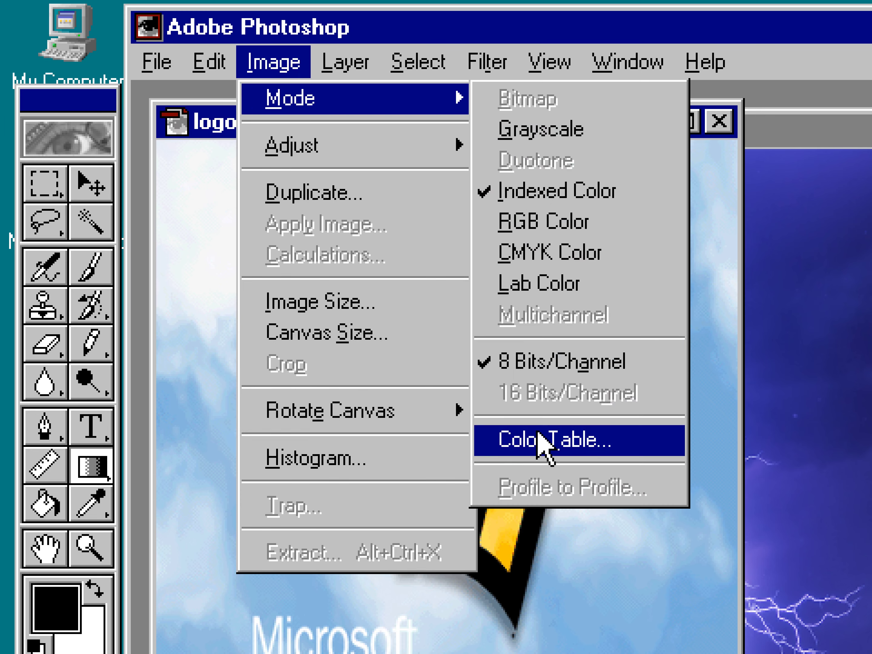
pyautogui.click(540, 444)
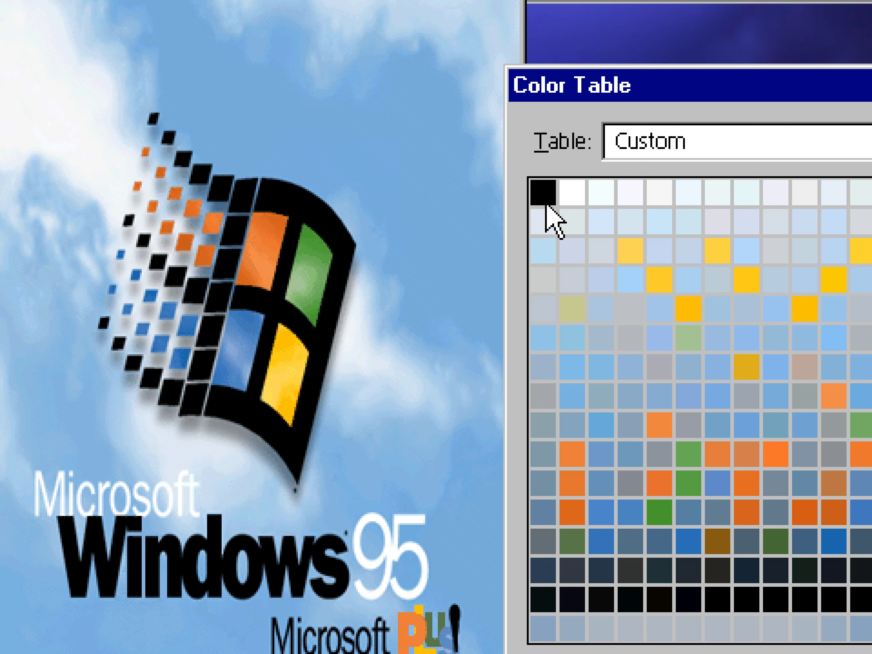
pyautogui.click(545, 204)
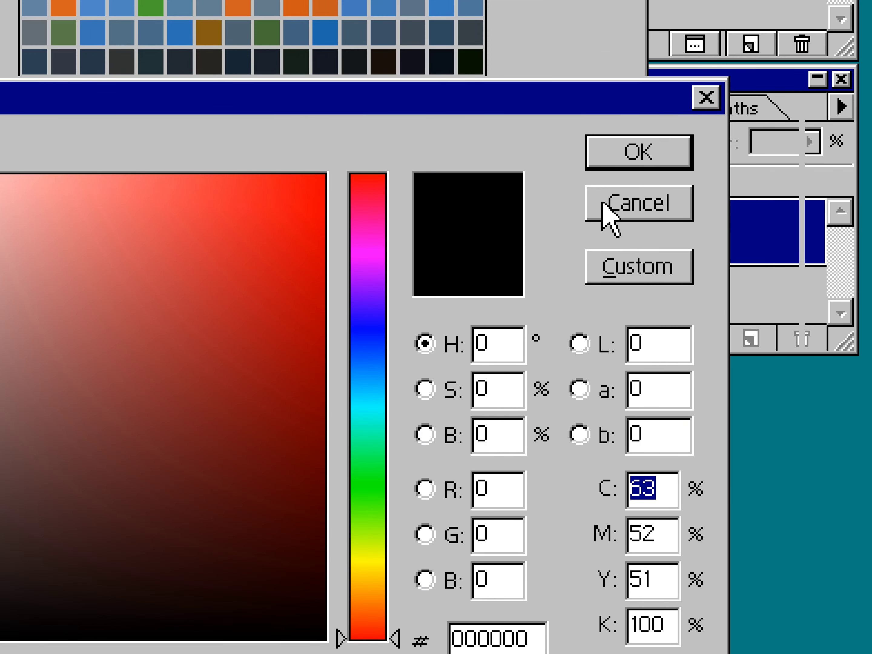
pyautogui.click(749, 134)
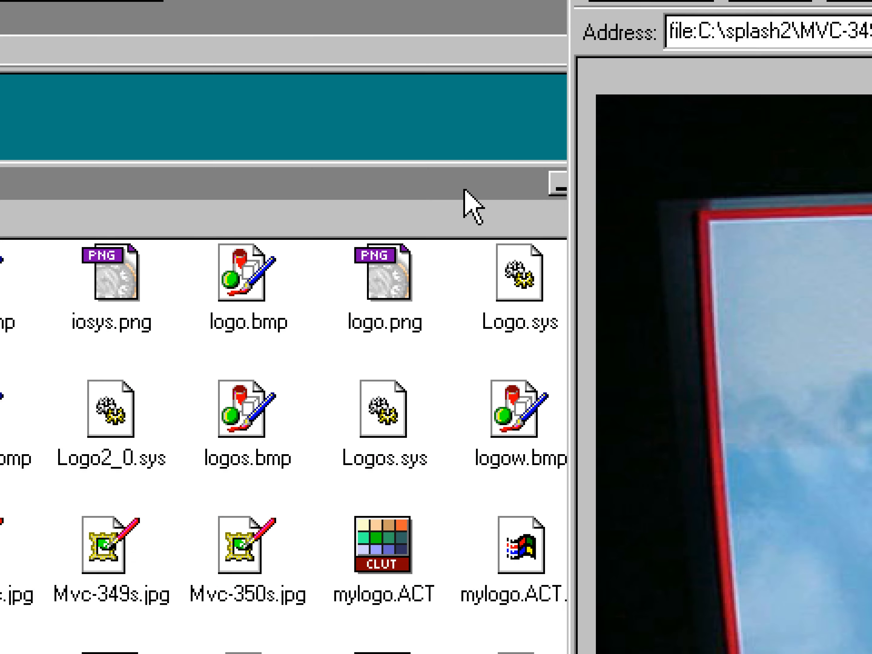
pyautogui.click(473, 189)
pyautogui.click(625, 188)
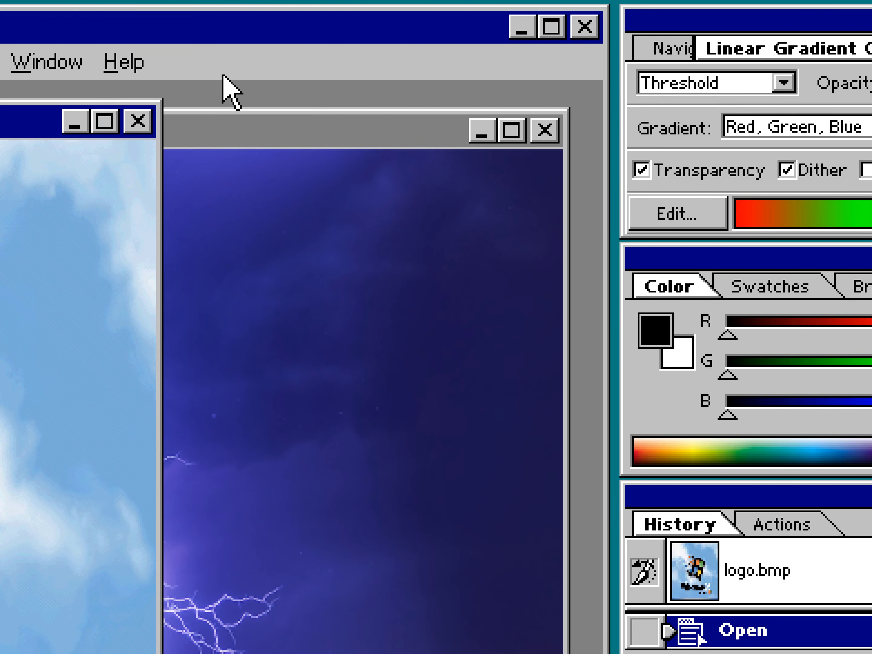
# Create a new 320 × 385 pixel, 300 pixels/inch RGB image named mylogo with a white background.
pyautogui.hotkey('ctrl', 'n')
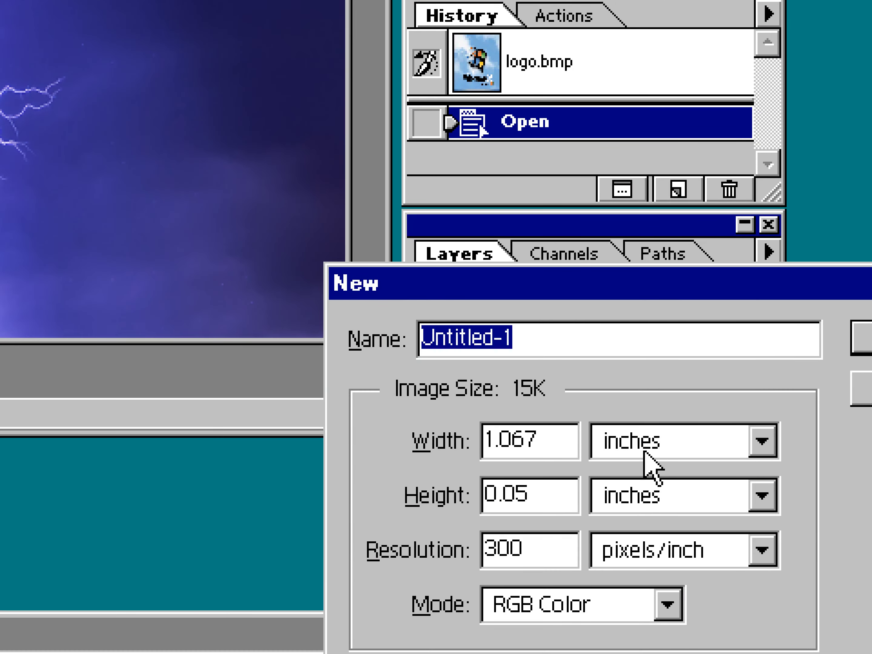
pyautogui.click(644, 451)
pyautogui.click(652, 472)
pyautogui.click(633, 492)
pyautogui.click(629, 529)
pyautogui.moveTo(448, 419); pyautogui.dragTo(397, 416)
pyautogui.write('3')
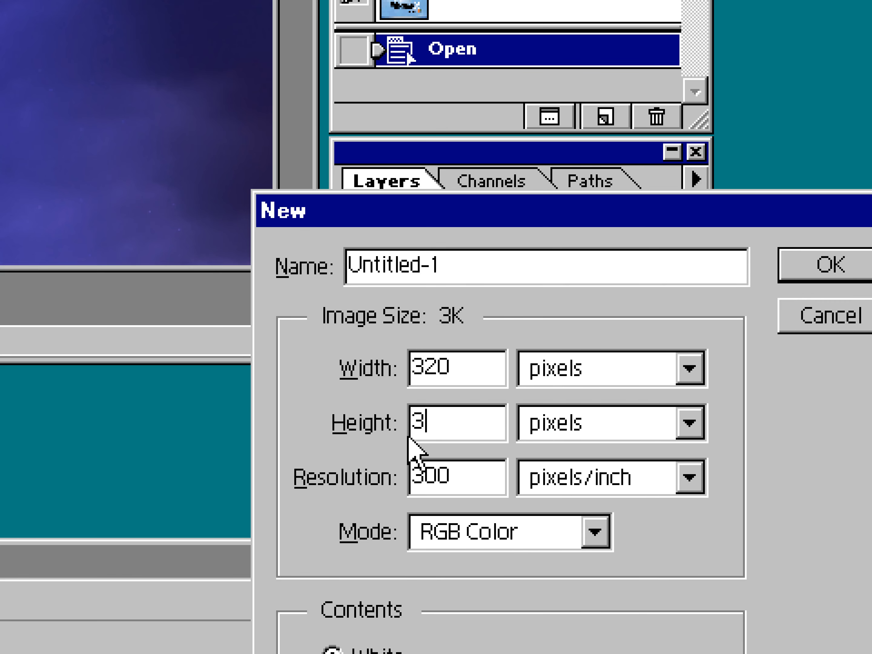
pyautogui.write('85')
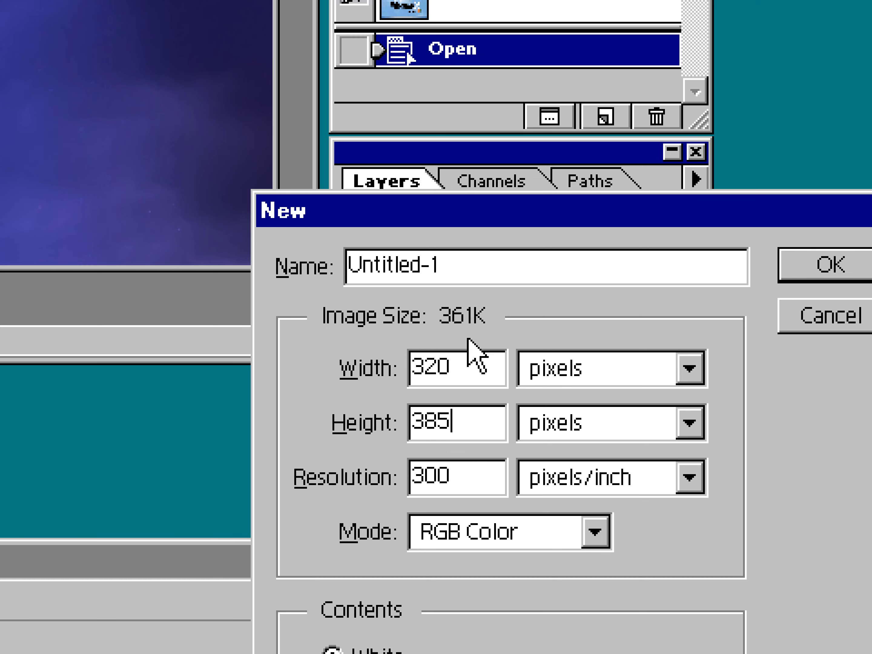
pyautogui.moveTo(465, 269); pyautogui.dragTo(322, 295)
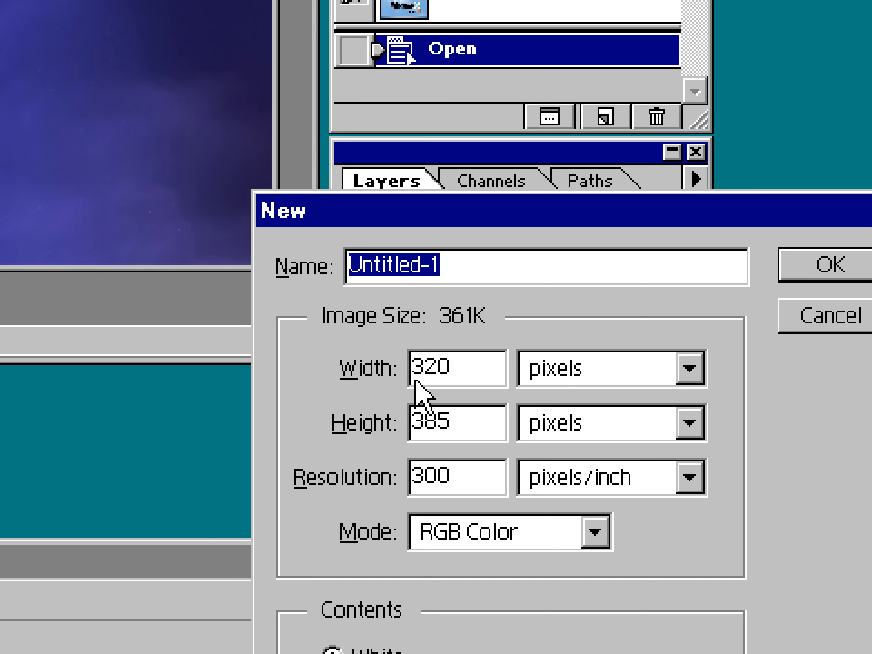
pyautogui.write(',')
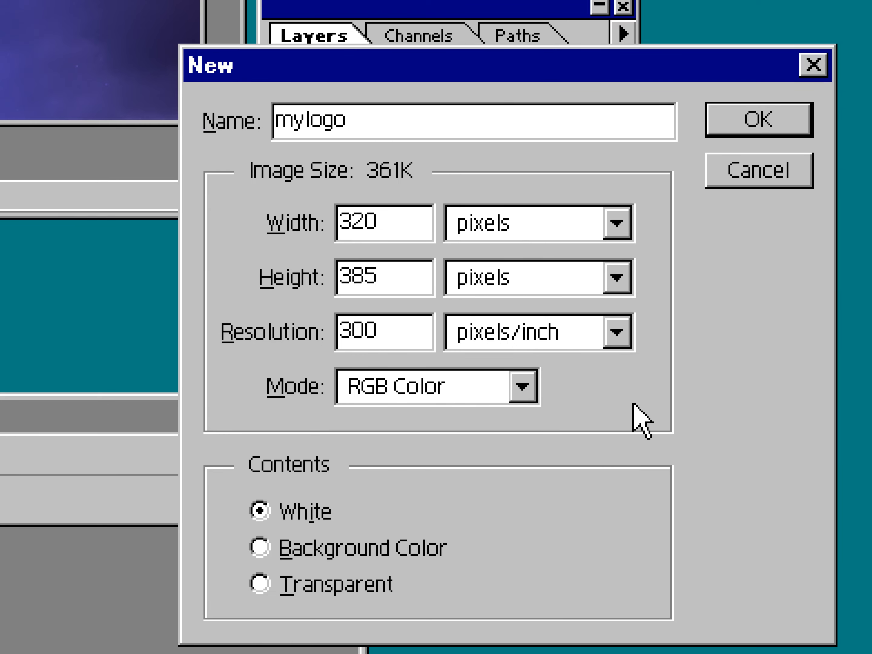
pyautogui.moveTo(378, 276); pyautogui.dragTo(345, 271)
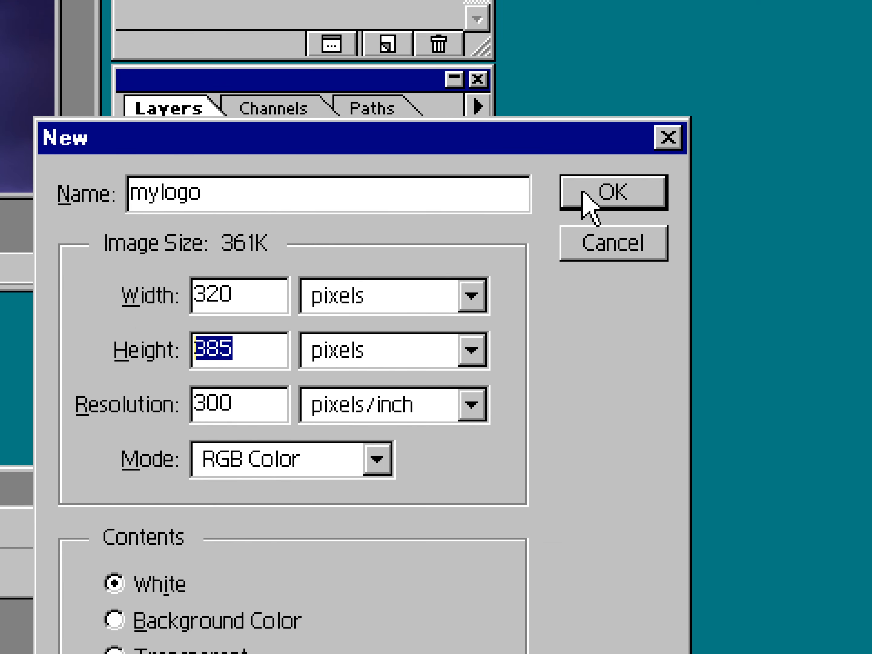
pyautogui.click(730, 119)
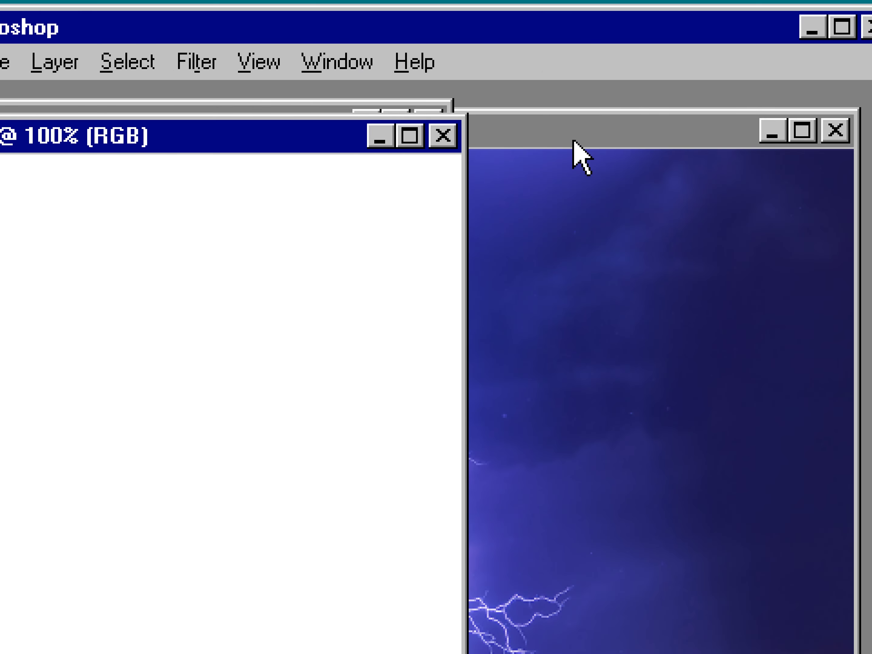
# Copy the whole flash.bmp lightning image and paste it into the mylogo document.
pyautogui.click(573, 140)
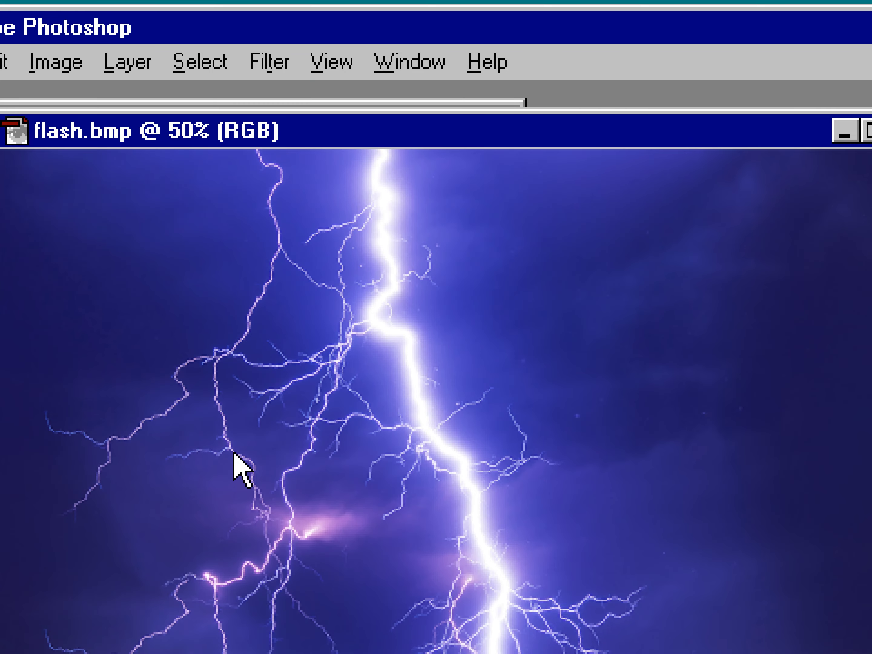
pyautogui.hotkey('ctrl', 'a')
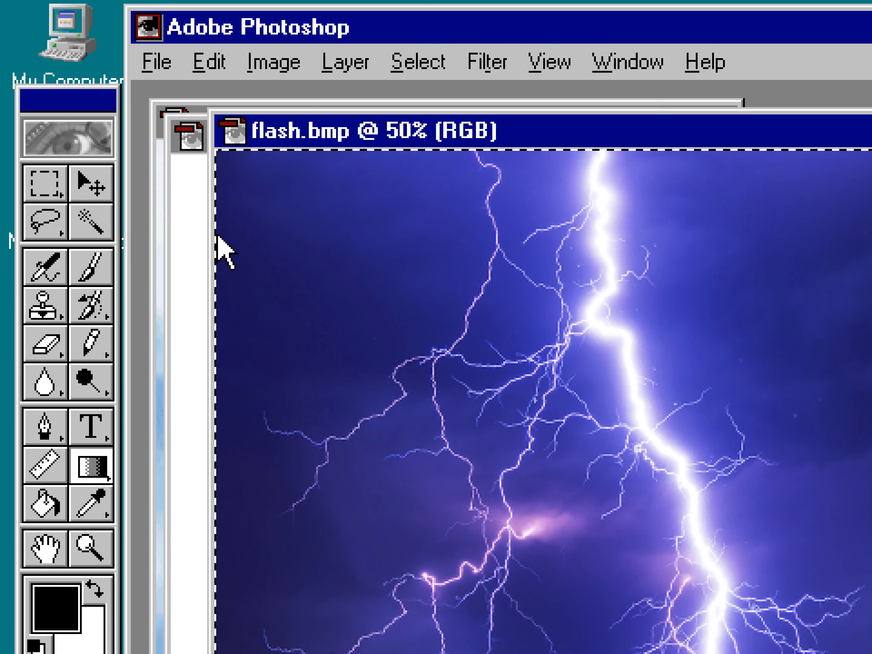
pyautogui.click(184, 161)
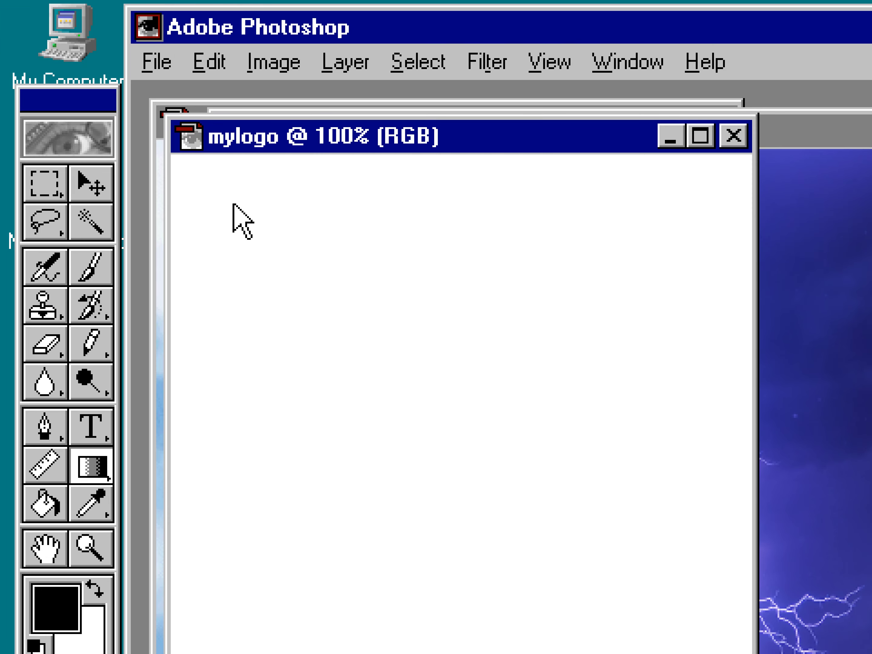
pyautogui.hotkey('ctrl', 'v')
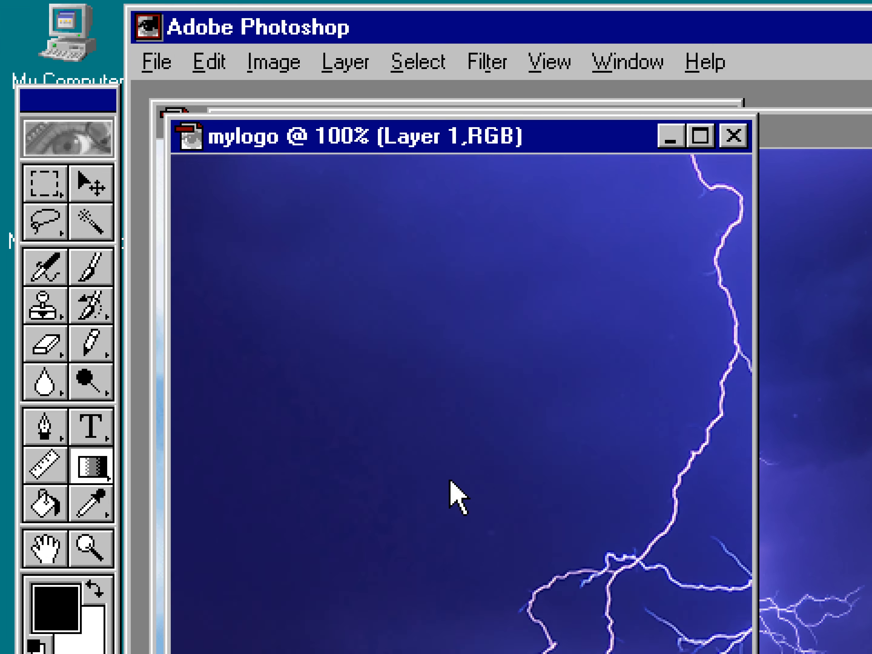
# Scale the pasted lightning layer down with Free Transform so the whole picture fits the canvas.
pyautogui.hotkey('ctrl', 't')
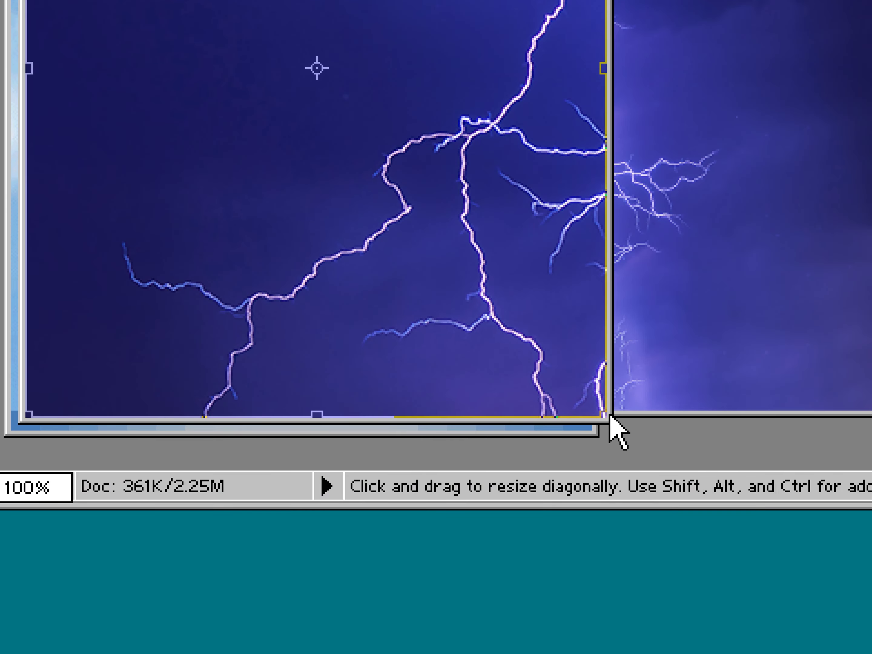
pyautogui.moveTo(610, 415); pyautogui.dragTo(688, 465)
pyautogui.moveTo(574, 436); pyautogui.dragTo(221, 172)
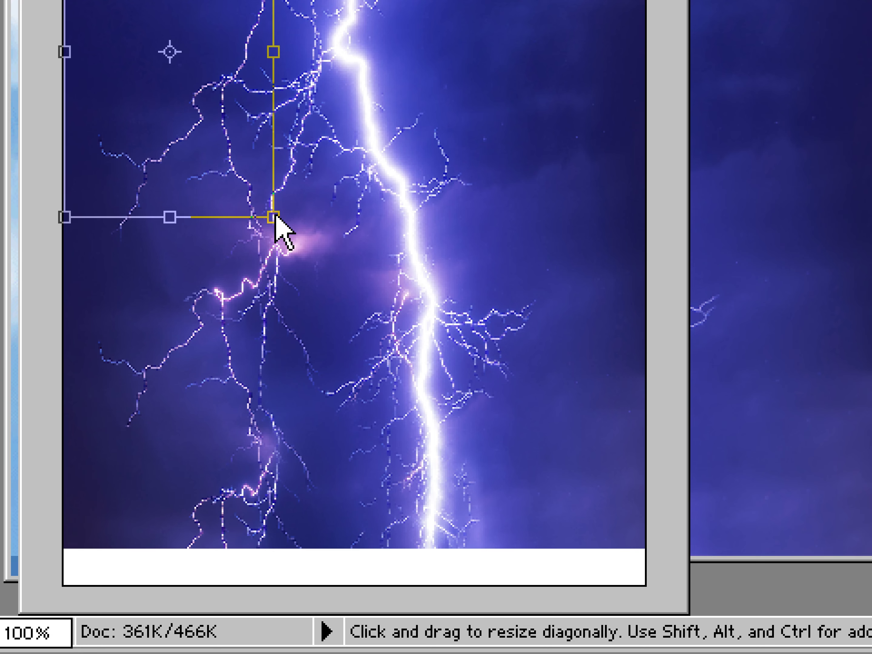
pyautogui.moveTo(273, 218); pyautogui.dragTo(250, 243)
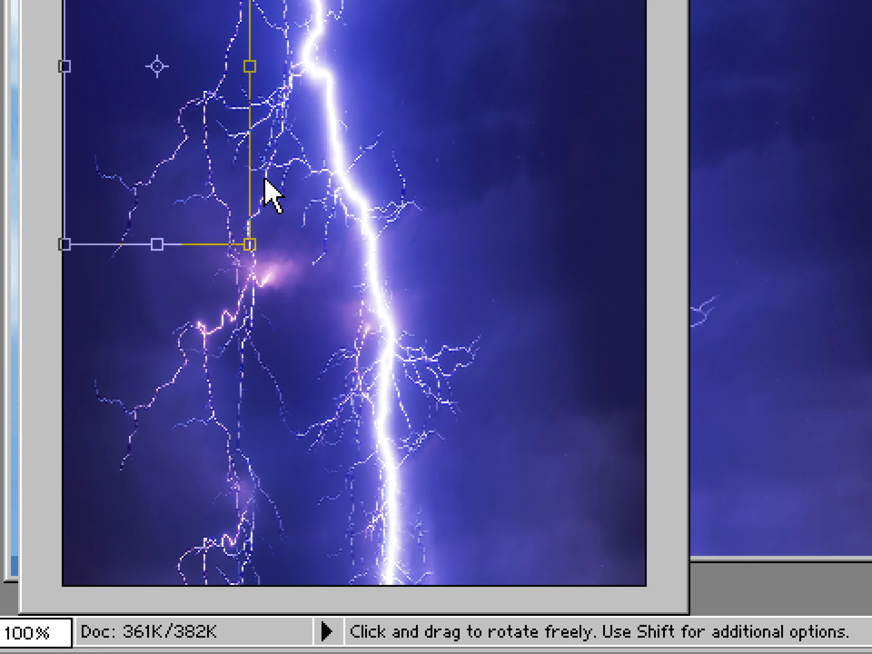
pyautogui.press('Return')
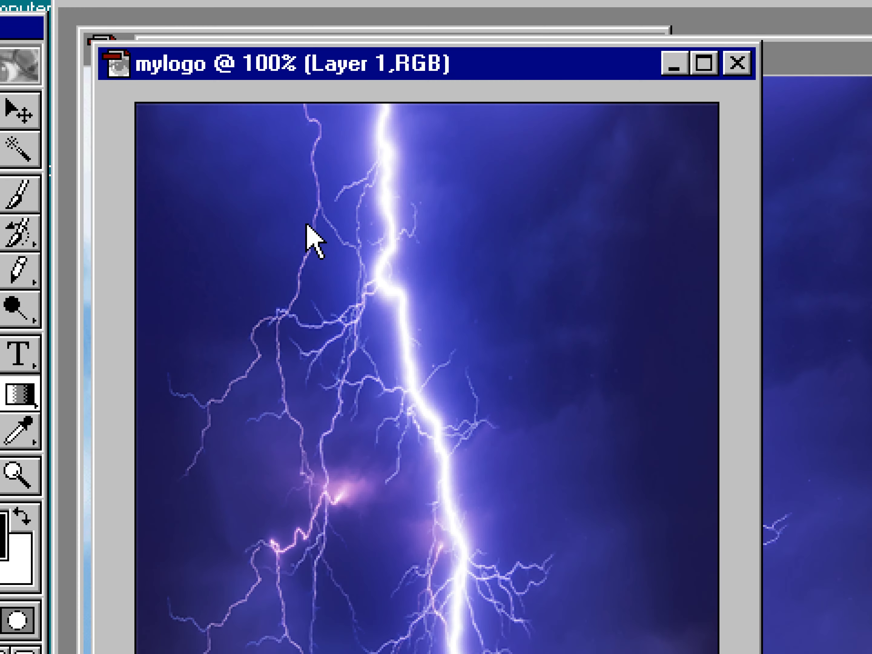
# Create a new 320 × 1 pixel image named bar.
pyautogui.hotkey('ctrl', 'n')
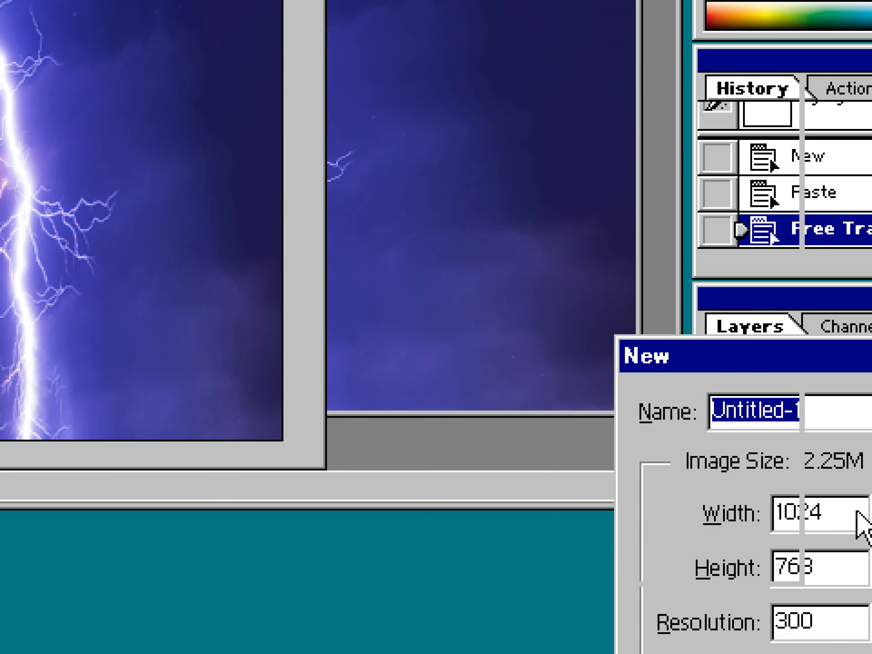
pyautogui.click(637, 446)
pyautogui.moveTo(636, 447); pyautogui.dragTo(526, 426)
pyautogui.write('320')
pyautogui.press('Tab')
pyautogui.press('Tab')
pyautogui.write('1')
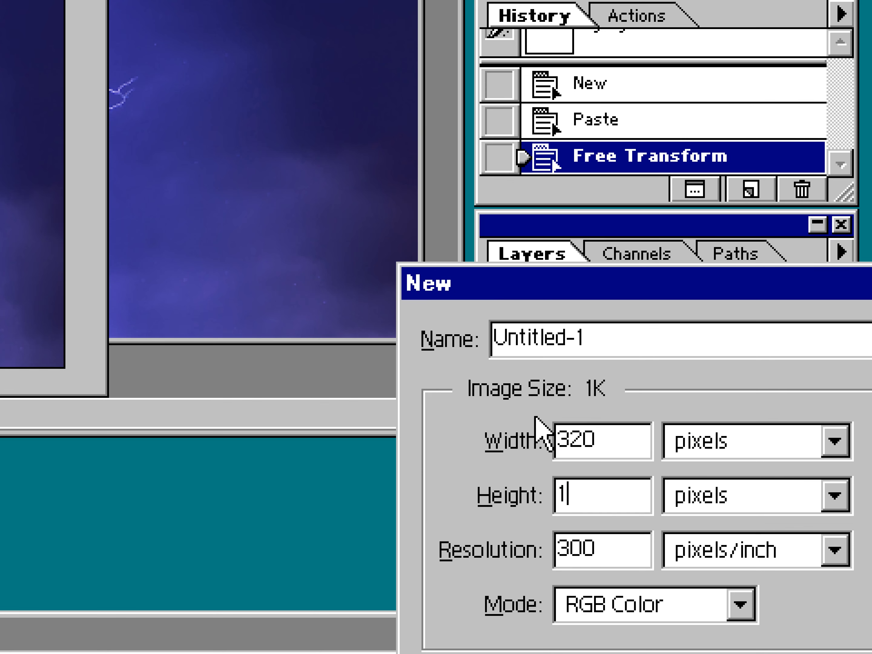
pyautogui.moveTo(614, 336); pyautogui.dragTo(440, 345)
pyautogui.write('bar')
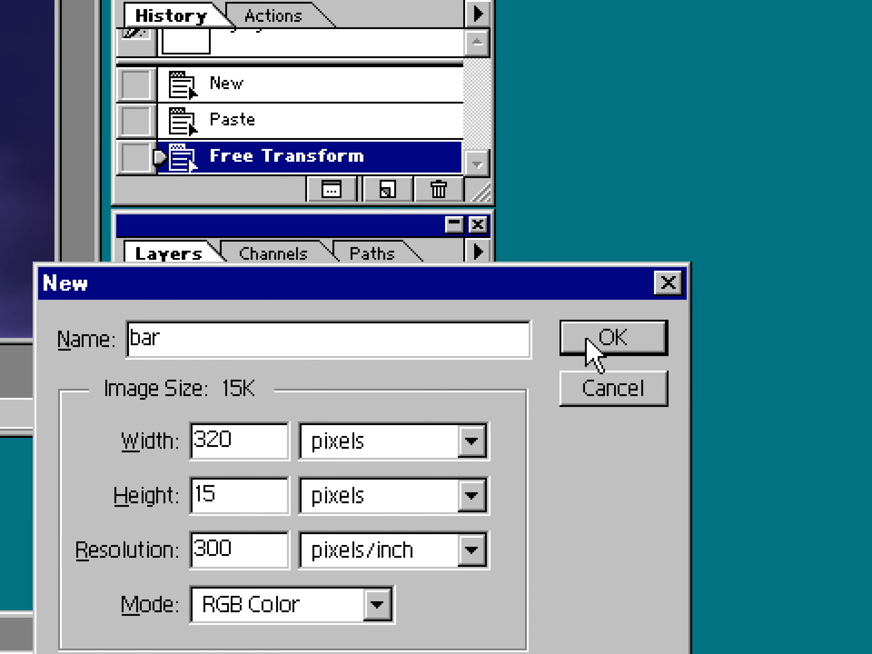
pyautogui.click(586, 340)
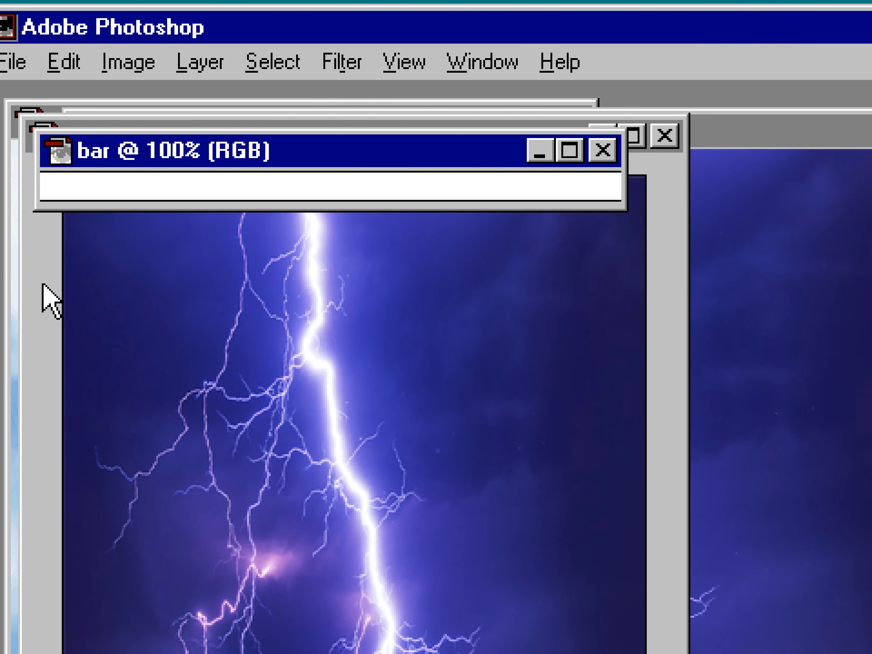
# Fill the bar image with a Red, Green, Blue linear gradient across its full width.
pyautogui.click(96, 463)
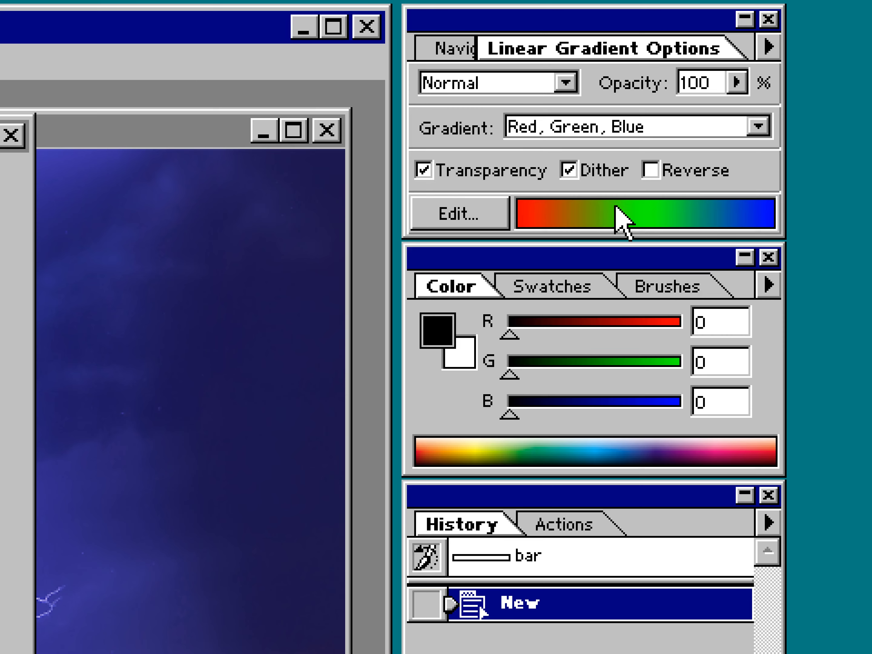
pyautogui.click(601, 127)
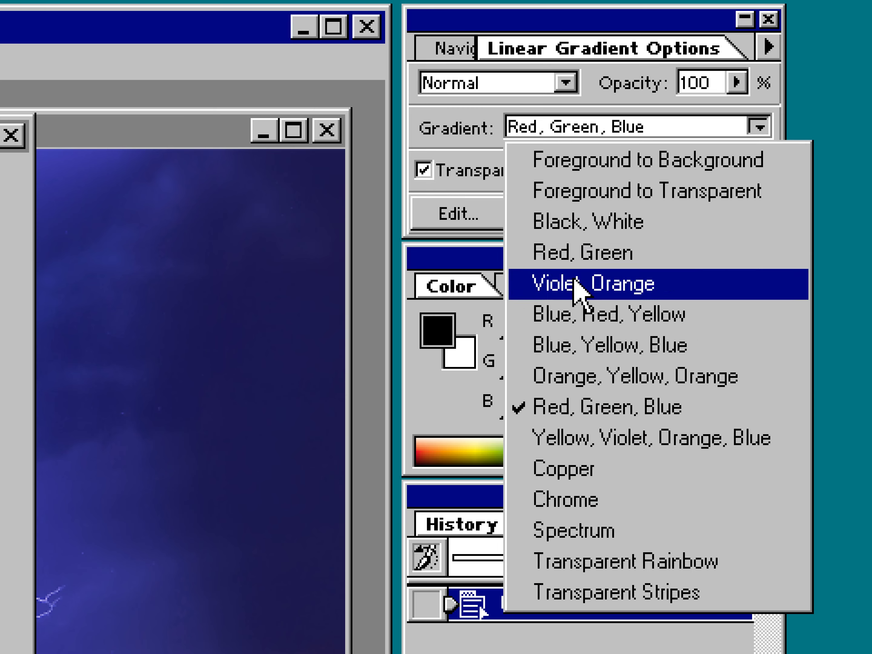
pyautogui.click(557, 407)
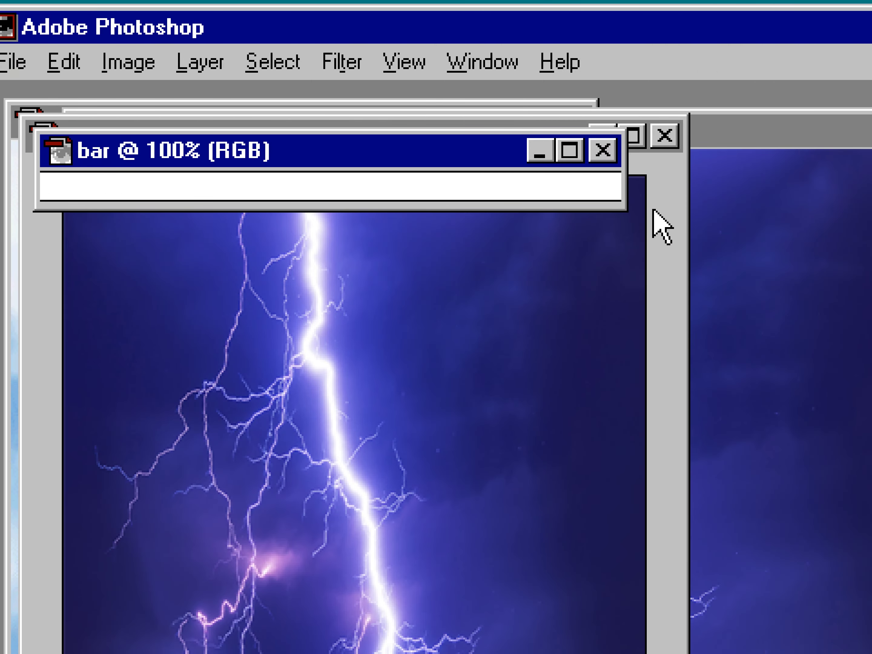
pyautogui.moveTo(773, 207); pyautogui.dragTo(867, 255)
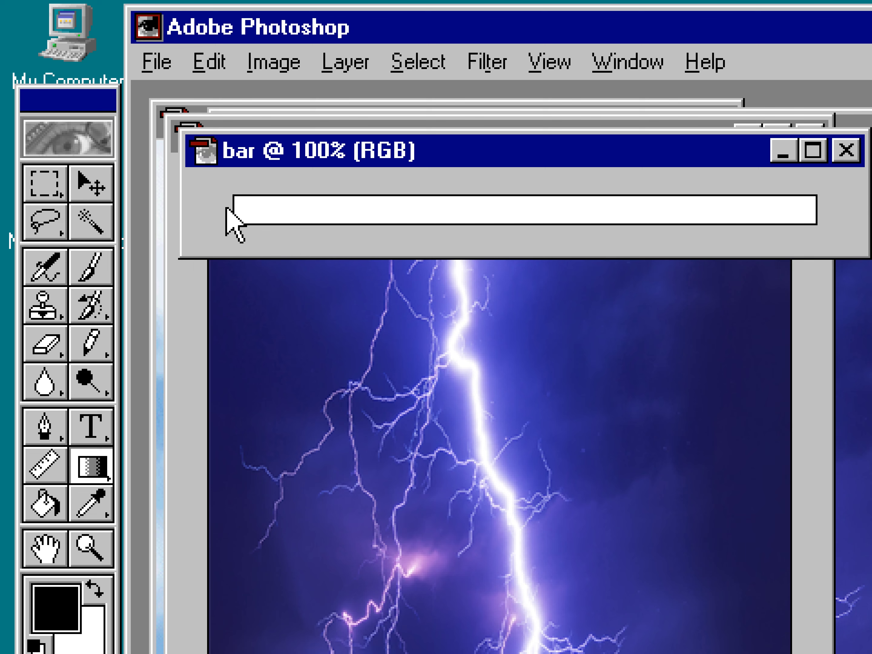
pyautogui.moveTo(249, 209); pyautogui.dragTo(498, 200)
pyautogui.moveTo(646, 209); pyautogui.dragTo(813, 227)
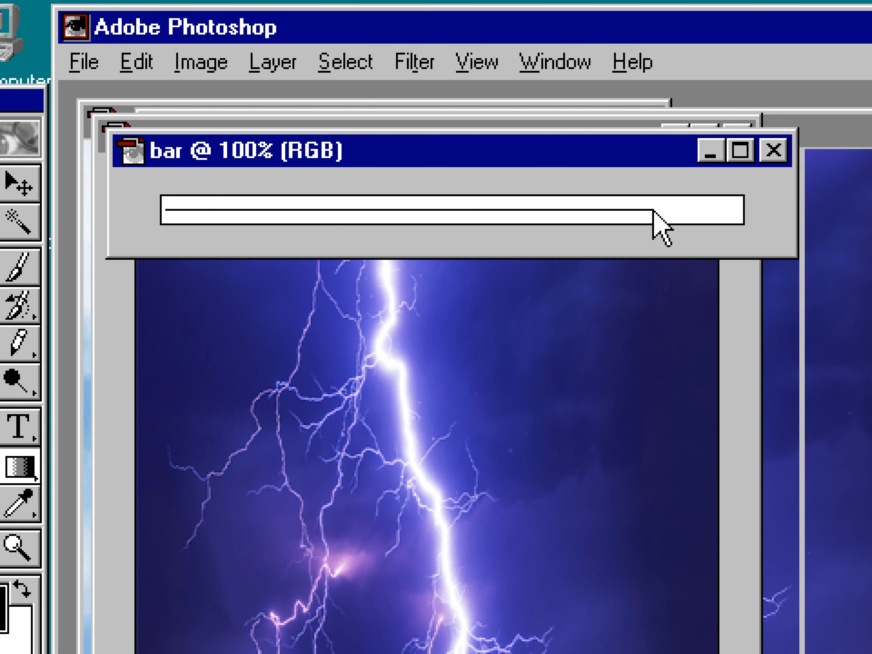
pyautogui.moveTo(600, 231); pyautogui.dragTo(600, 230)
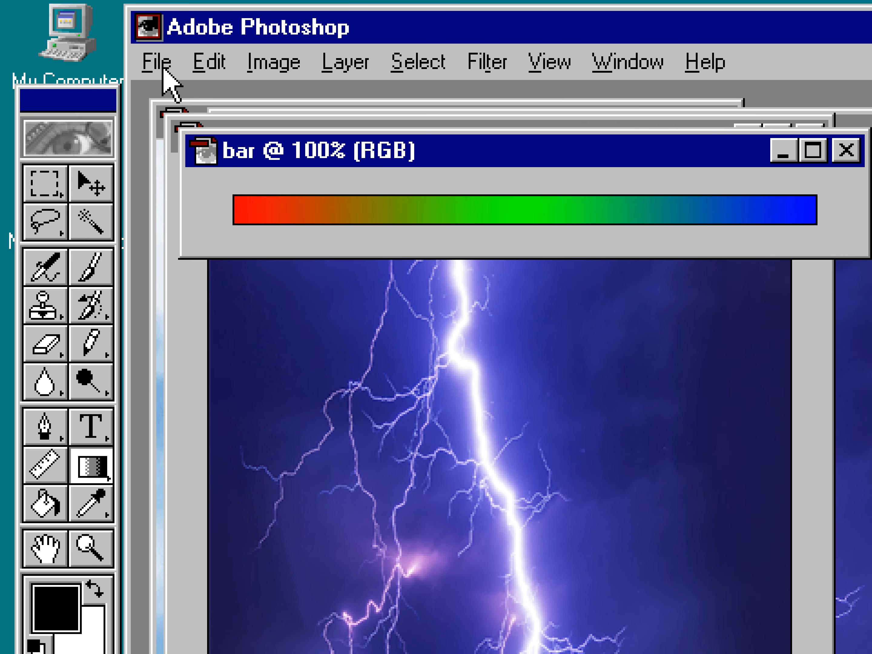
# Save the bar image in CompuServe GIF format.
pyautogui.click(87, 62)
pyautogui.click(138, 266)
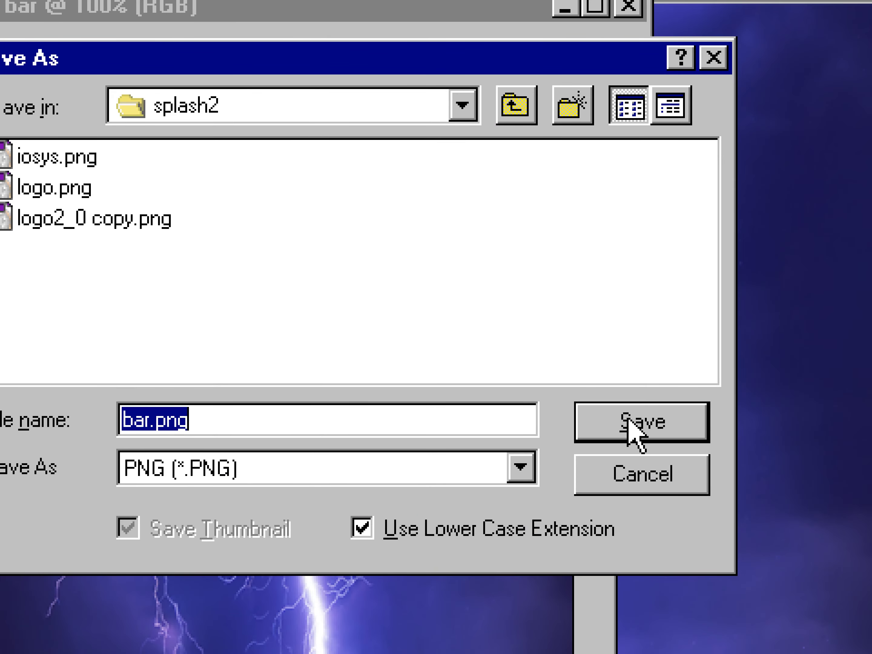
pyautogui.click(514, 469)
pyautogui.scroll(2, 514, 499)
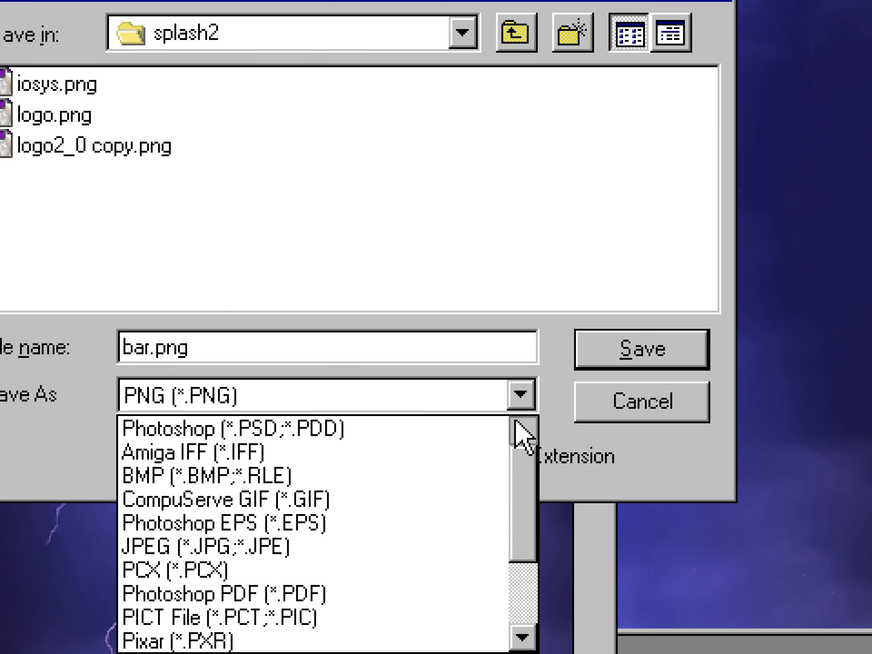
pyautogui.click(486, 499)
pyautogui.click(582, 349)
# Open the Indexed Color conversion for the bar image with a Selective palette of 20 colours.
pyautogui.click(273, 62)
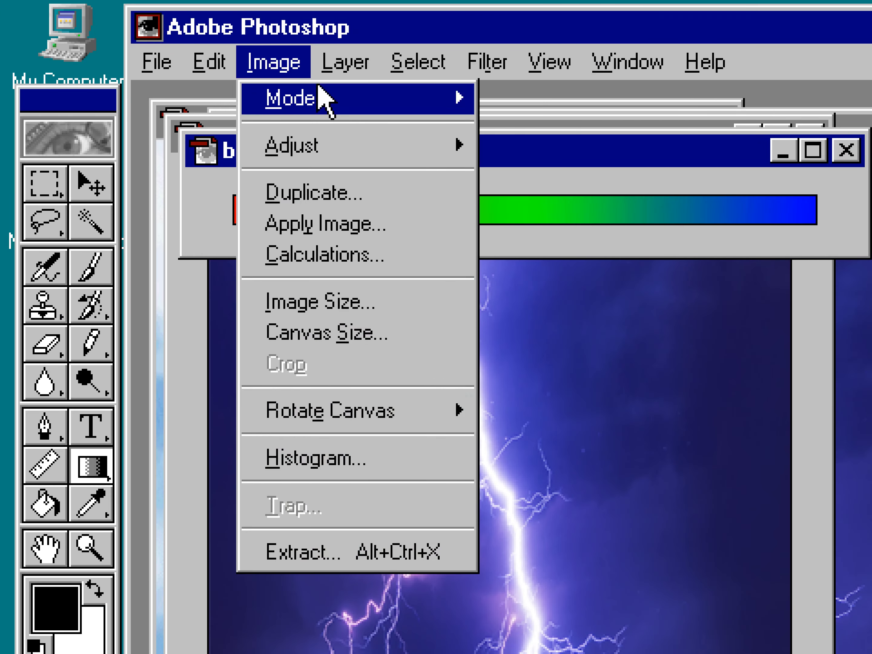
pyautogui.moveTo(331, 108)
pyautogui.click(563, 197)
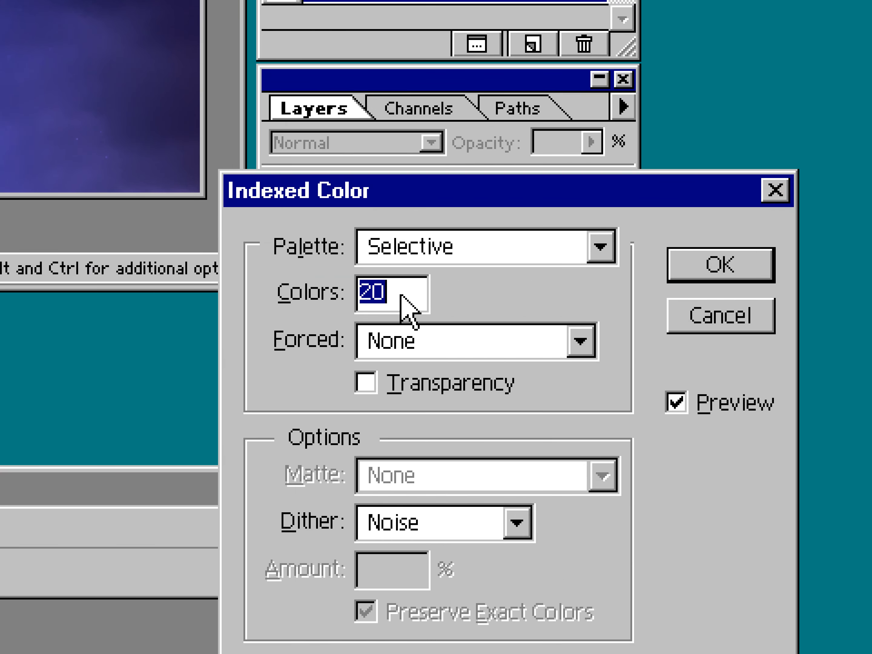
pyautogui.moveTo(397, 301); pyautogui.dragTo(317, 289)
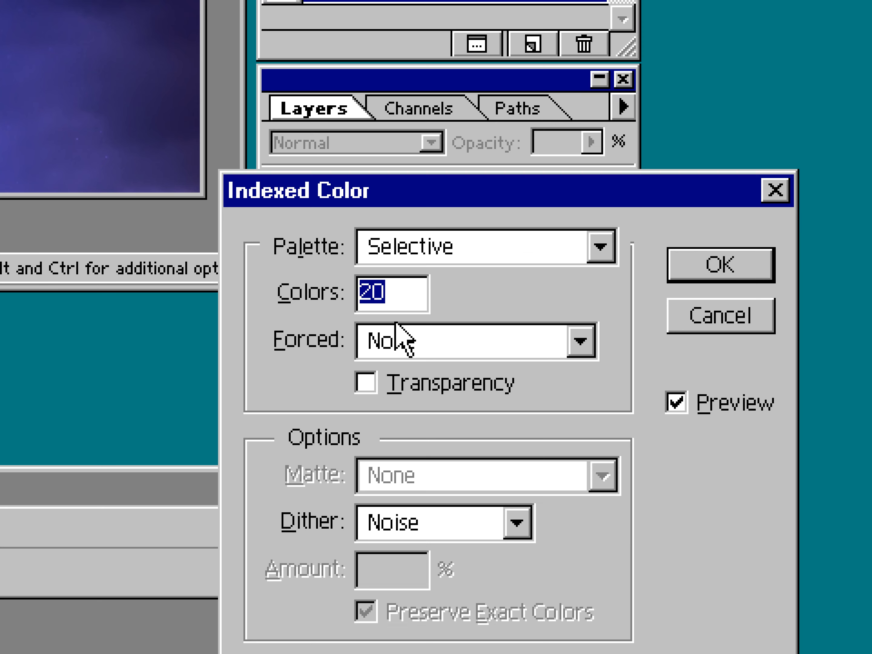
pyautogui.moveTo(379, 190); pyautogui.dragTo(20, 226)
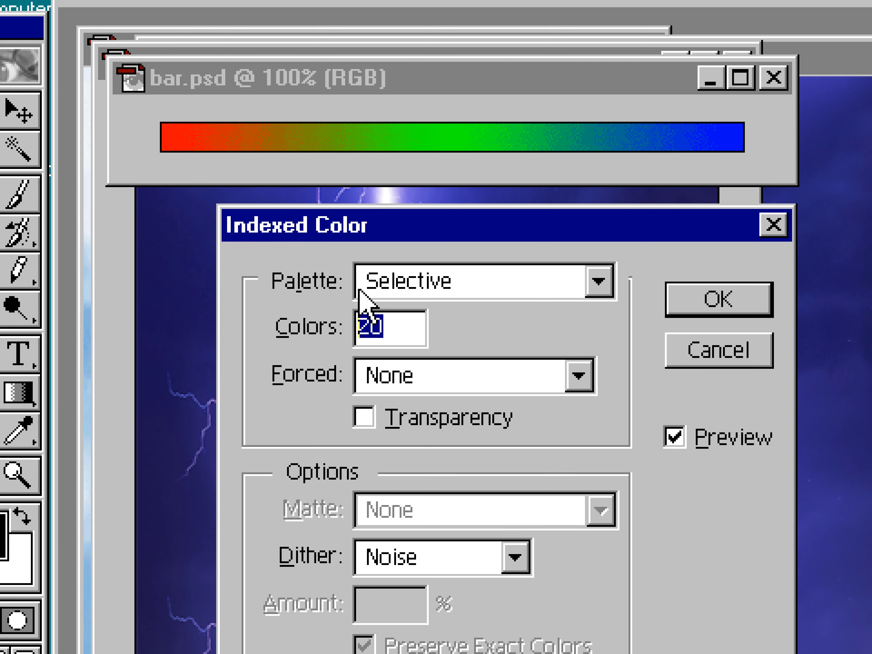
pyautogui.click(391, 330)
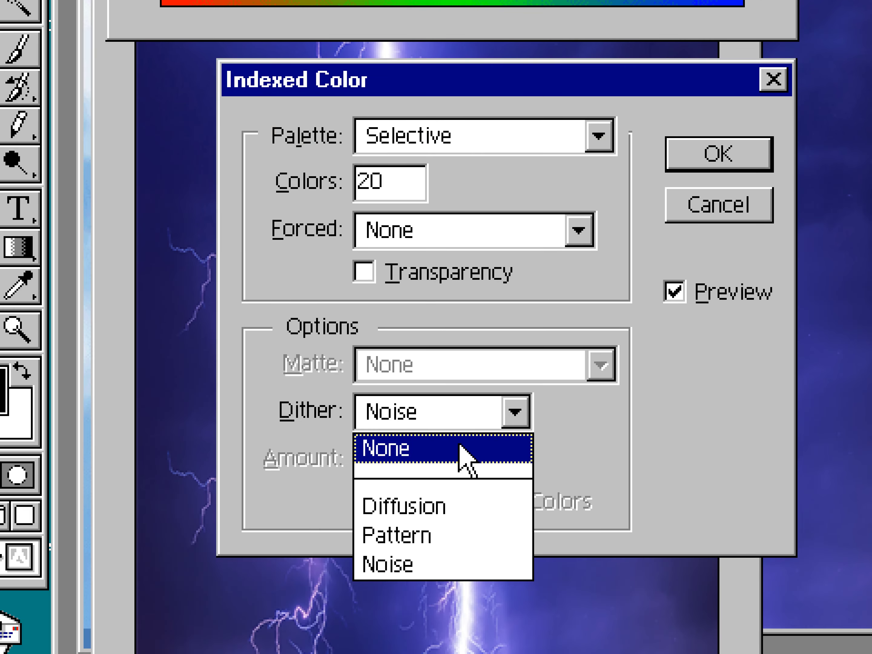
# Preview None, Diffusion and Pattern dithering on the bar, setting the Diffusion amount to 25%.
pyautogui.click(461, 524)
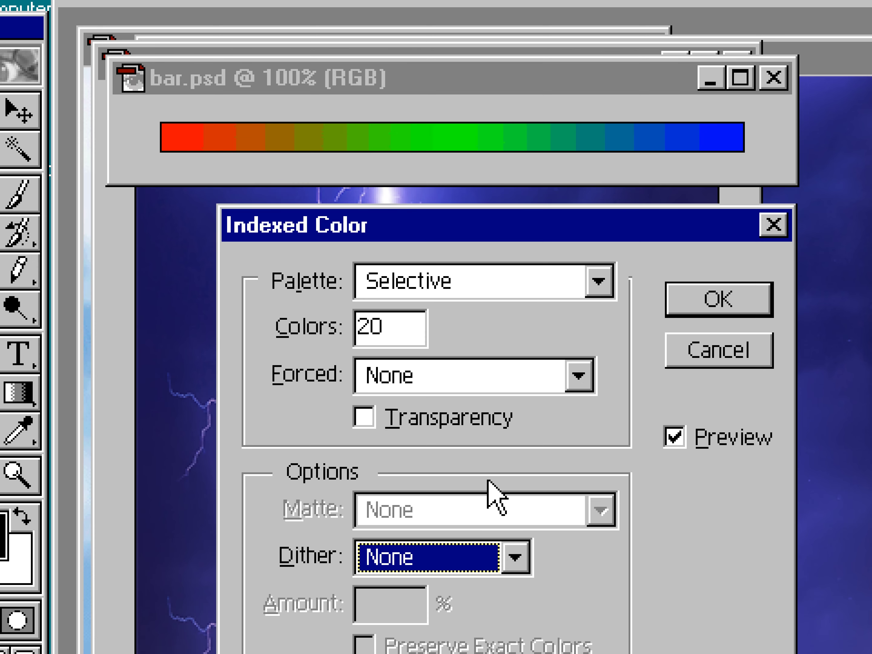
pyautogui.click(479, 557)
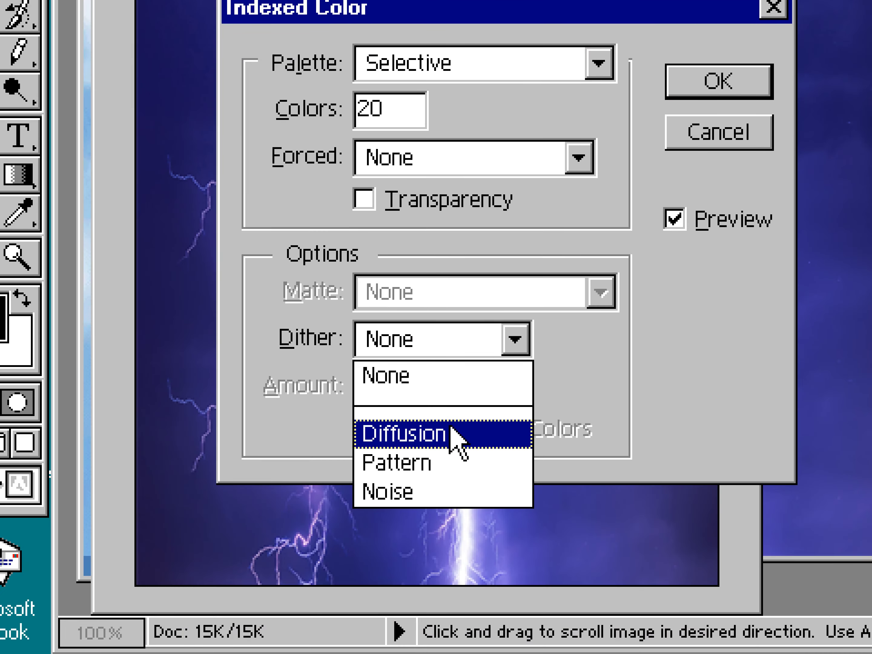
pyautogui.click(451, 651)
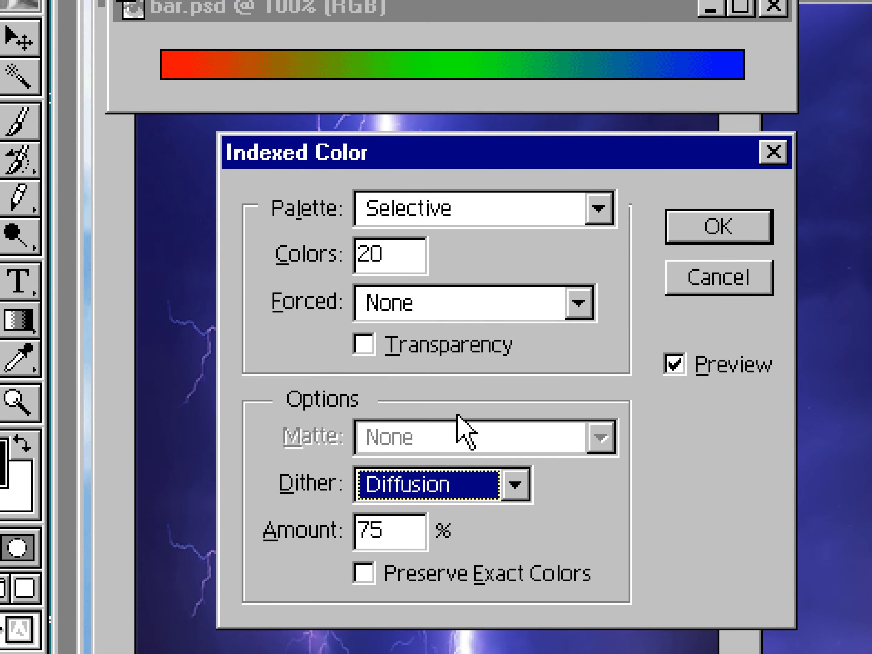
pyautogui.click(443, 484)
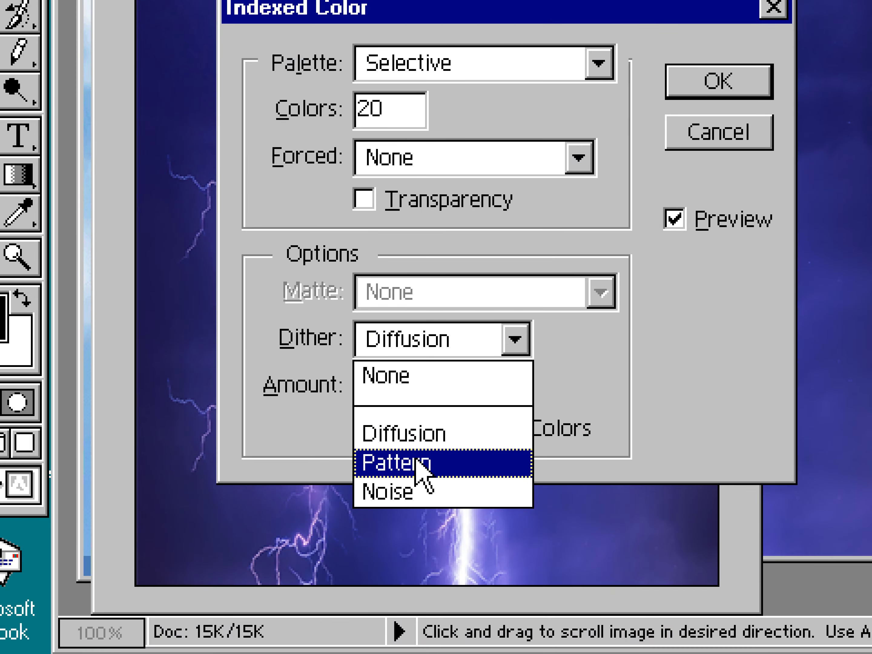
pyautogui.click(417, 464)
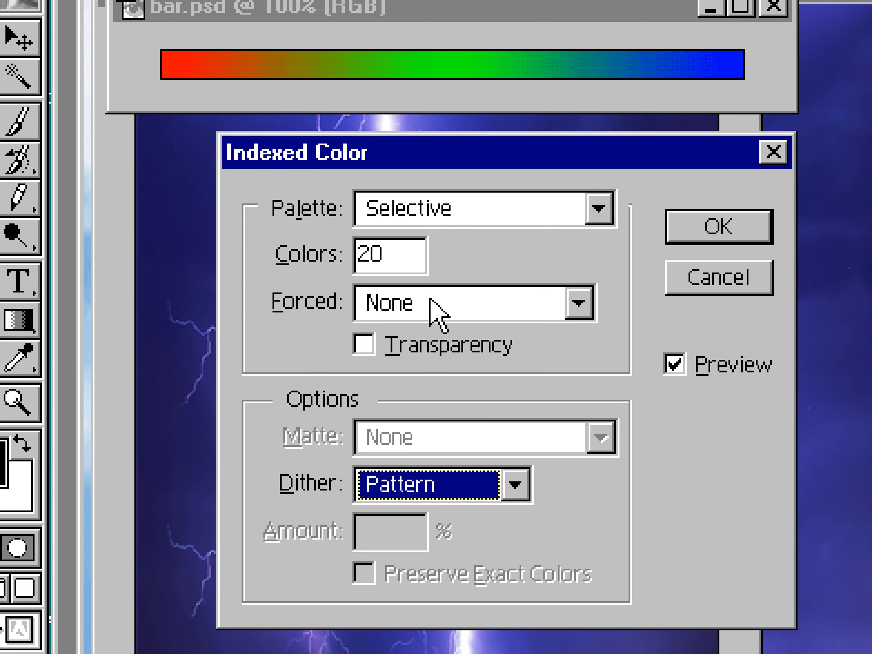
pyautogui.click(439, 315)
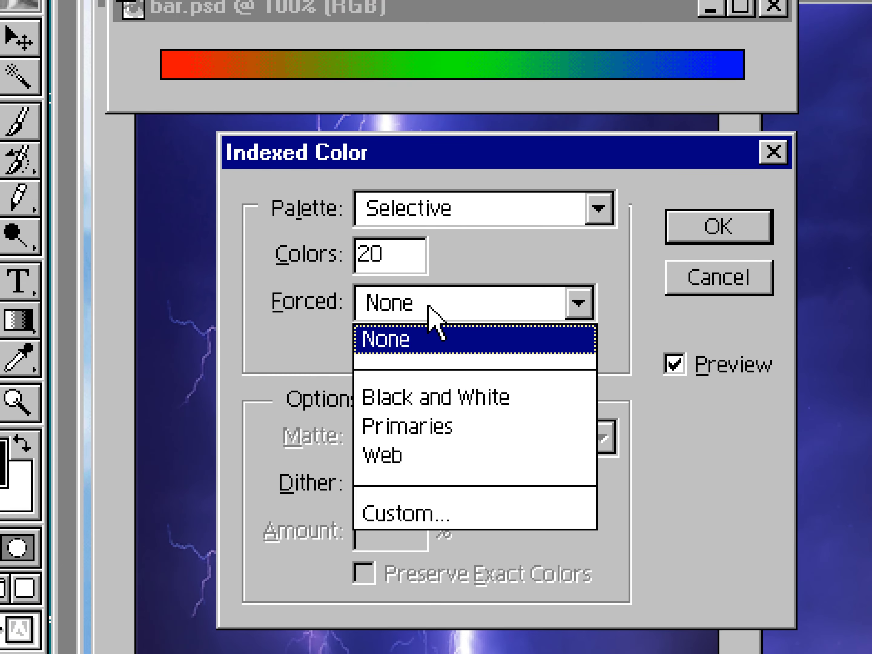
pyautogui.click(411, 341)
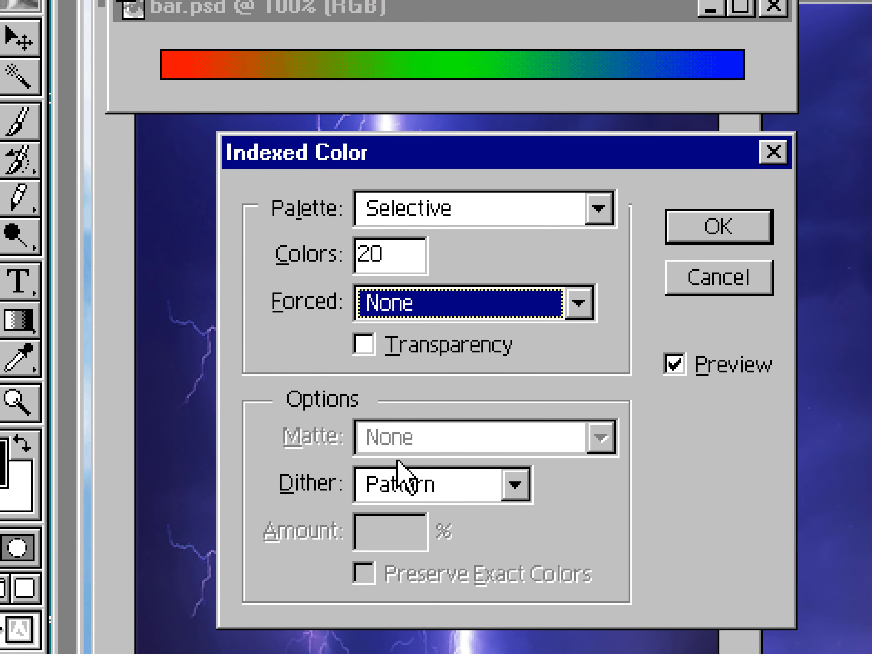
pyautogui.click(394, 486)
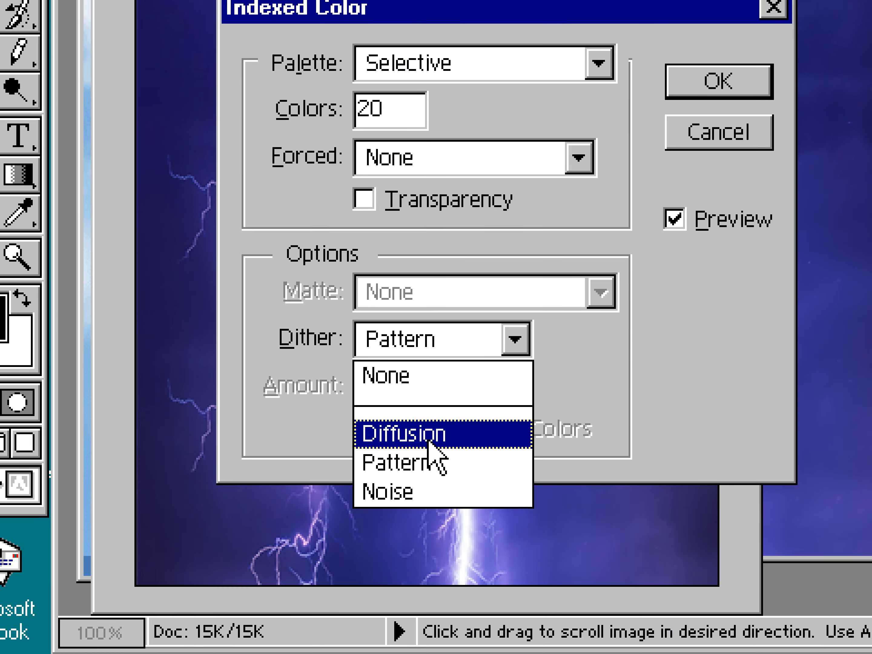
pyautogui.click(432, 445)
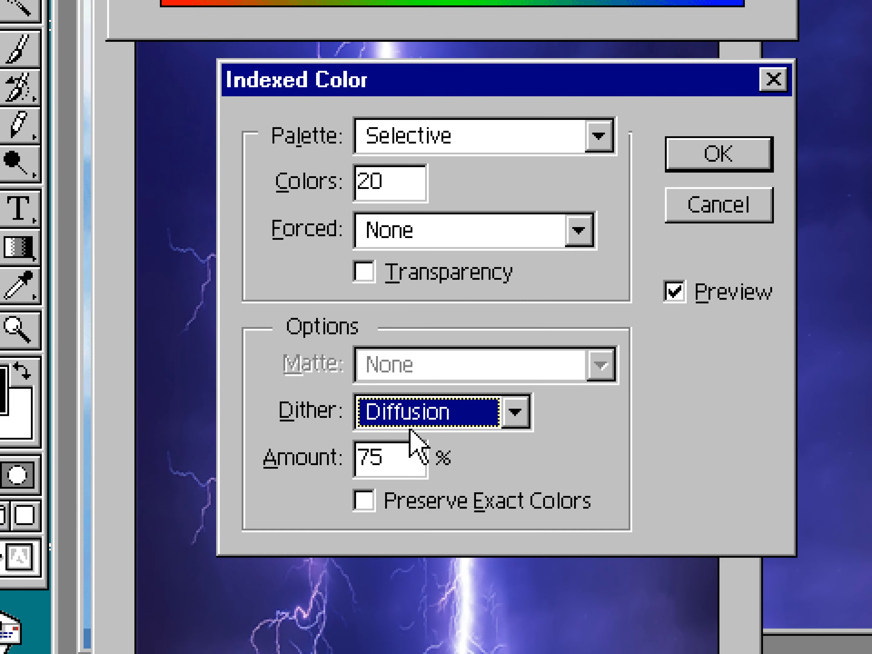
pyautogui.moveTo(406, 456); pyautogui.dragTo(322, 442)
pyautogui.write('50')
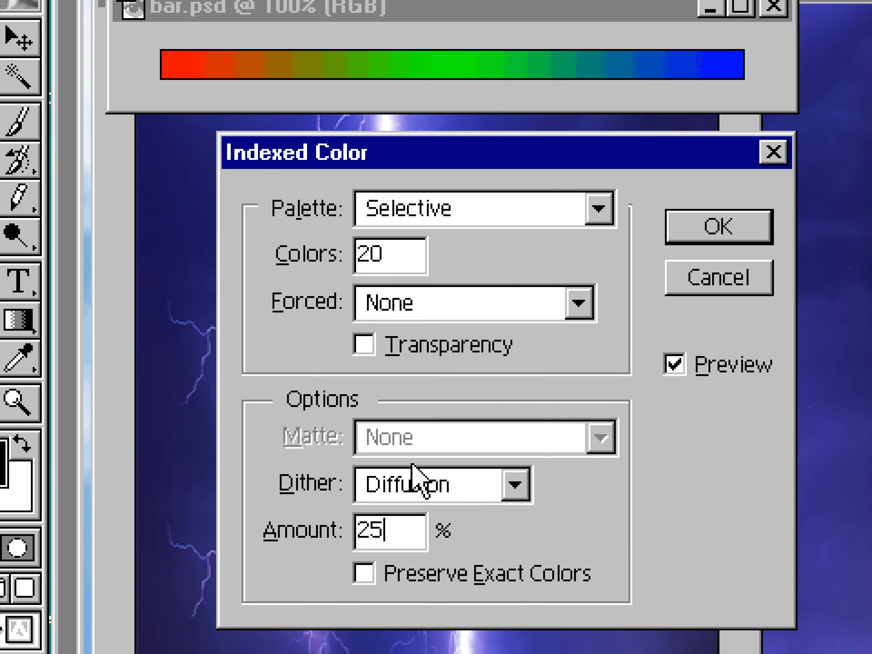
# Choose Noise dithering and apply the Indexed Color conversion to the bar image.
pyautogui.click(405, 487)
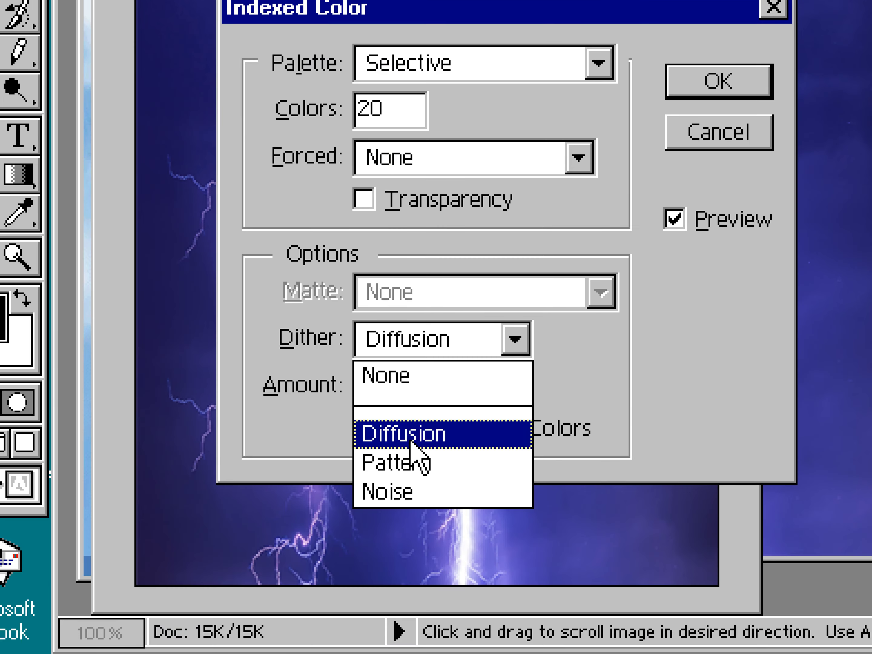
pyautogui.click(396, 634)
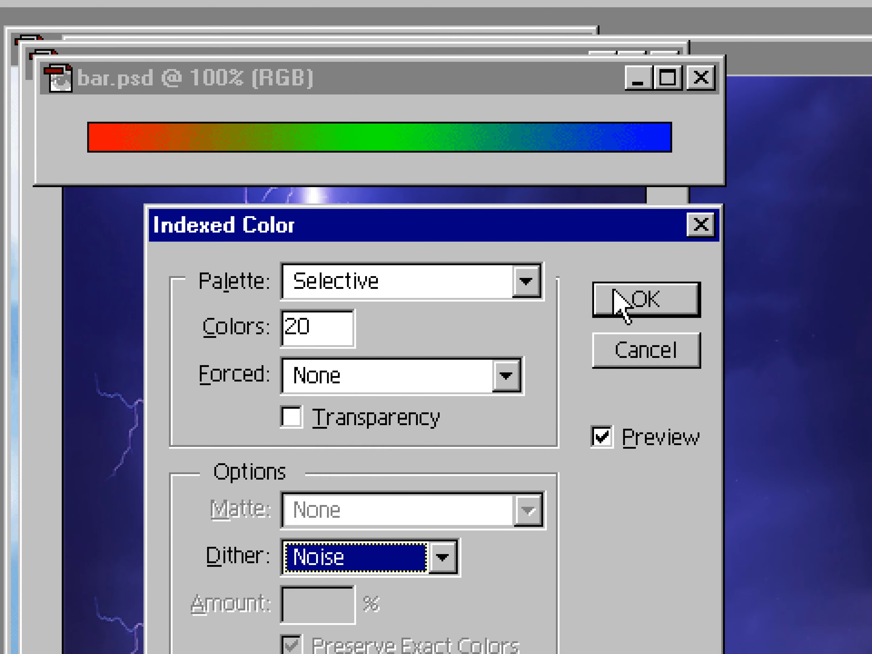
pyautogui.click(692, 373)
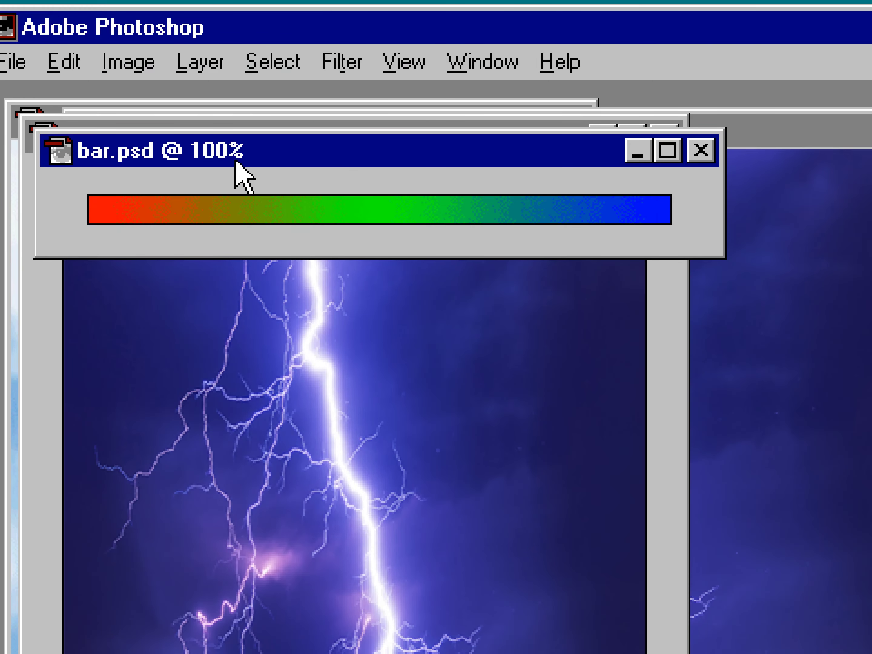
# Save the bar image's color table as an .ACT Color Table file in the splash2 folder.
pyautogui.click(129, 61)
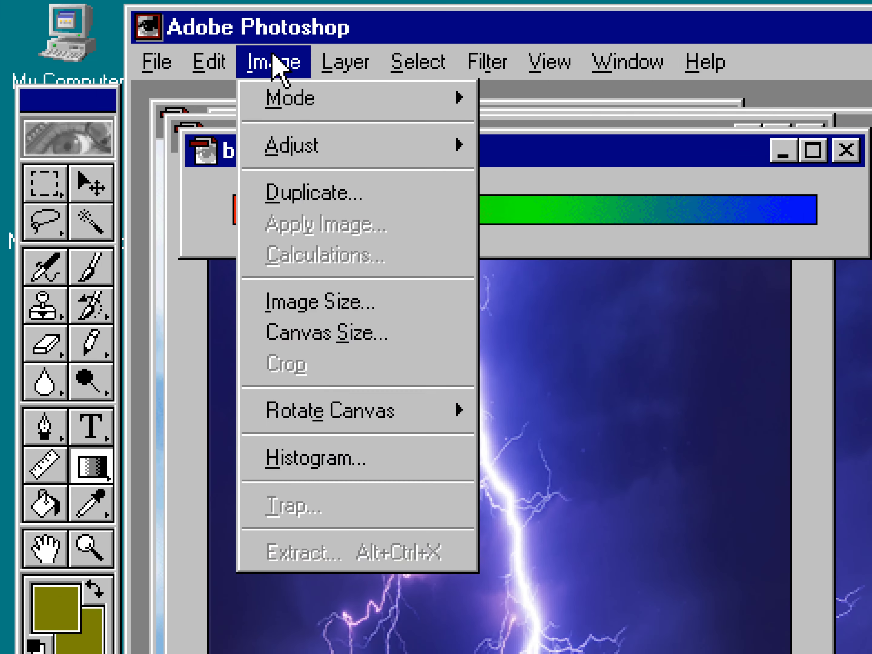
pyautogui.moveTo(325, 99)
pyautogui.click(574, 452)
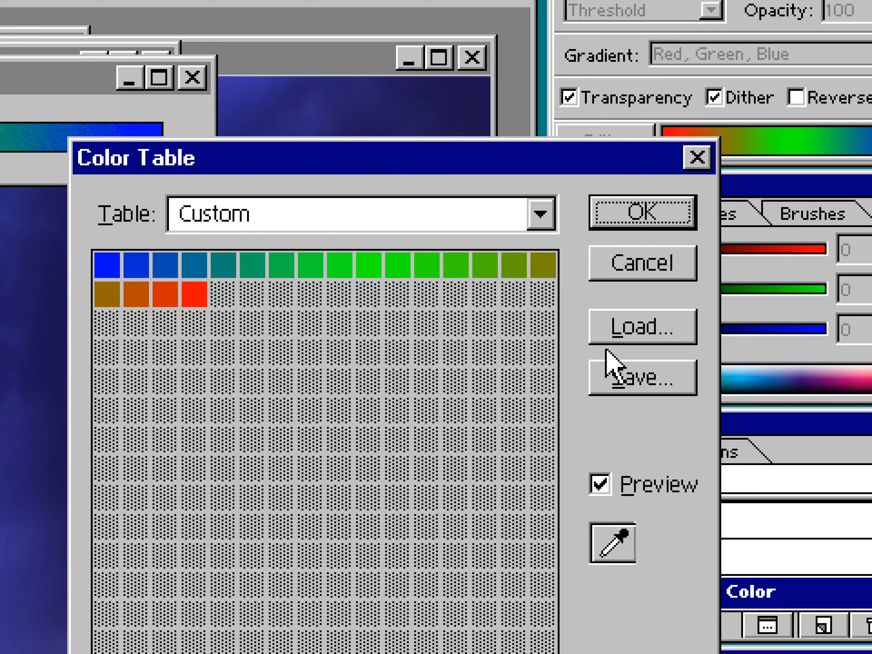
pyautogui.click(686, 383)
pyautogui.write('ba')
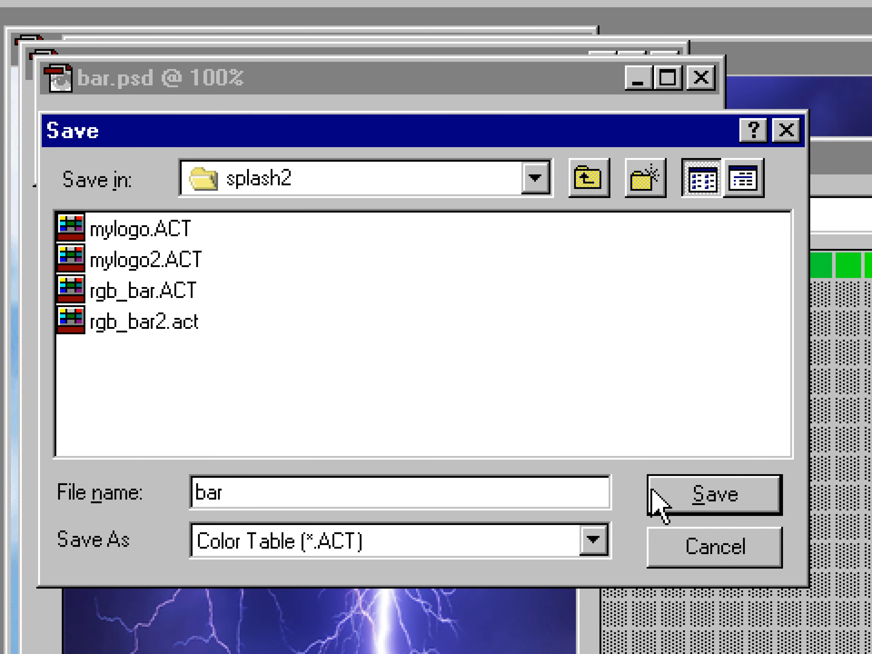
pyautogui.click(732, 491)
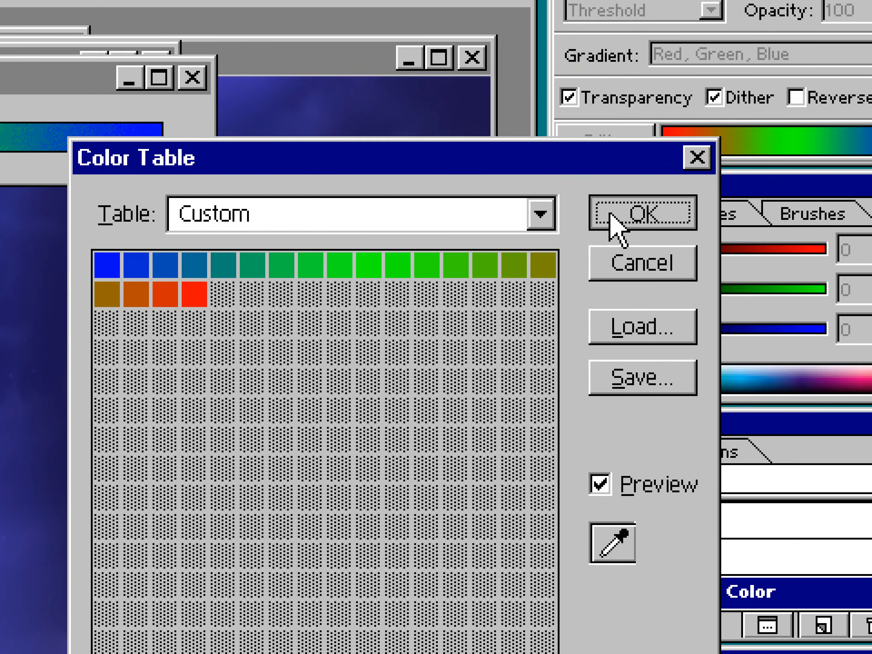
pyautogui.click(611, 216)
# Set up Indexed Color conversion of the mylogo image with a Selective palette of 236 colours and no dither.
pyautogui.moveTo(233, 165); pyautogui.dragTo(514, 234)
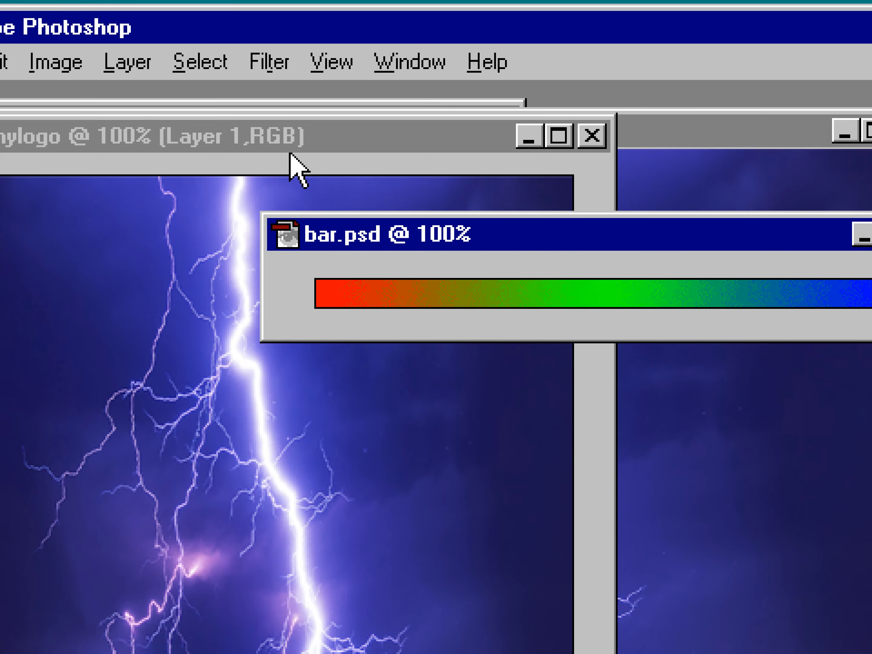
pyautogui.click(259, 137)
pyautogui.click(55, 62)
pyautogui.moveTo(94, 107)
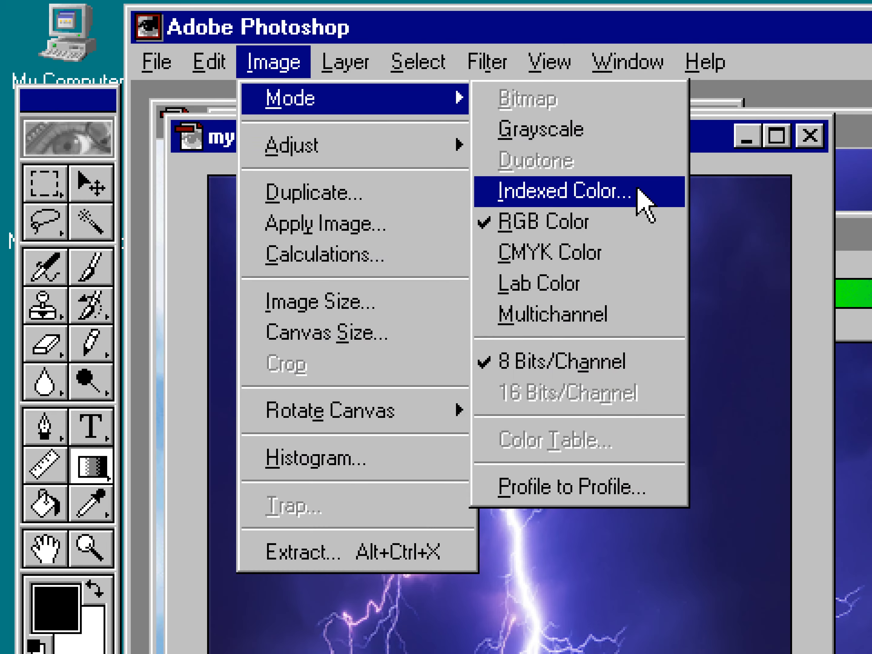
pyautogui.click(638, 190)
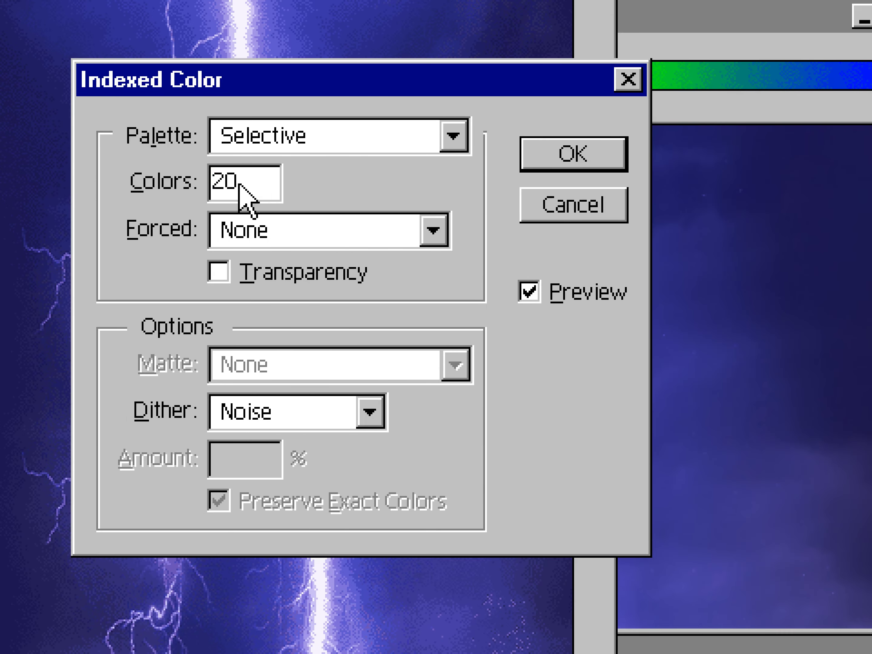
pyautogui.moveTo(240, 184); pyautogui.dragTo(197, 180)
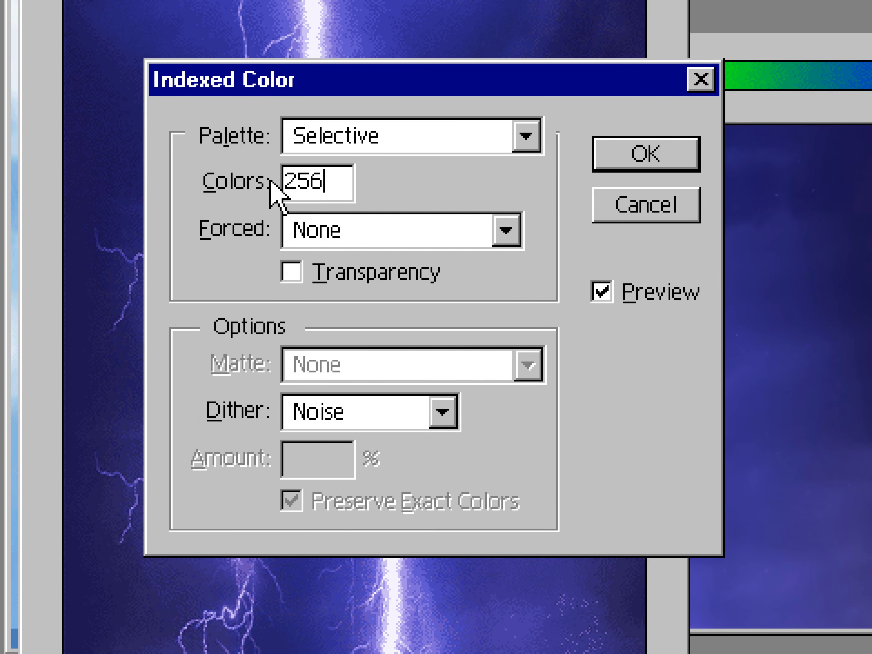
pyautogui.press('BackSpace')
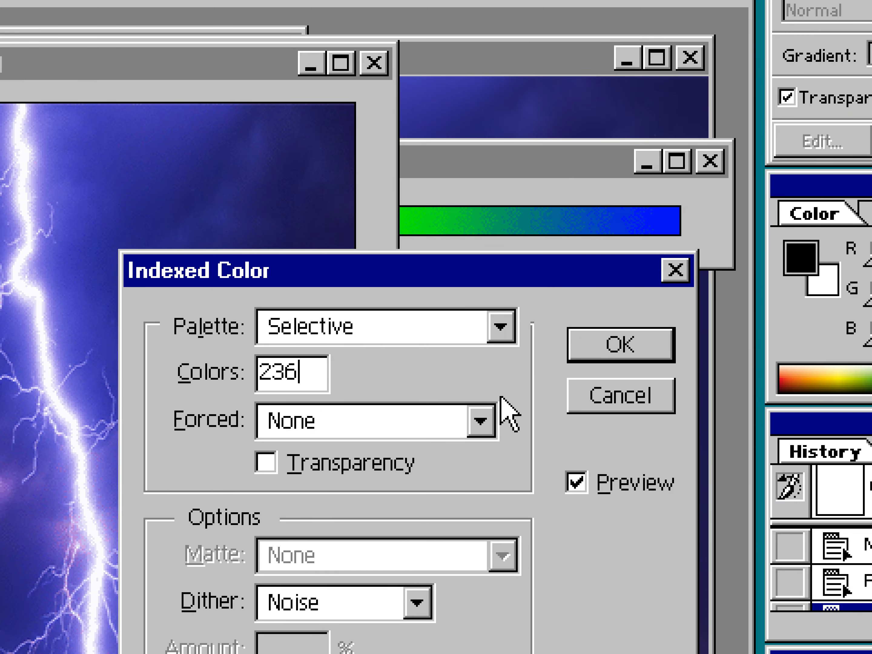
pyautogui.click(360, 556)
pyautogui.click(390, 495)
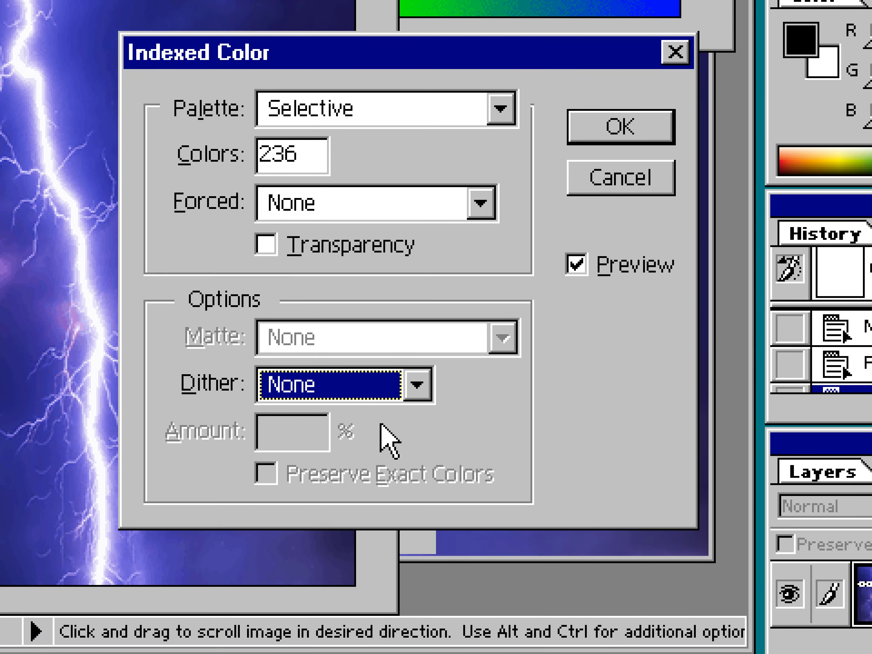
# Add a custom forced colour sampled from the logo's dark blue sky, then apply the Indexed Color conversion.
pyautogui.click(362, 283)
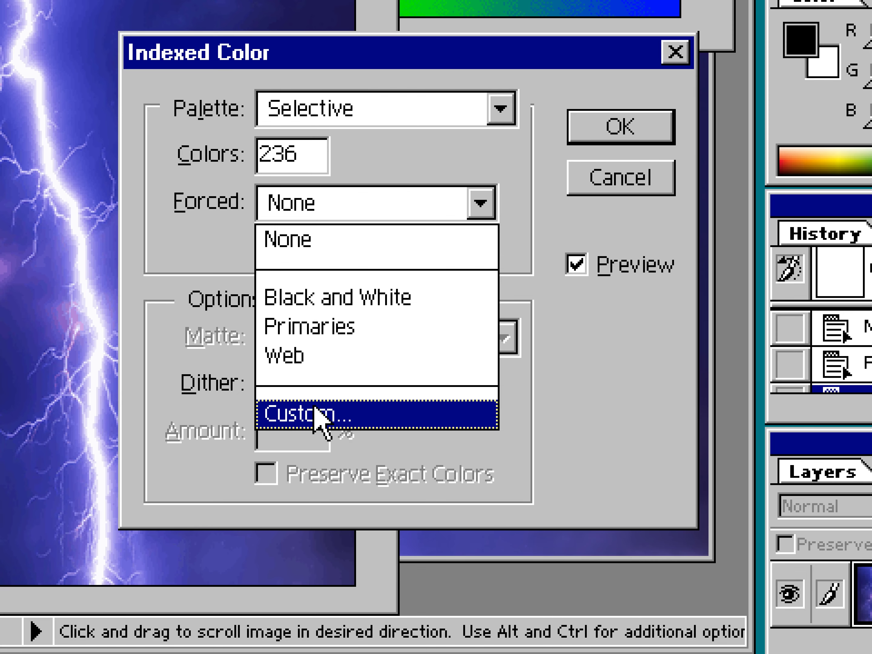
pyautogui.click(374, 415)
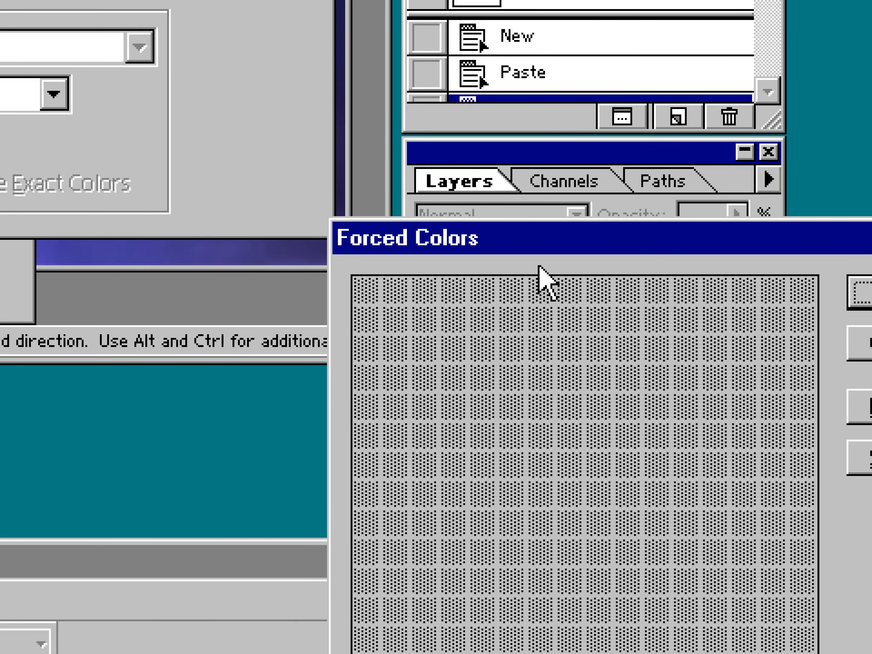
pyautogui.moveTo(754, 392); pyautogui.dragTo(116, 126)
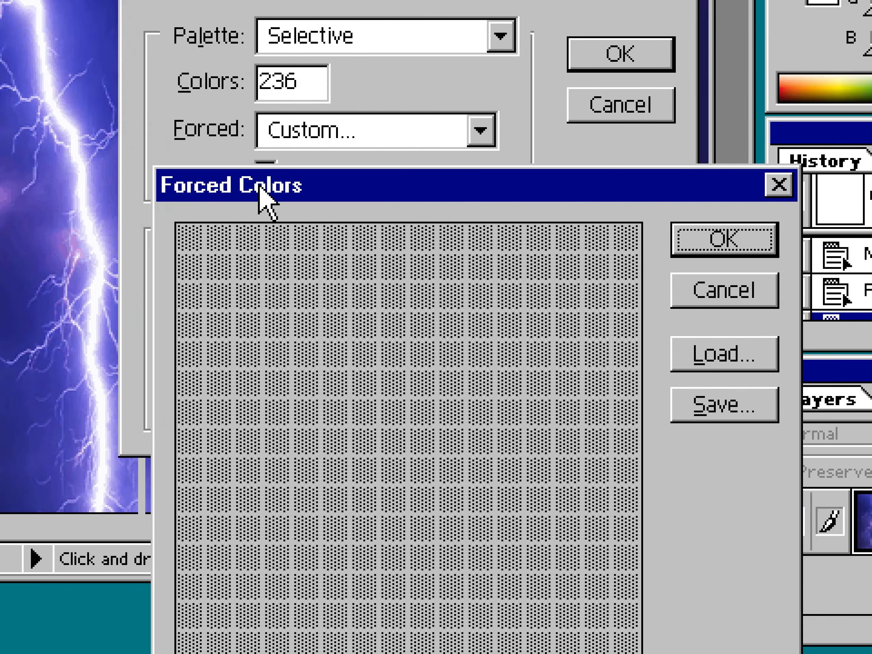
pyautogui.click(192, 239)
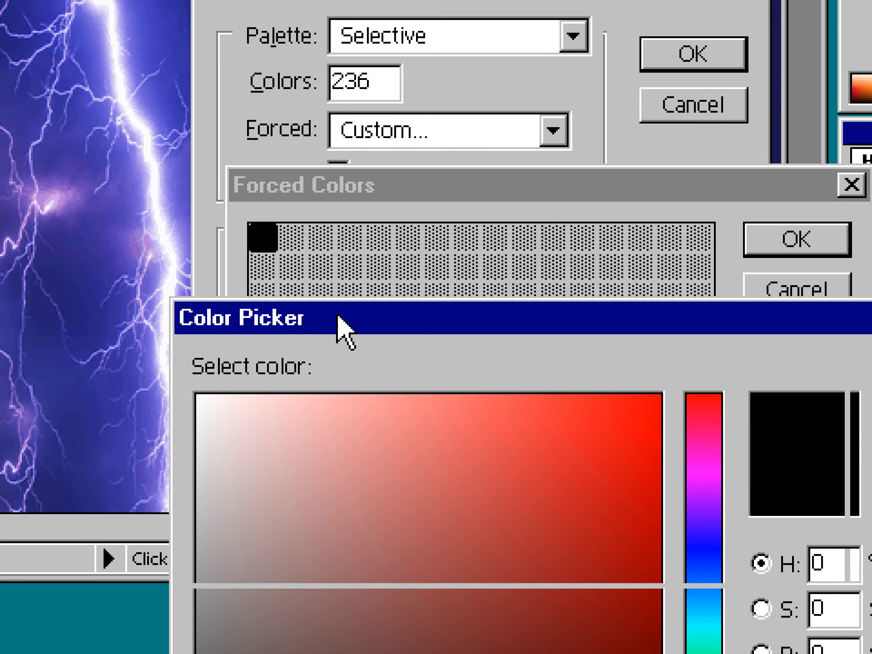
pyautogui.moveTo(337, 316); pyautogui.dragTo(277, 210)
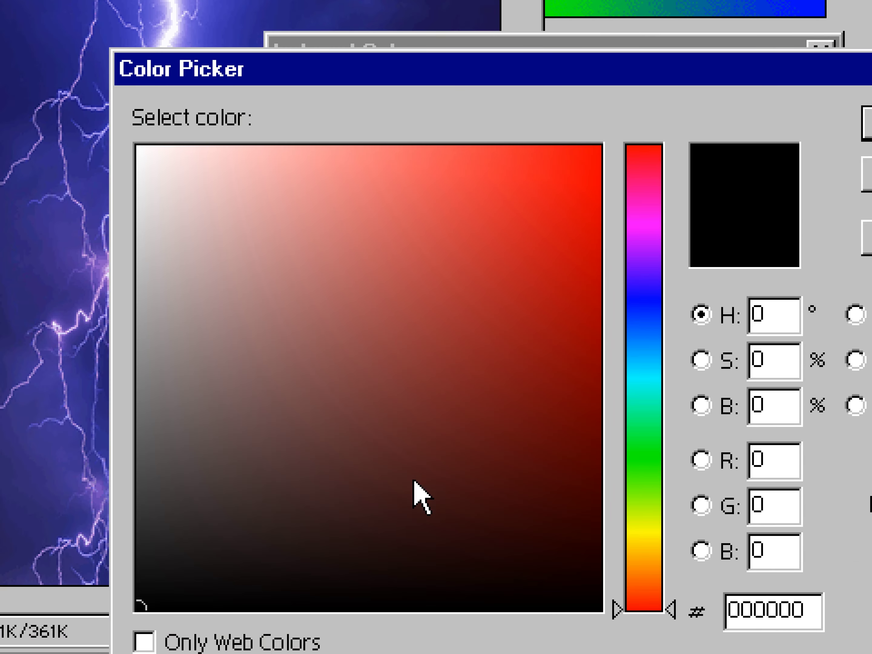
pyautogui.moveTo(435, 313)
pyautogui.mouseDown()
pyautogui.moveTo(469, 323)
pyautogui.moveTo(315, 283)
pyautogui.moveTo(347, 255)
pyautogui.mouseUp()
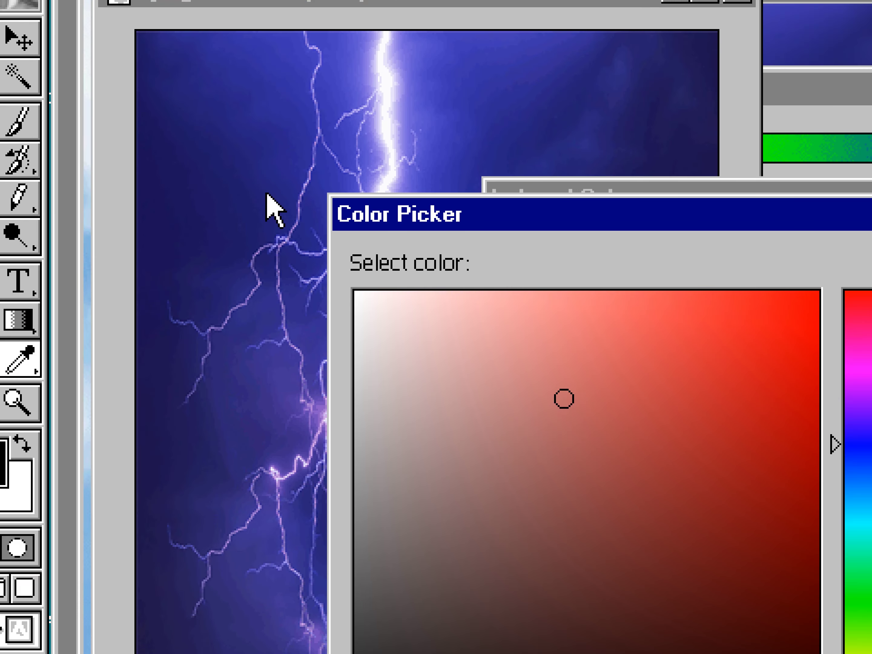
pyautogui.click(57, 57)
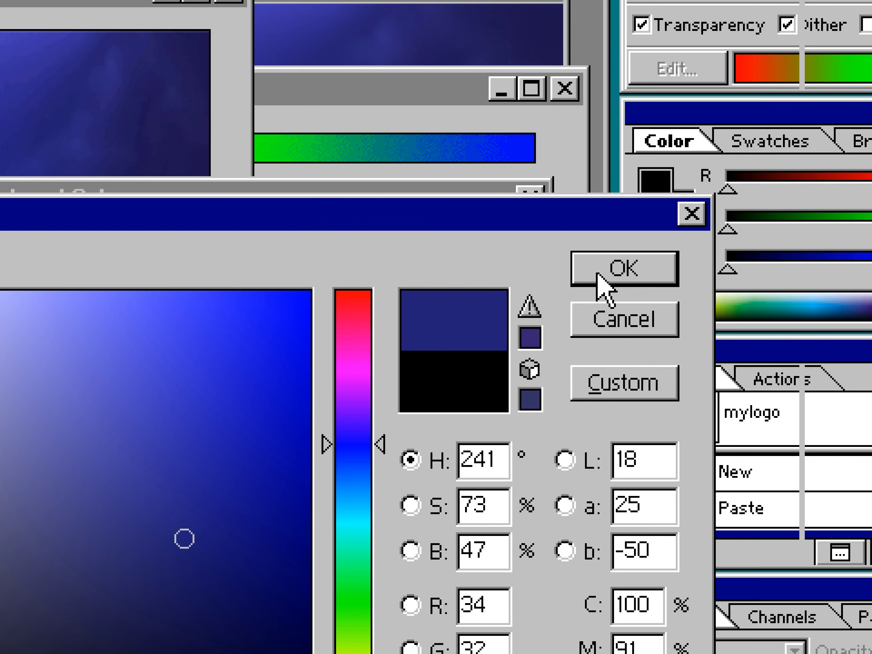
pyautogui.click(598, 273)
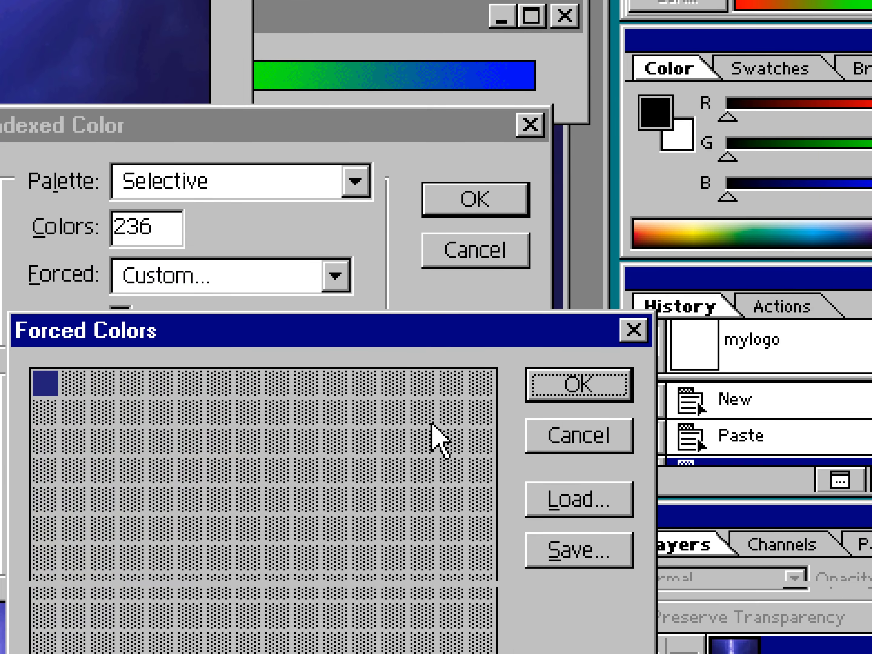
pyautogui.click(537, 379)
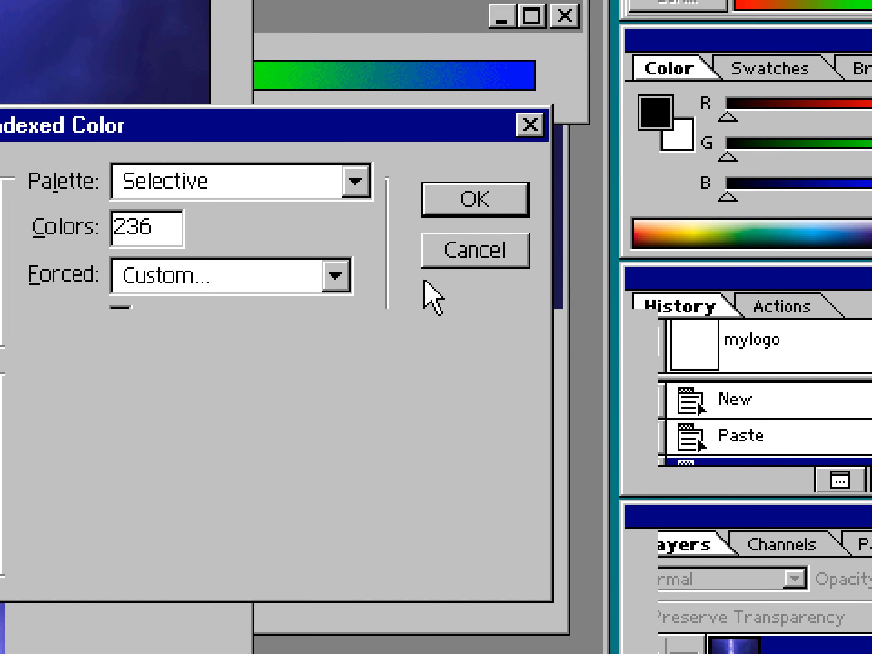
pyautogui.click(468, 198)
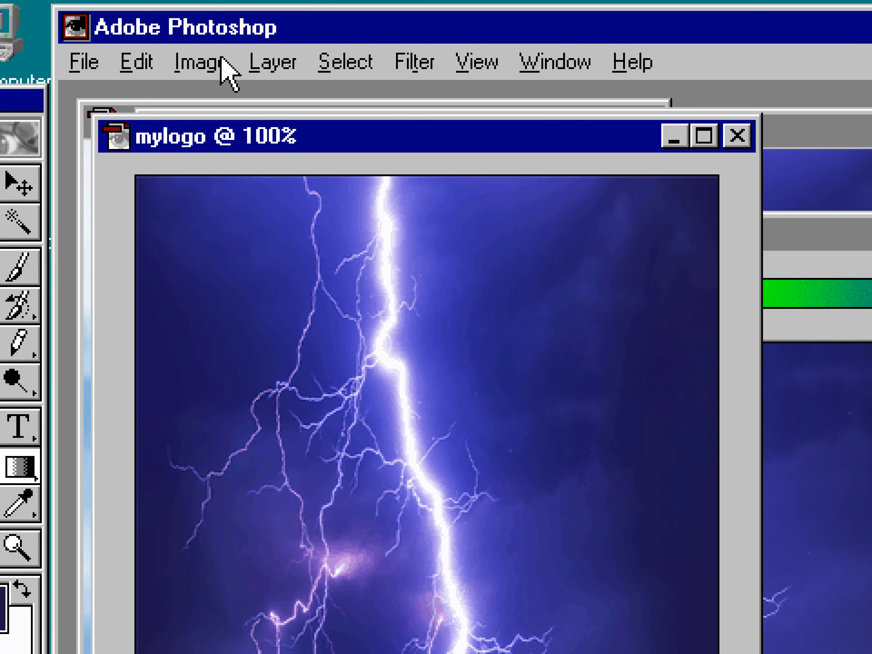
# Save the logo image's color table as mylogo.ACT in the splash2 folder and close the Color Table.
pyautogui.click(214, 61)
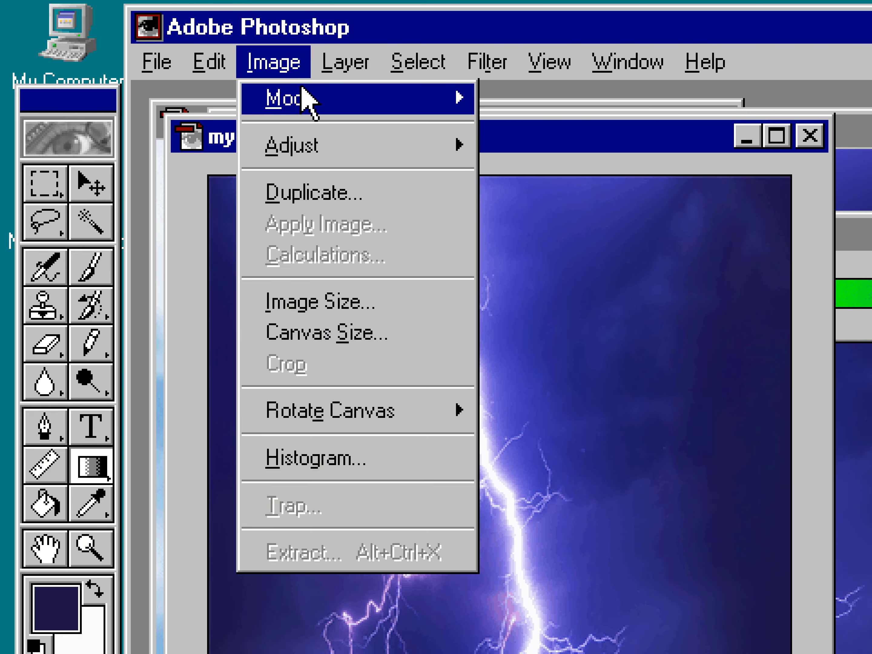
pyautogui.moveTo(249, 101)
pyautogui.click(558, 446)
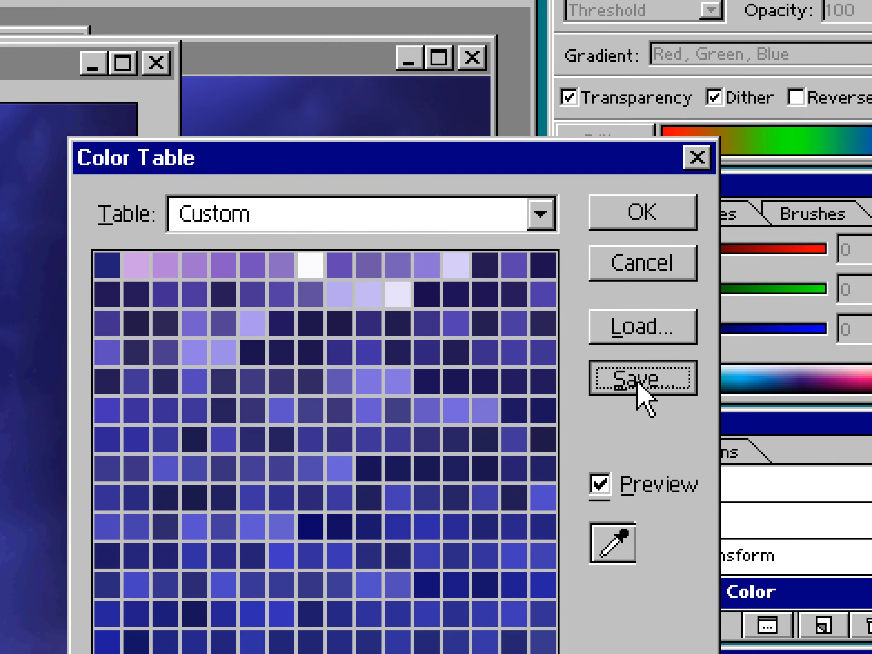
pyautogui.click(633, 386)
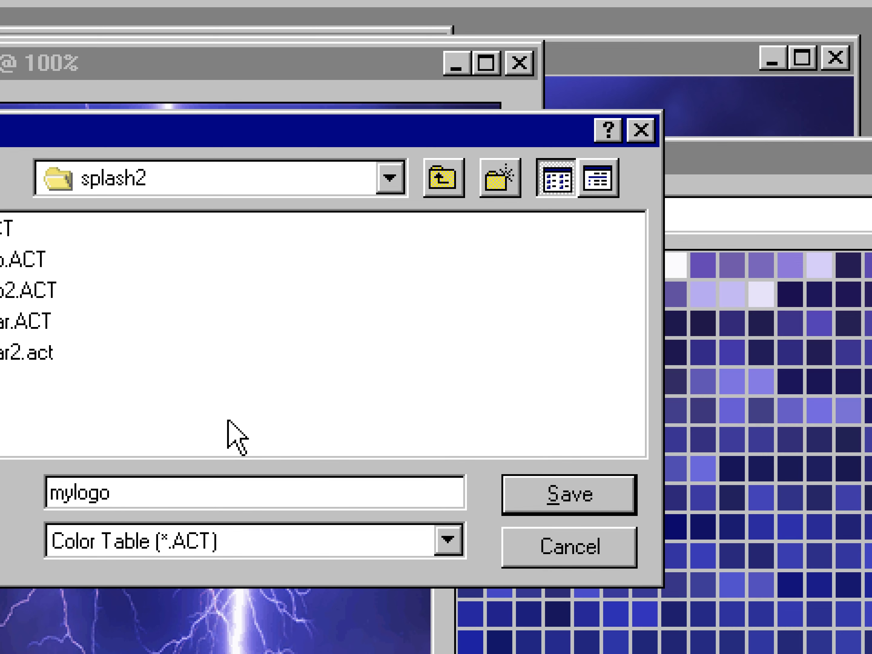
pyautogui.press('Return')
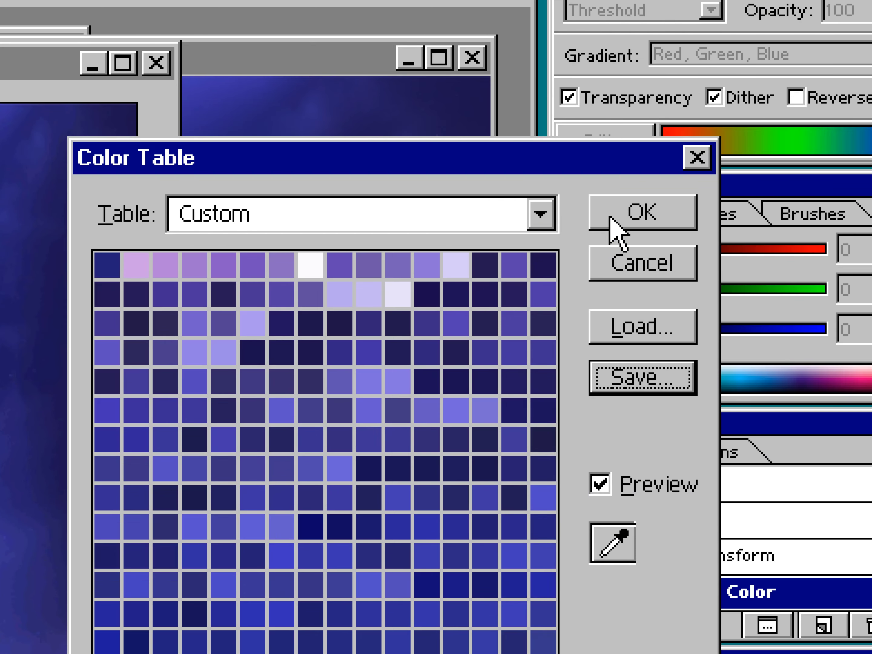
pyautogui.click(784, 210)
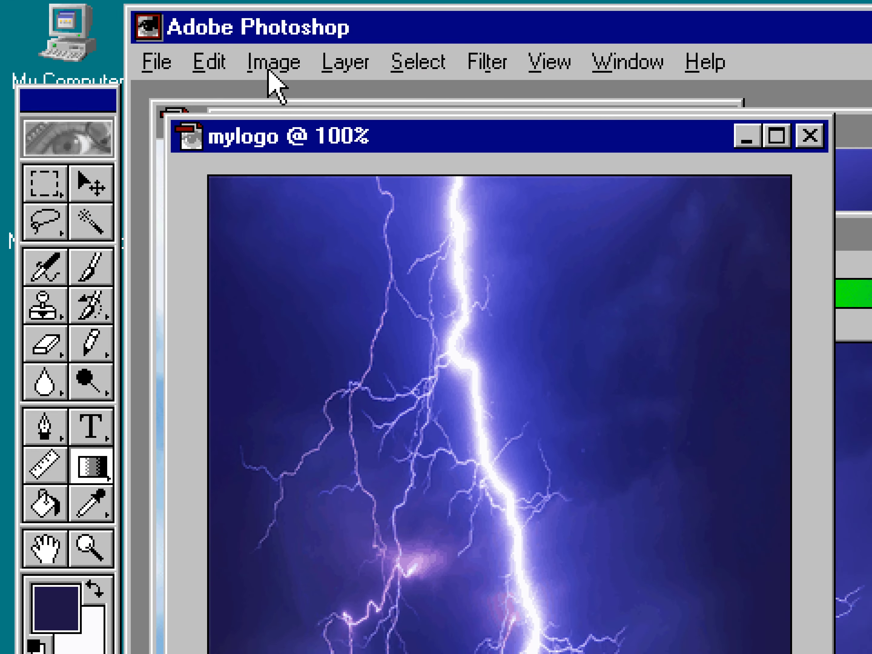
# Enlarge the logo's canvas to 320 by 400 pixels, anchored at the top centre.
pyautogui.click(272, 63)
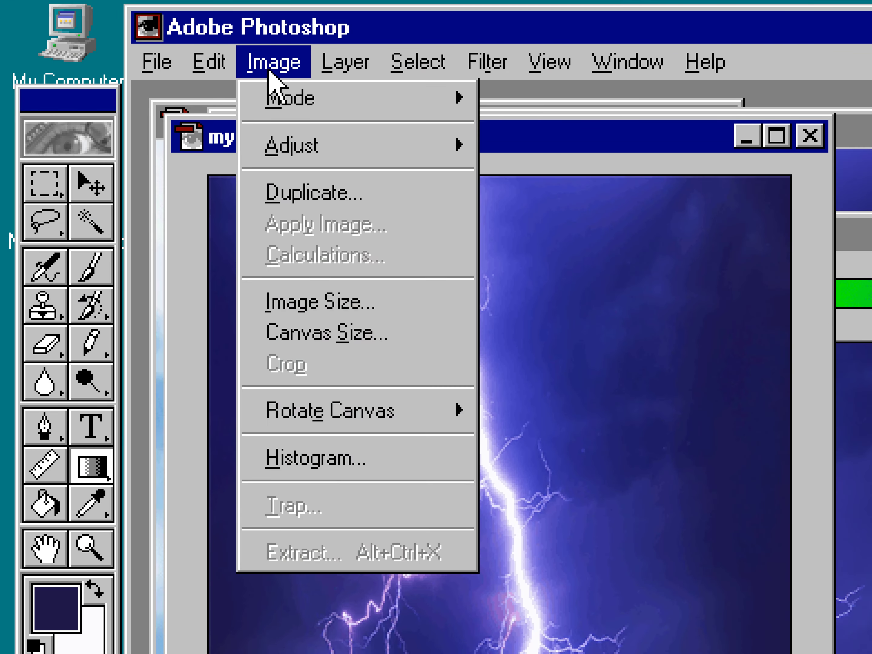
pyautogui.click(348, 335)
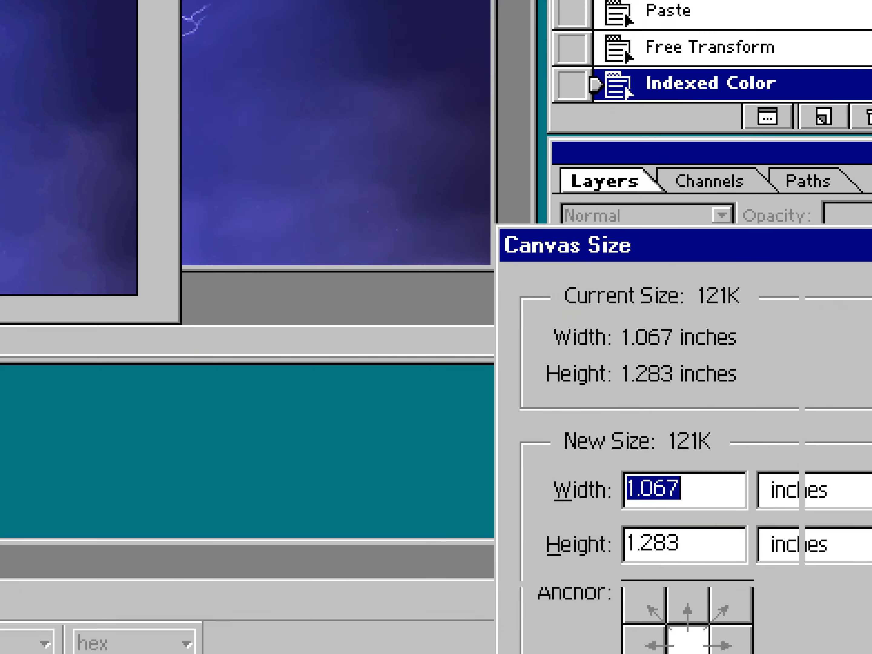
pyautogui.click(633, 417)
pyautogui.click(645, 480)
pyautogui.click(632, 473)
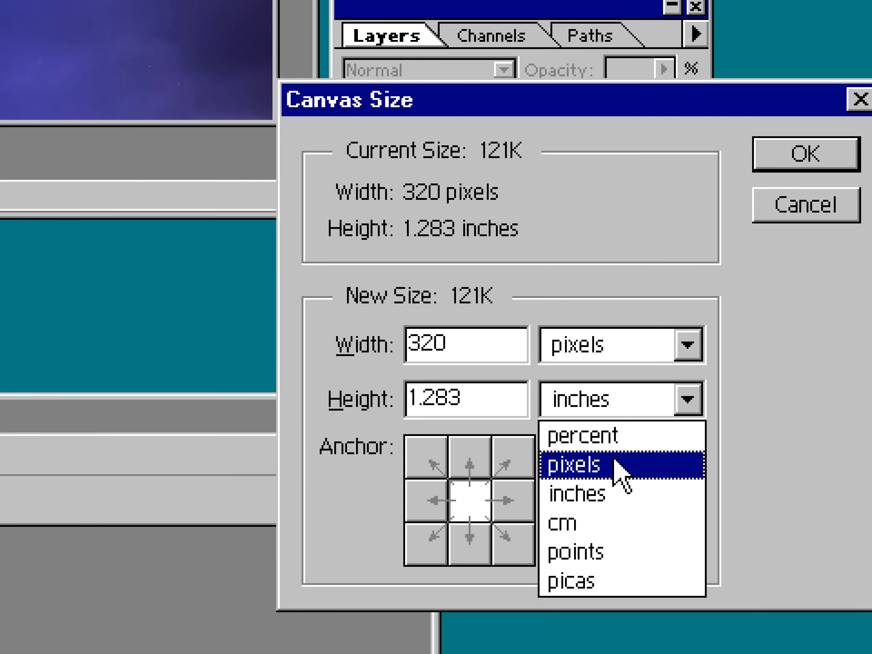
pyautogui.click(615, 535)
pyautogui.moveTo(500, 470); pyautogui.dragTo(371, 485)
pyautogui.write('400')
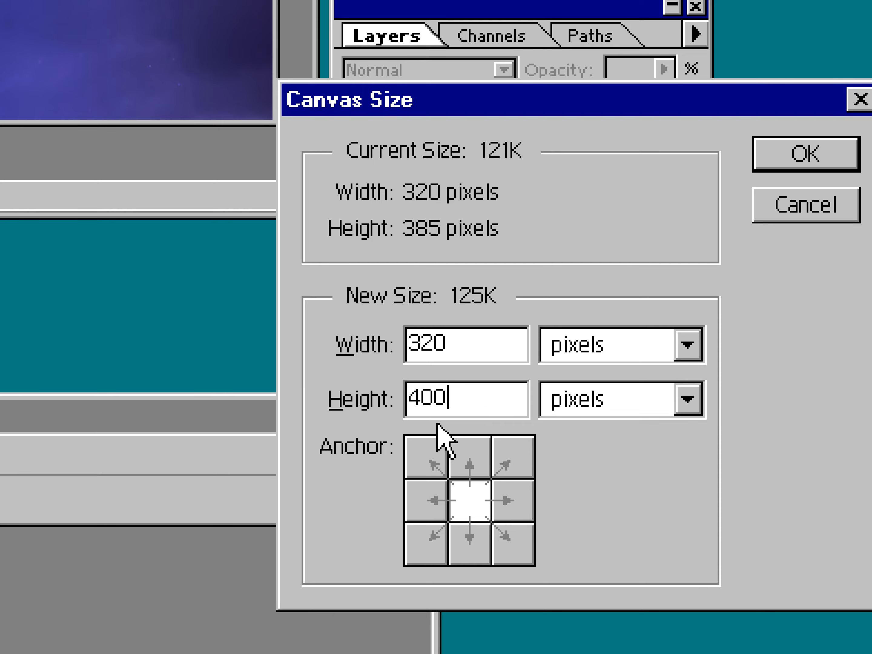
pyautogui.click(462, 453)
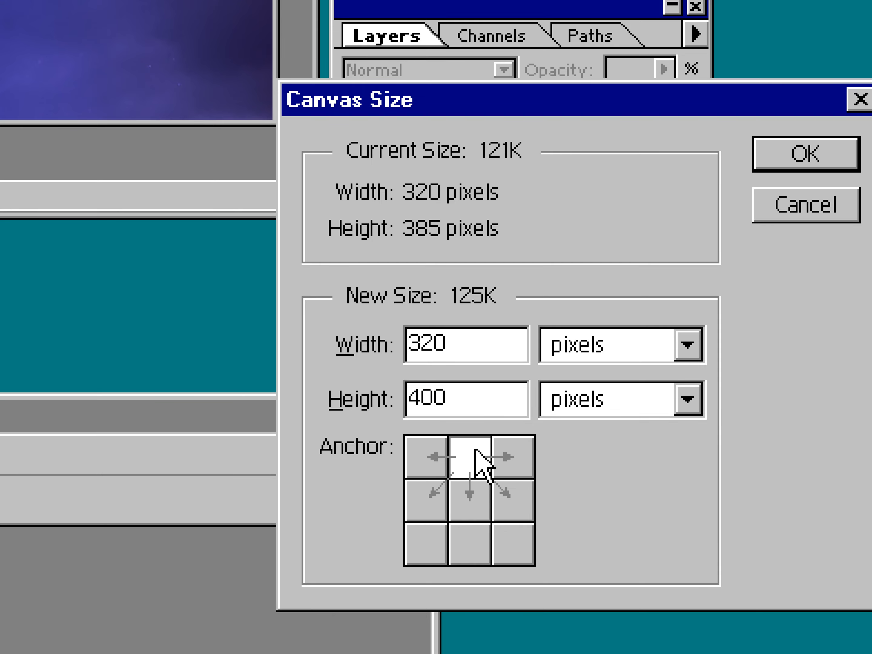
pyautogui.click(791, 158)
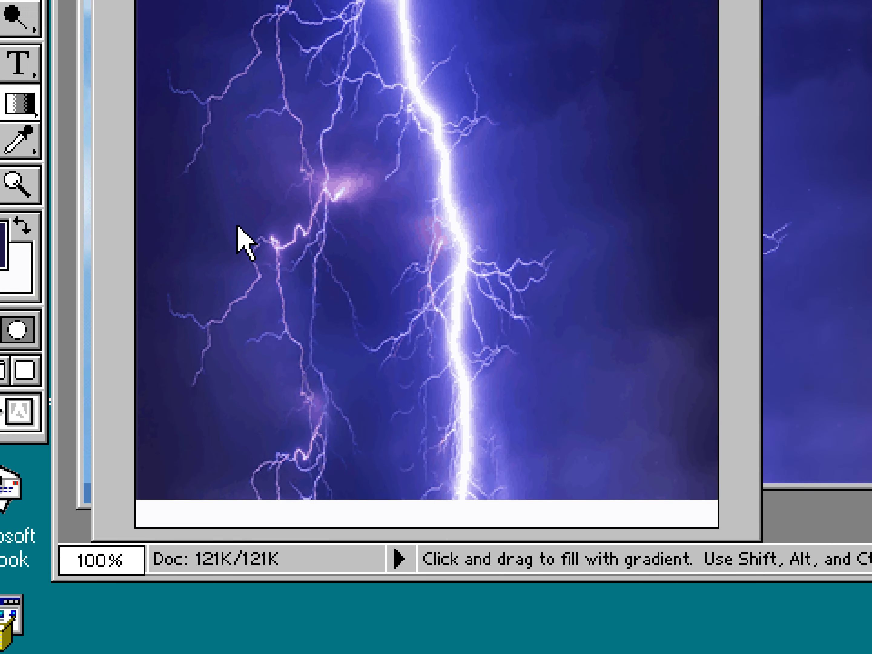
# Save the logo as mylogo.bmp in BMP format, replacing the existing file.
pyautogui.press('v')
pyautogui.hotkey('ctrl', 's')
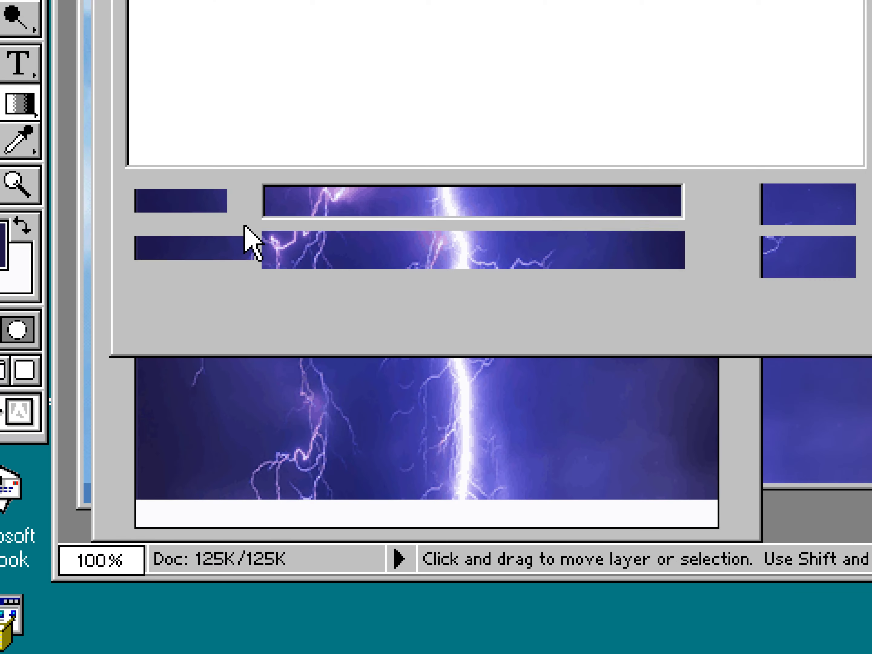
pyautogui.click(315, 251)
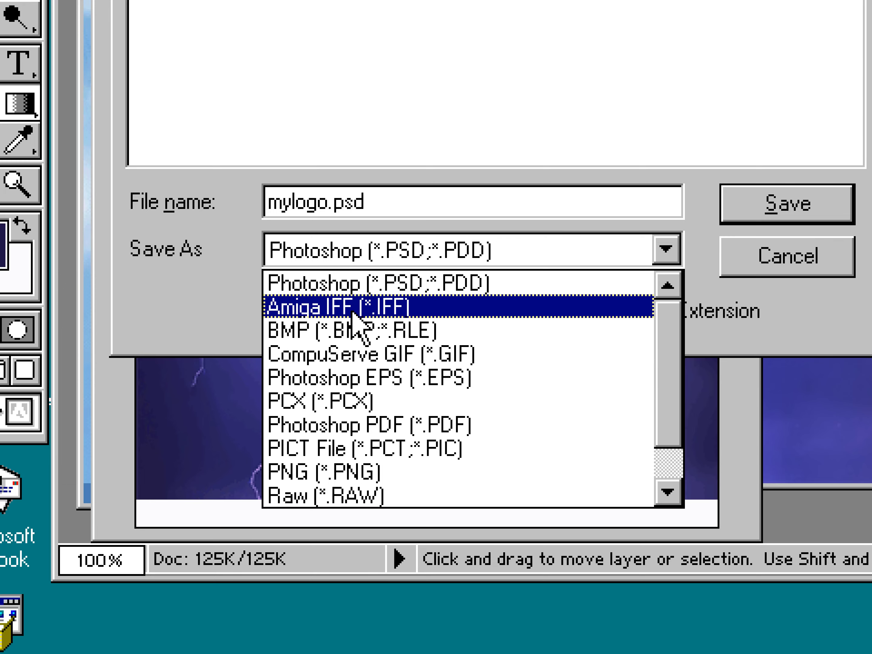
pyautogui.click(358, 330)
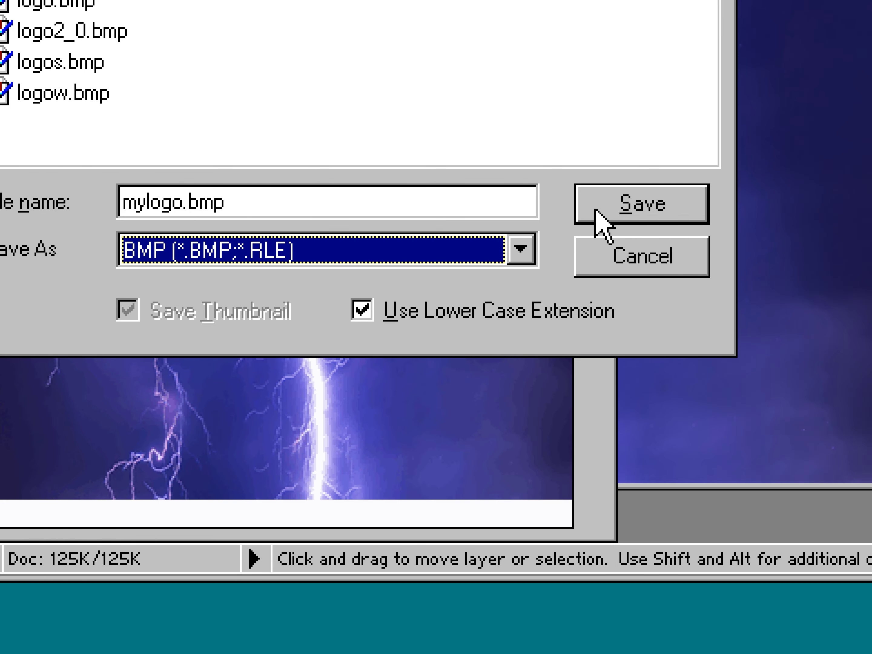
pyautogui.click(669, 206)
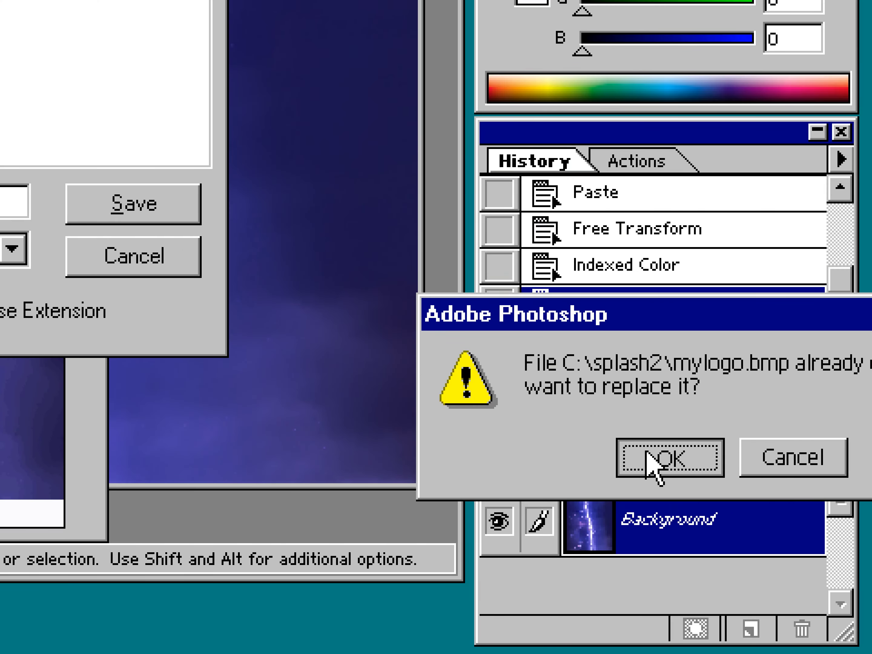
pyautogui.click(637, 447)
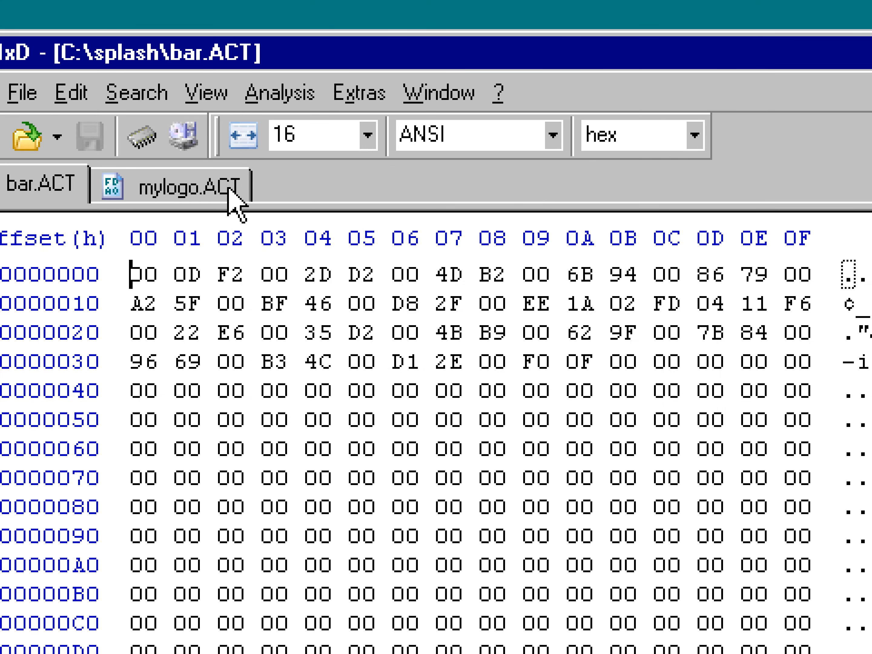
# Open Calculator and convert the decimal value 59 to hexadecimal.
pyautogui.click(237, 200)
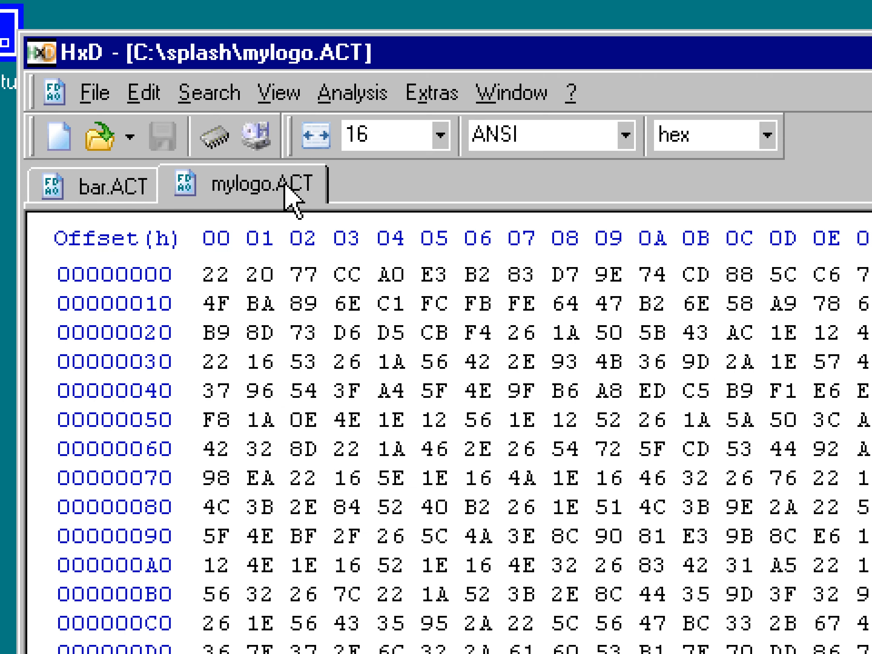
pyautogui.press('super')
pyautogui.moveTo(286, 428)
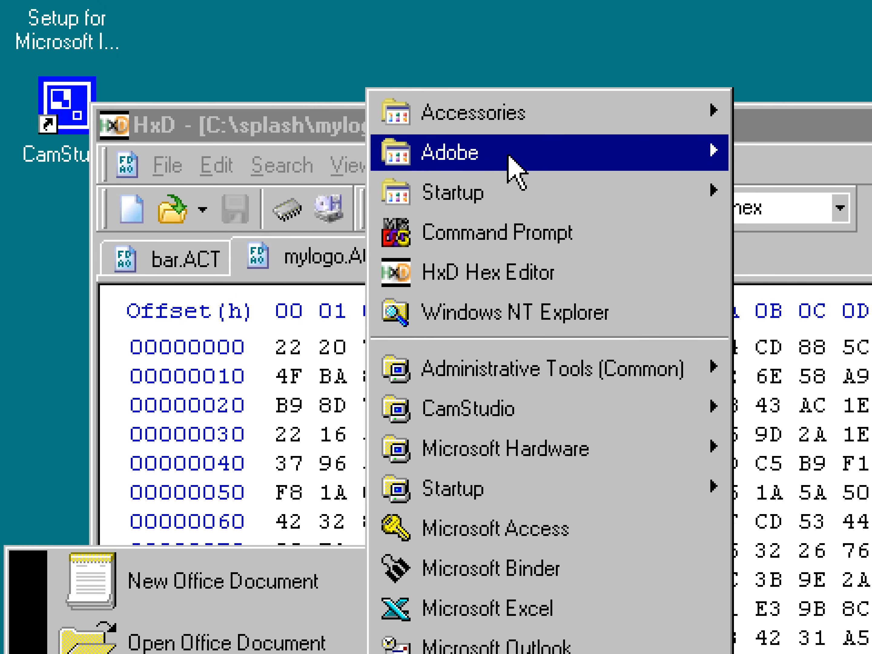
pyautogui.moveTo(487, 185)
pyautogui.click(633, 305)
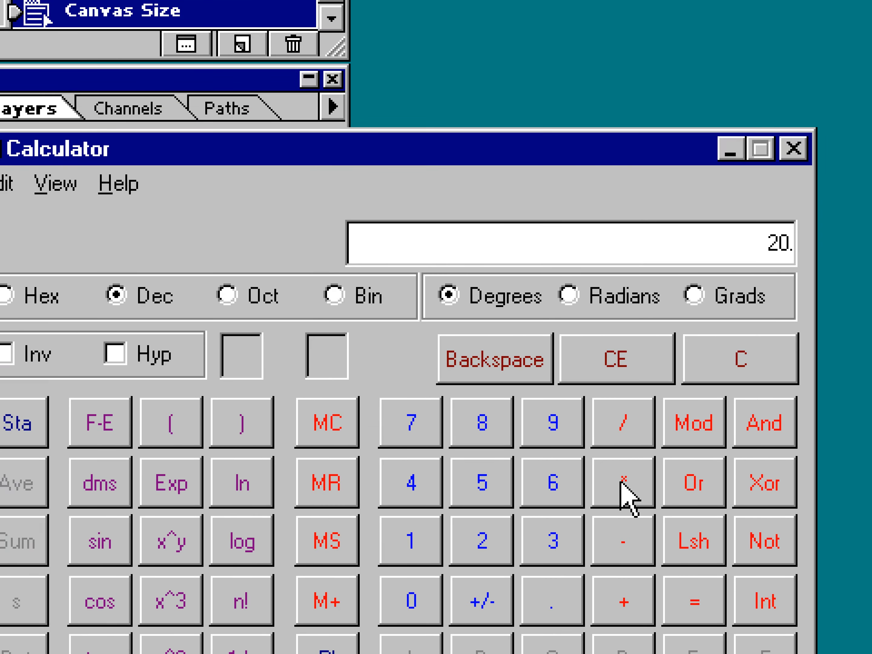
pyautogui.click(697, 555)
pyautogui.click(633, 615)
pyautogui.click(695, 614)
pyautogui.click(397, 478)
pyautogui.click(633, 514)
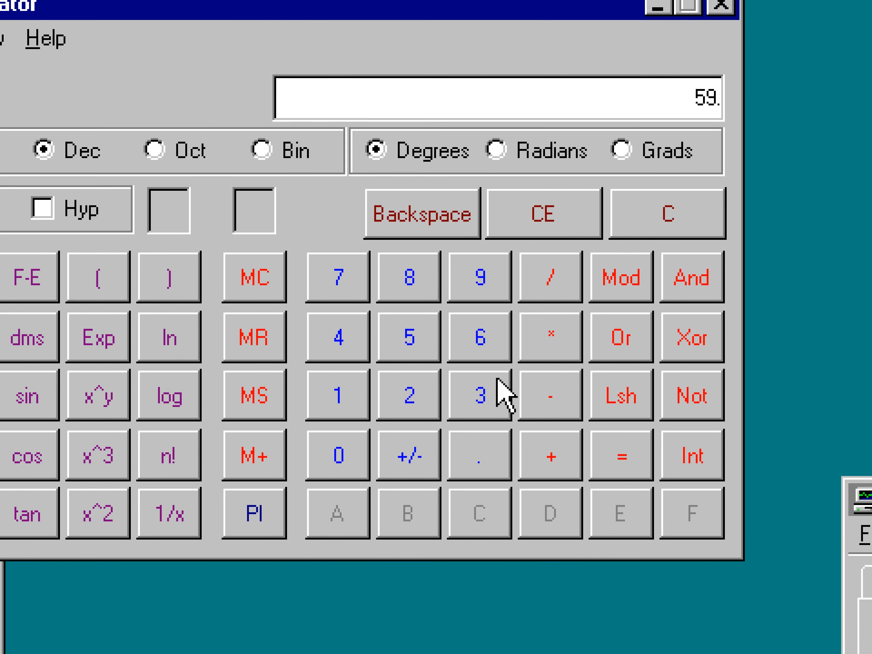
pyautogui.click(33, 230)
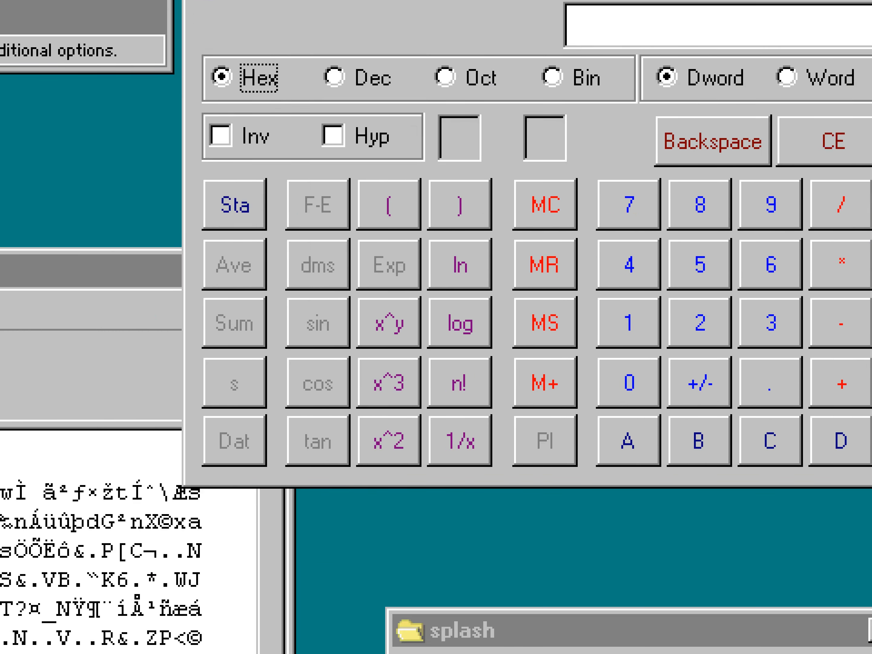
# Return to bar.ACT in the hex editor, go to offset 3B and select all bytes from the file start up to it.
pyautogui.click(41, 401)
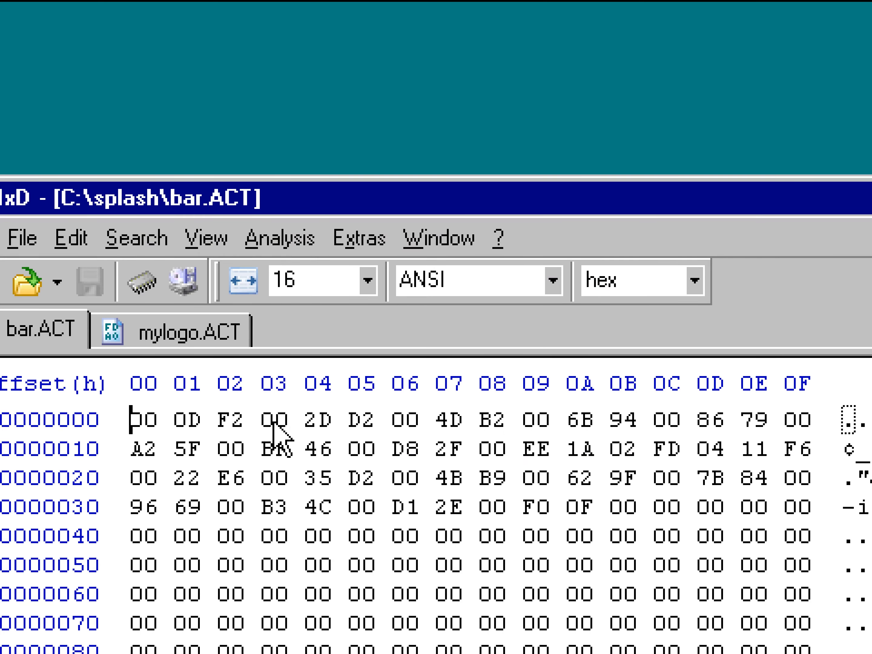
pyautogui.hotkey('ctrl', 'g')
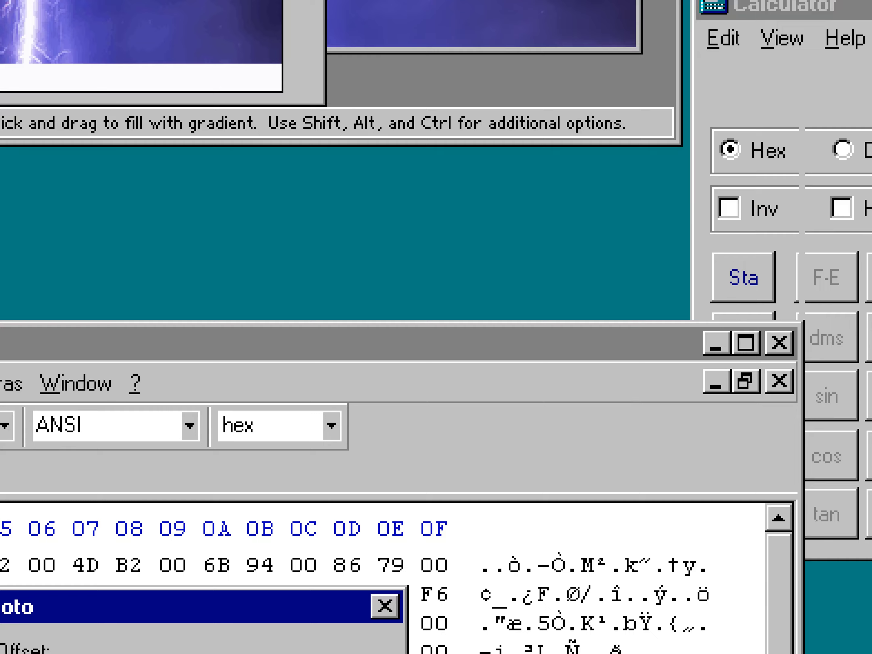
pyautogui.moveTo(662, 230); pyautogui.dragTo(249, 460)
pyautogui.click(336, 645)
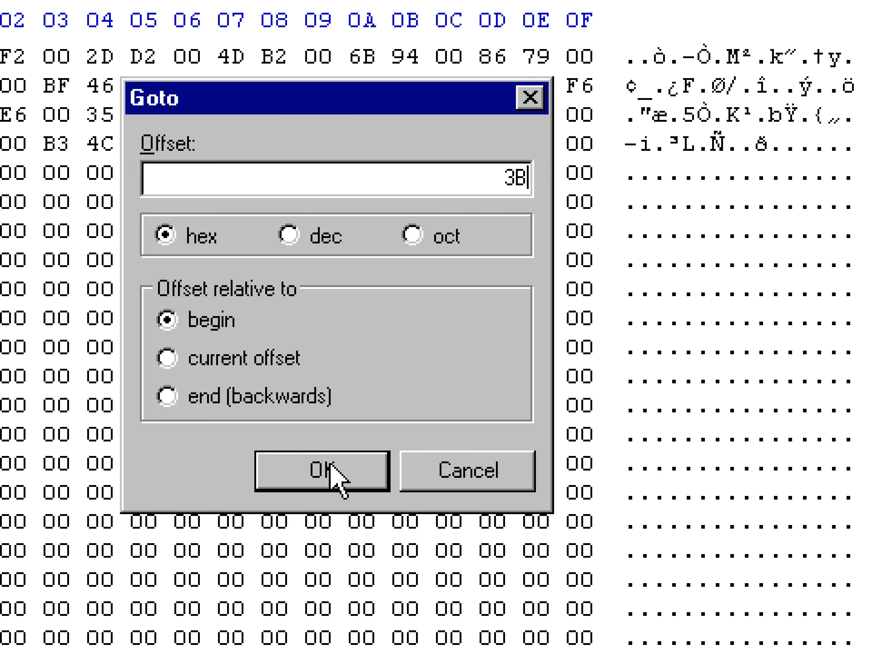
pyautogui.click(329, 463)
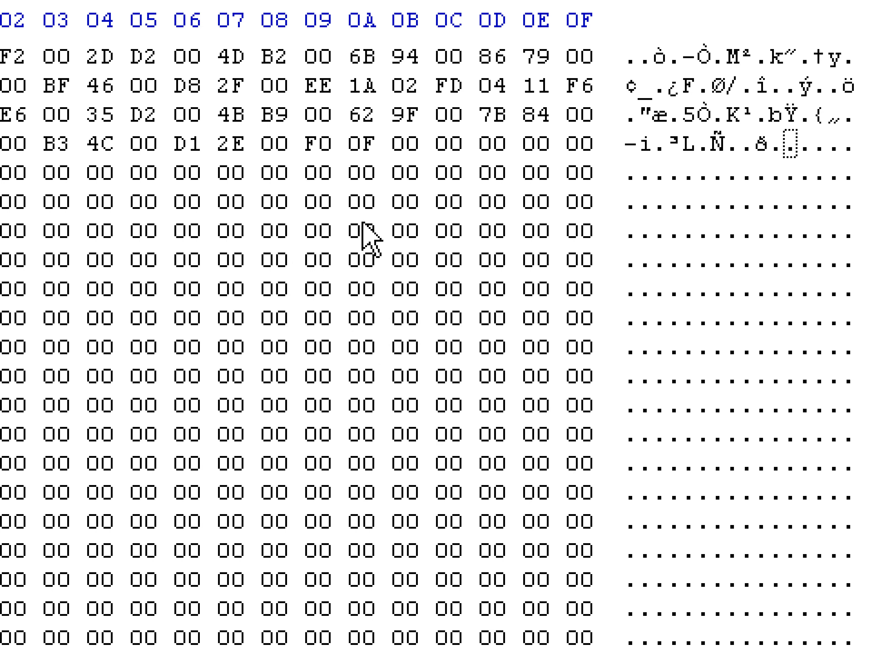
pyautogui.hotkey('ctrl', 'shift', 'Home')
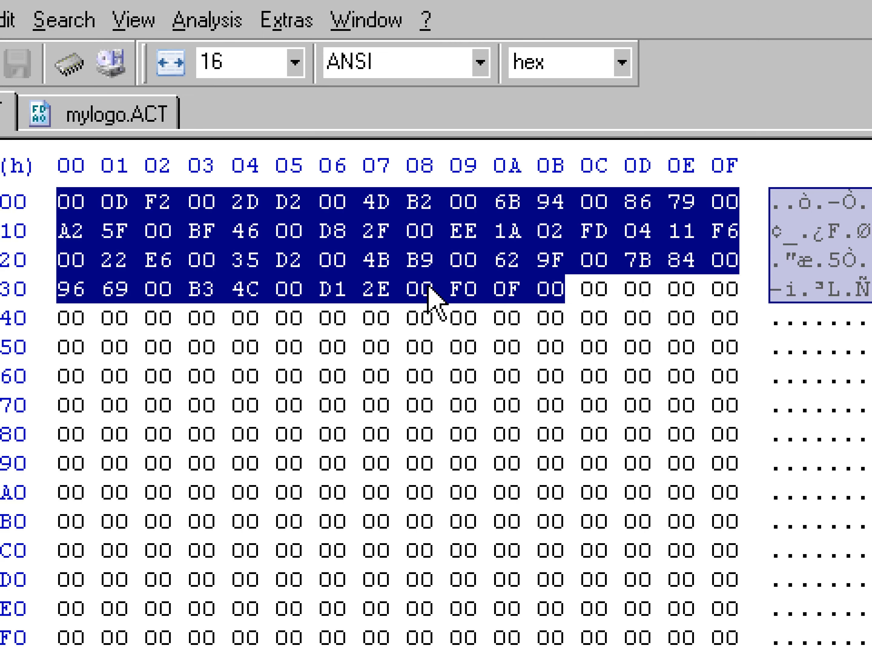
# Paste the copied colour bytes into bar.ACT so they end just before offset 300.
pyautogui.scroll(-3, 436, 301)
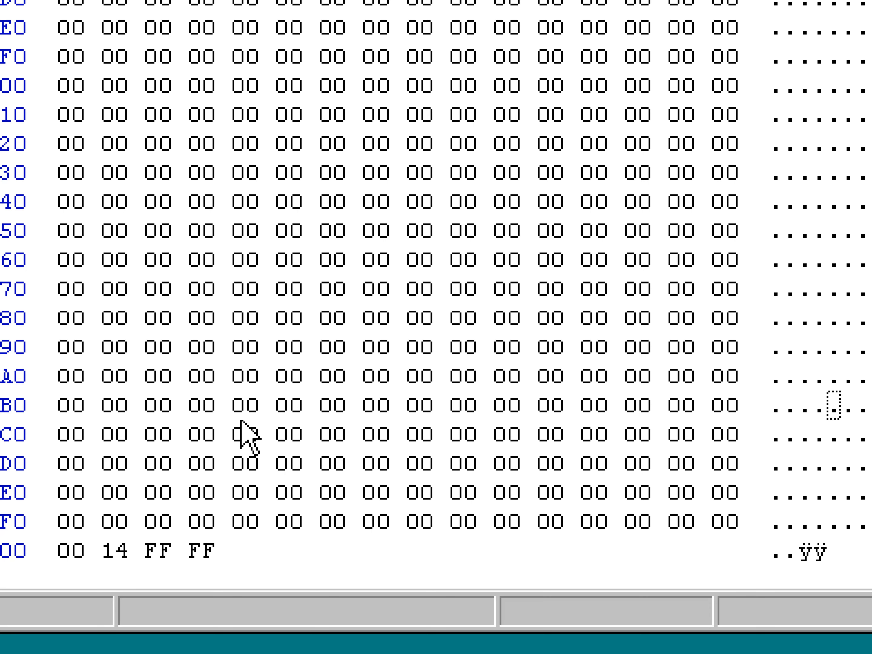
pyautogui.click(240, 429)
pyautogui.hotkey('ctrl', 'v')
pyautogui.hotkey('ctrl', 'z')
pyautogui.click(238, 440)
pyautogui.hotkey('ctrl', 'v')
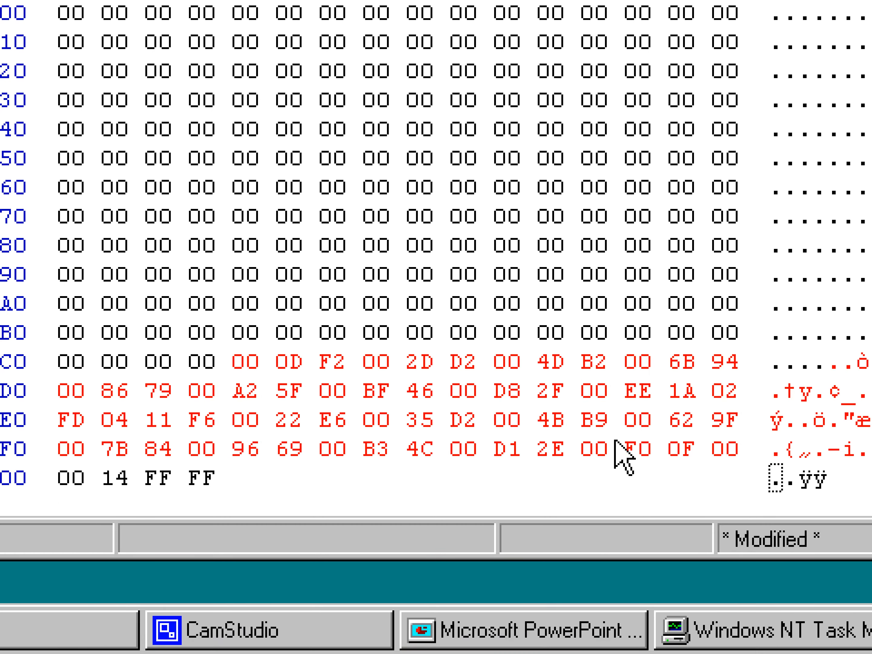
pyautogui.click(638, 447)
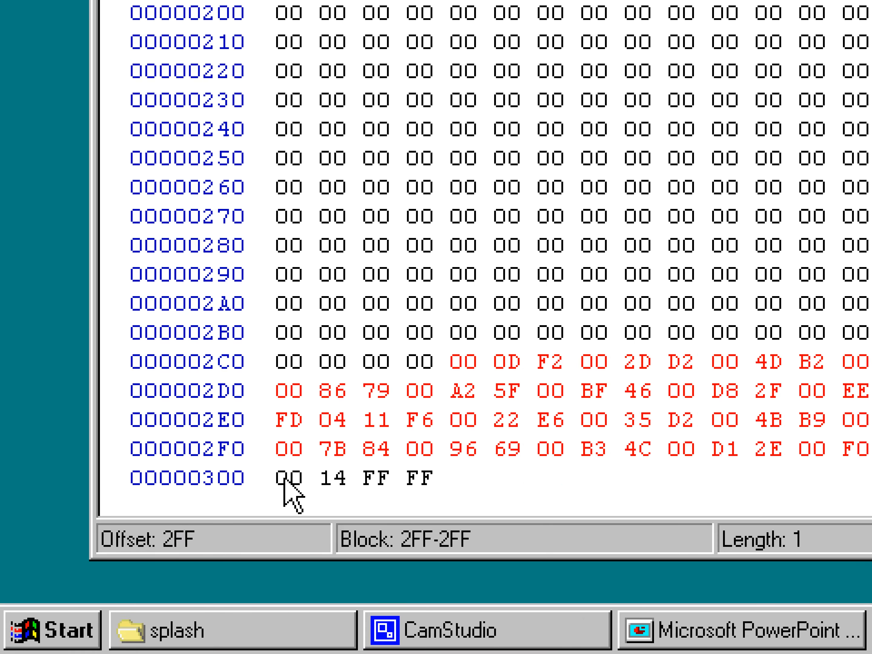
# Overwrite the two bytes at offset 300 of bar.ACT with 01 FF.
pyautogui.click(212, 552)
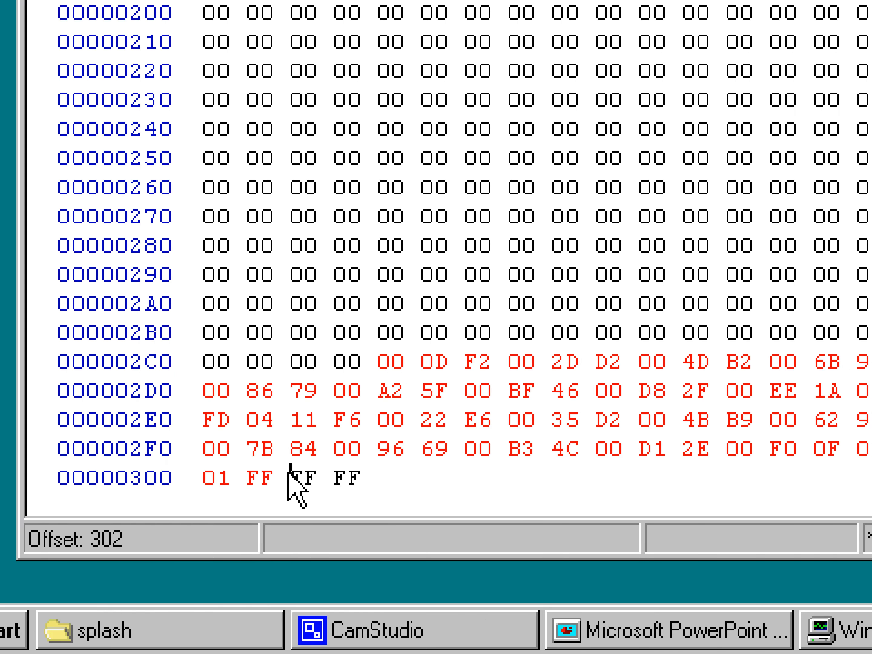
pyautogui.moveTo(281, 483); pyautogui.dragTo(200, 473)
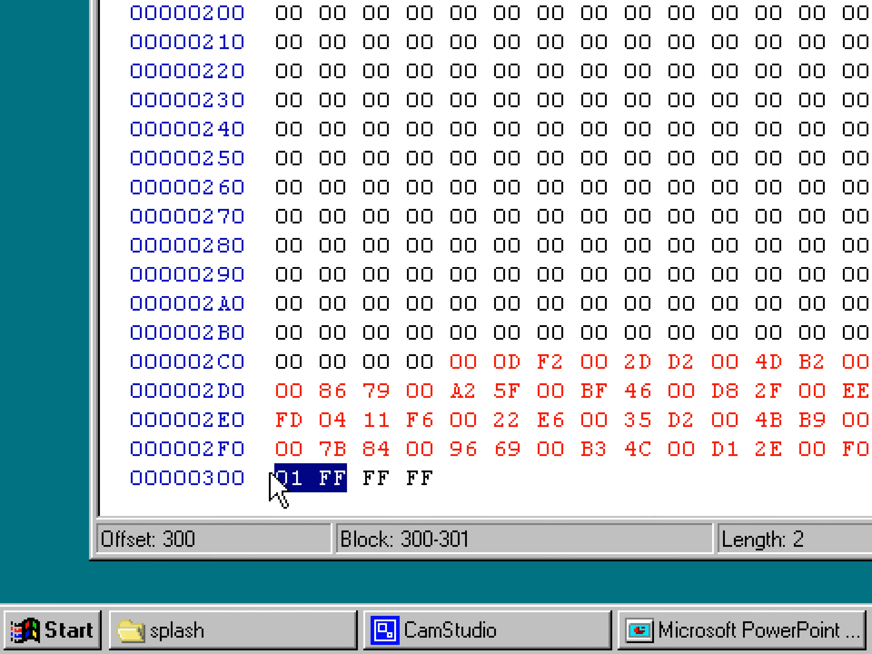
pyautogui.click(353, 468)
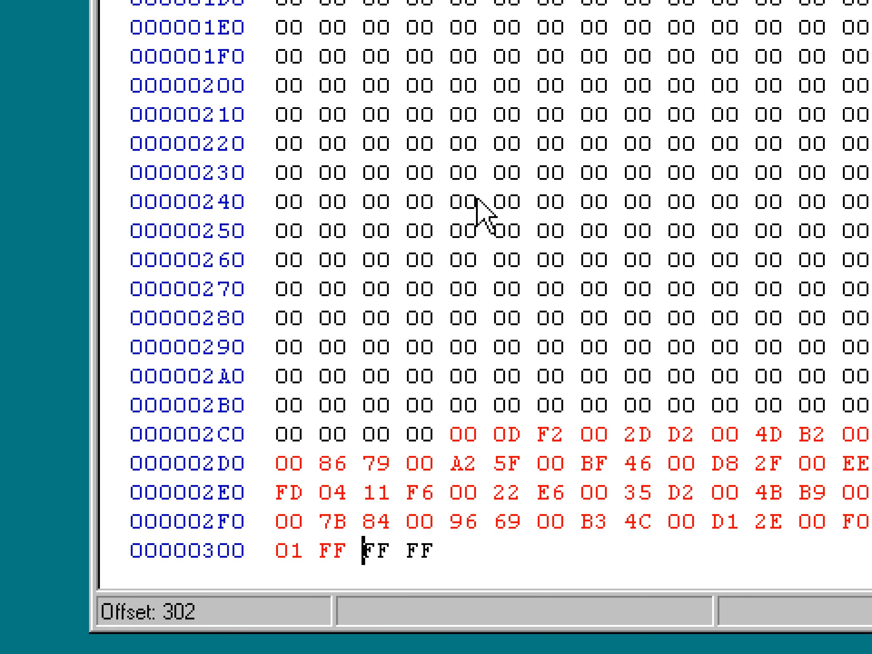
# Paste the copied colour bytes into mylogo.ACT at offset 2C4 so they end just before offset 300.
pyautogui.click(214, 107)
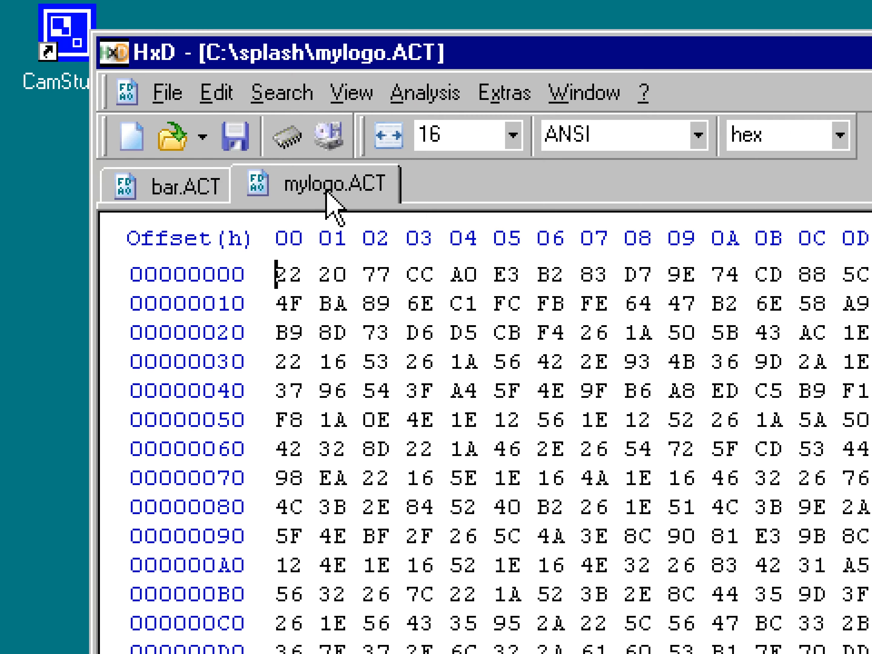
pyautogui.scroll(-10, 412, 285)
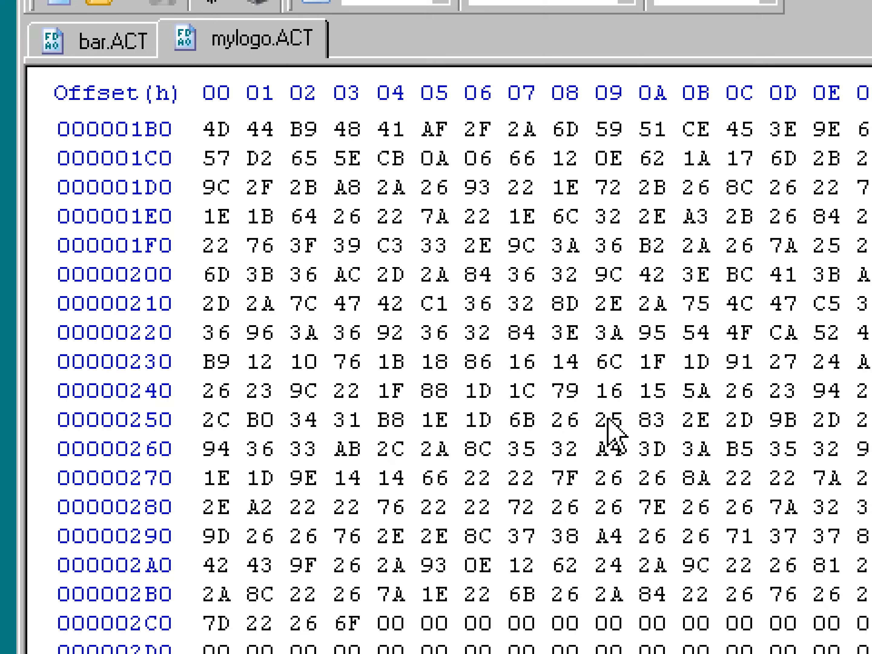
pyautogui.scroll(-2, 617, 447)
pyautogui.scroll(2, 595, 453)
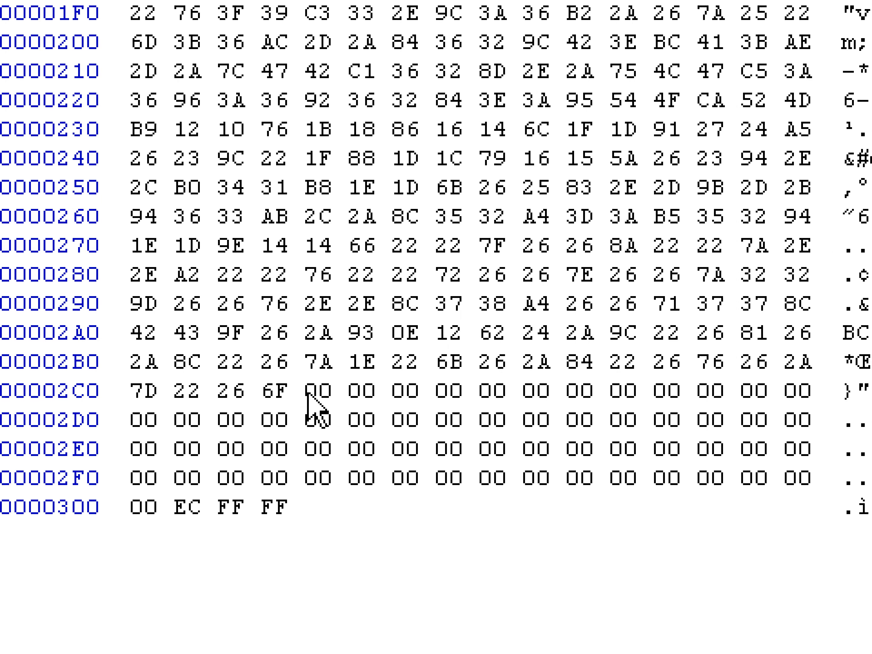
pyautogui.click(354, 386)
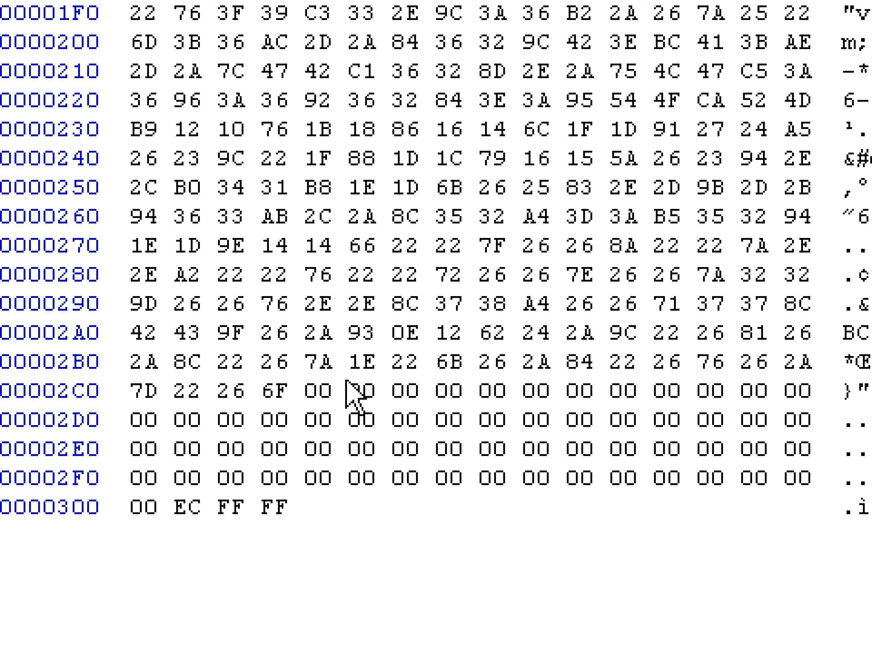
pyautogui.moveTo(309, 394); pyautogui.dragTo(528, 453)
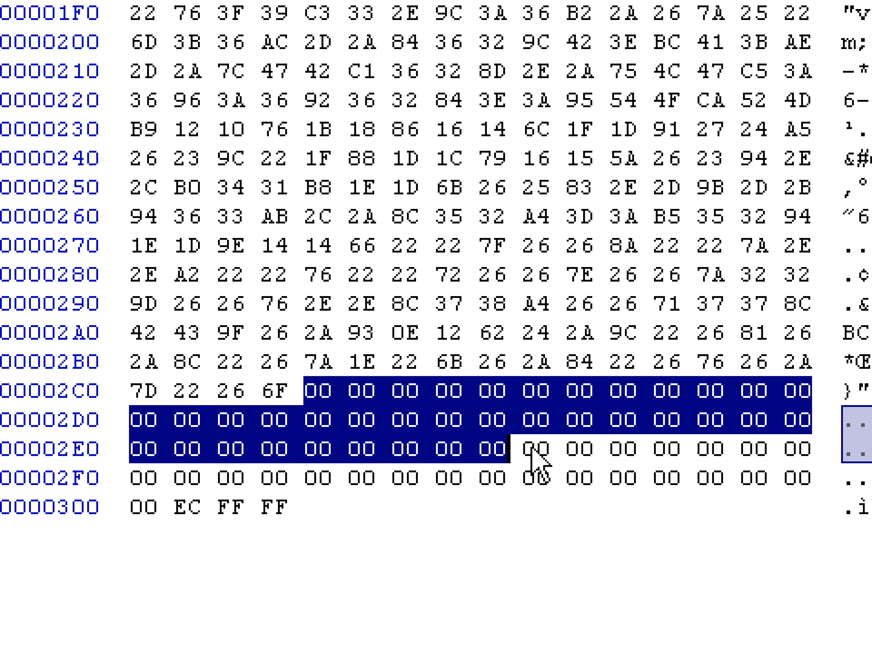
pyautogui.click(308, 392)
pyautogui.click(353, 392)
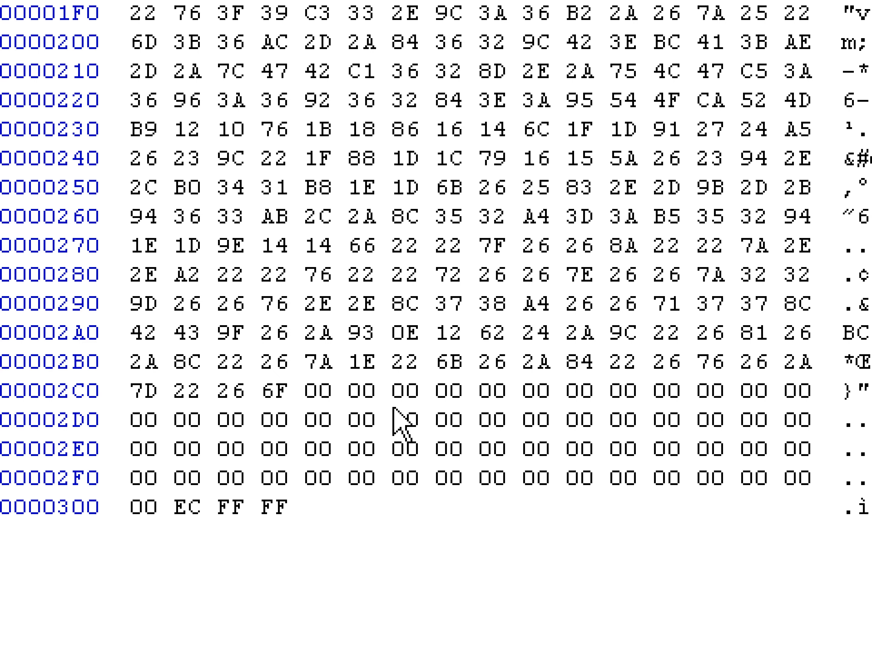
pyautogui.hotkey('ctrl', 'v')
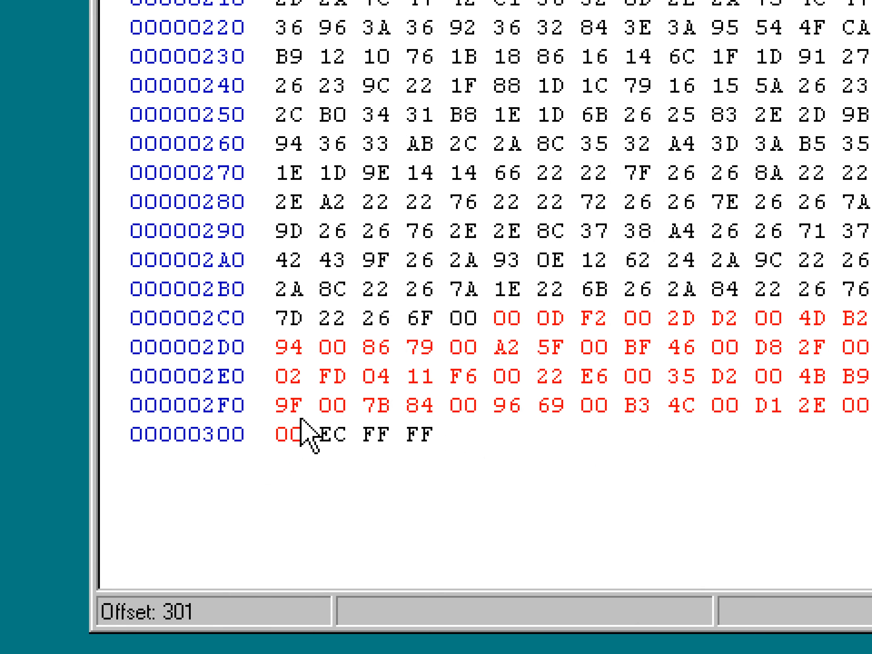
pyautogui.hotkey('ctrl', 'z')
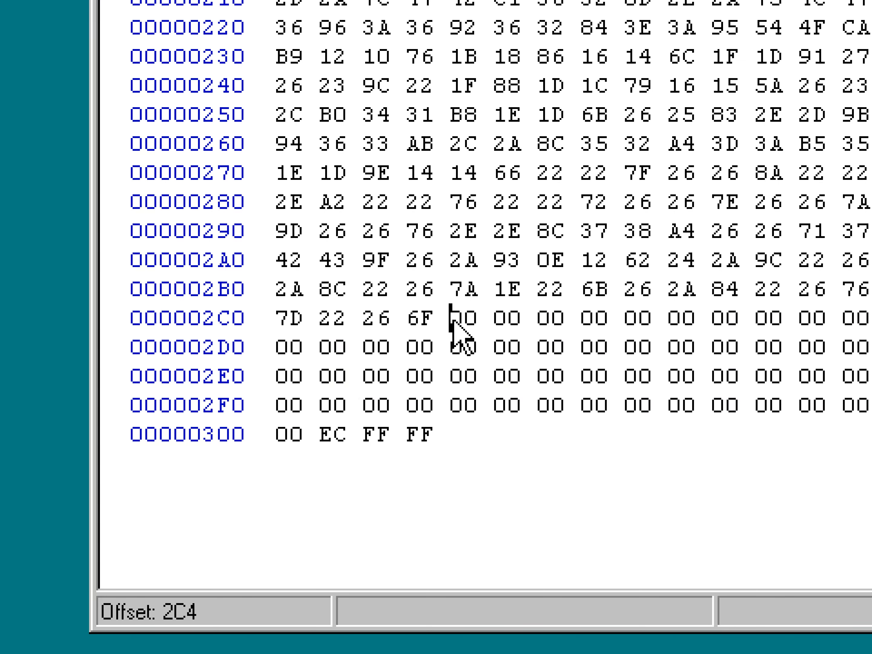
pyautogui.hotkey('ctrl', 'v')
pyautogui.moveTo(871, 400); pyautogui.dragTo(871, 401)
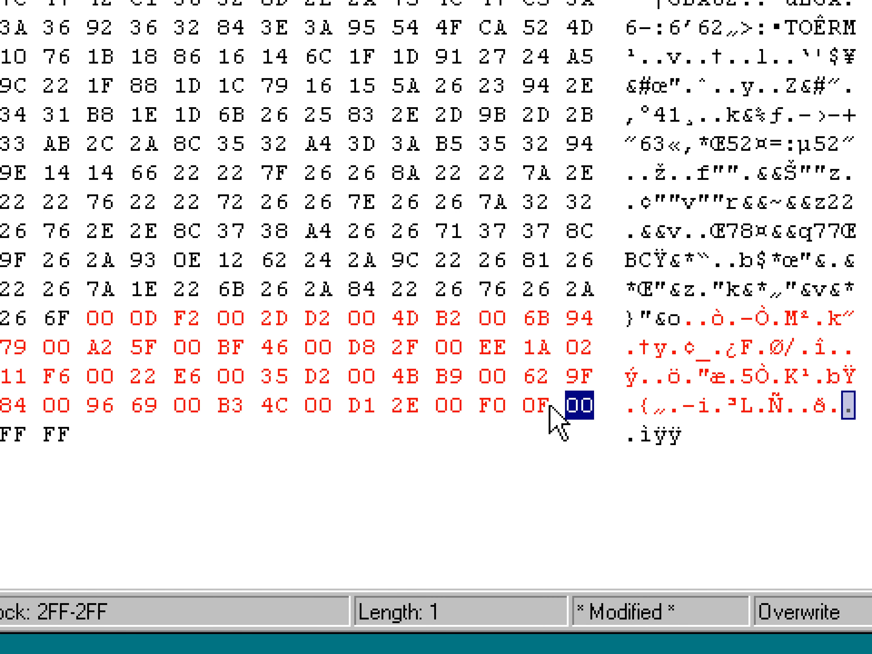
# Overwrite the two bytes at offset 300 of mylogo.ACT with 01 FF.
pyautogui.click(578, 412)
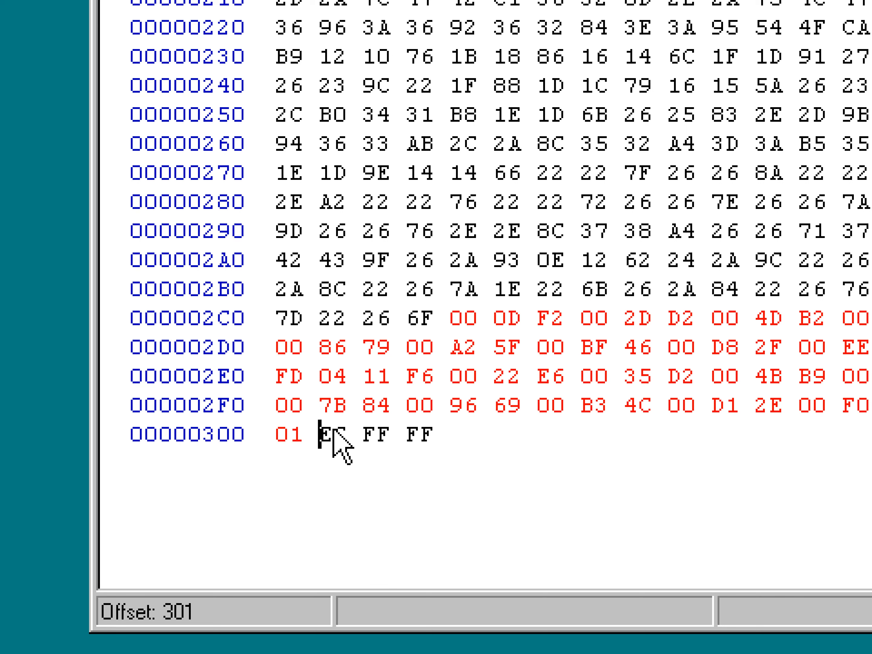
pyautogui.moveTo(348, 435); pyautogui.dragTo(268, 434)
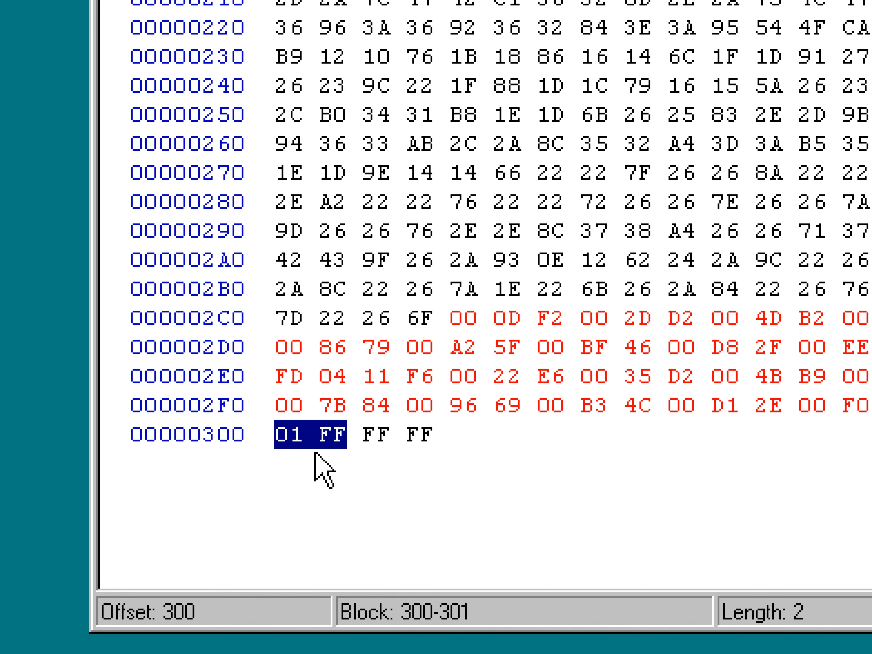
pyautogui.click(368, 287)
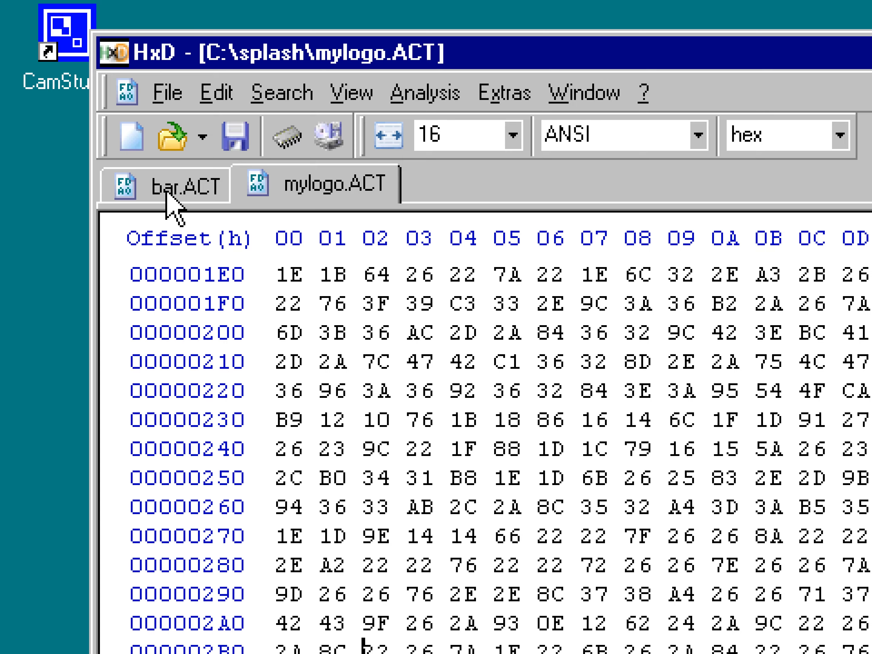
# In bar.ACT, fill the bytes from the file start up to offset 3B with zeros.
pyautogui.click(182, 115)
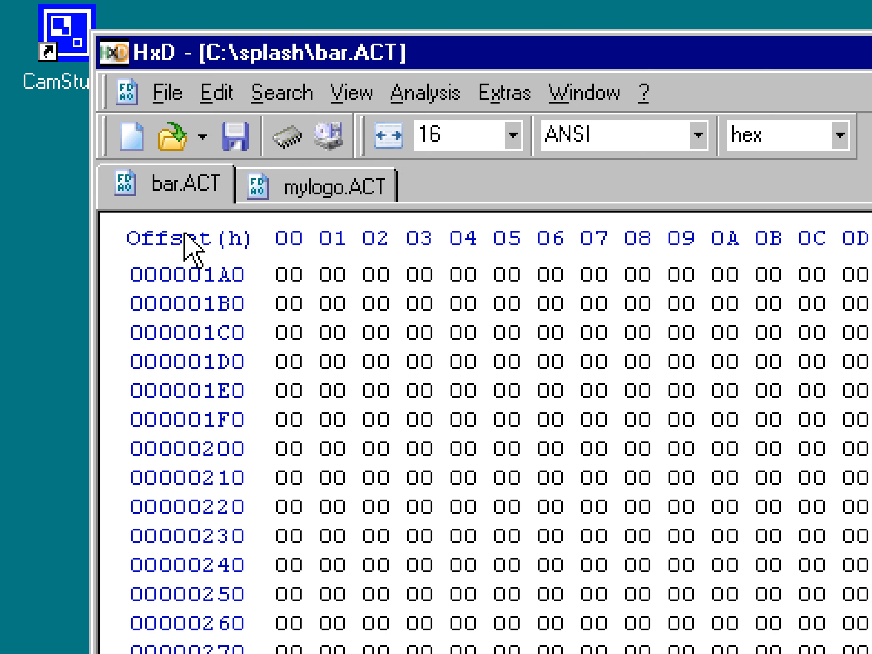
pyautogui.moveTo(843, 292); pyautogui.dragTo(622, 206)
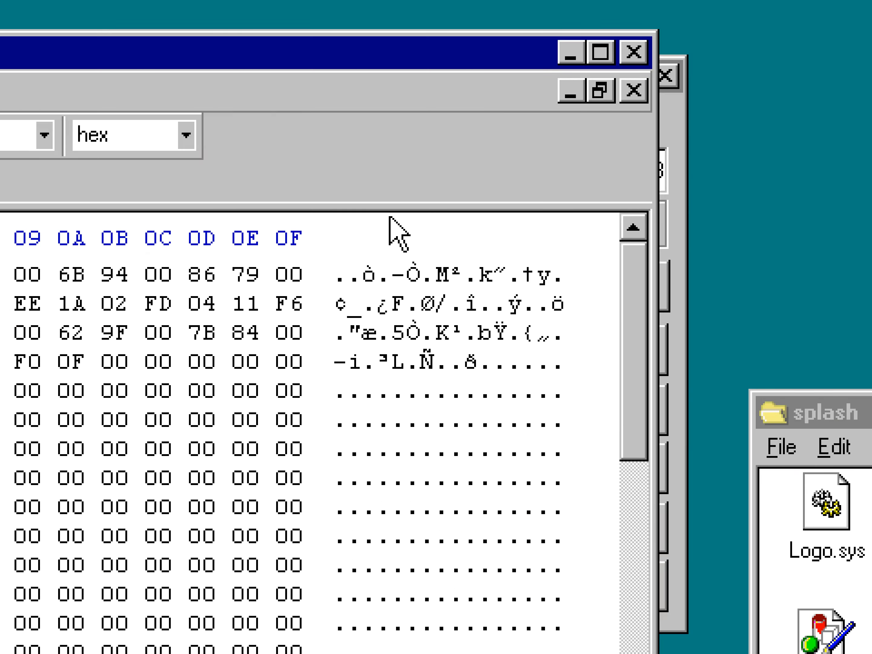
pyautogui.moveTo(171, 94); pyautogui.dragTo(714, 366)
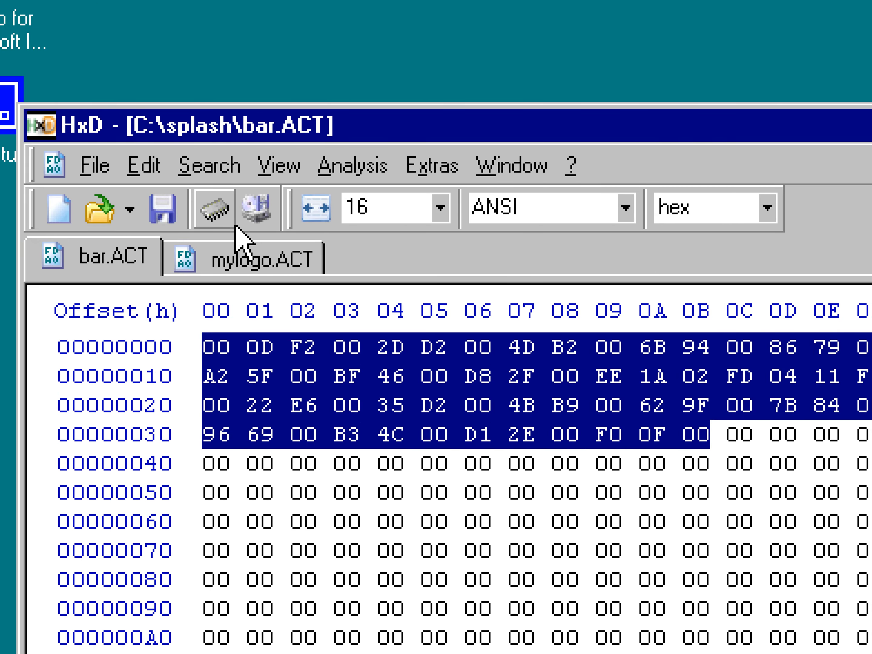
pyautogui.click(217, 165)
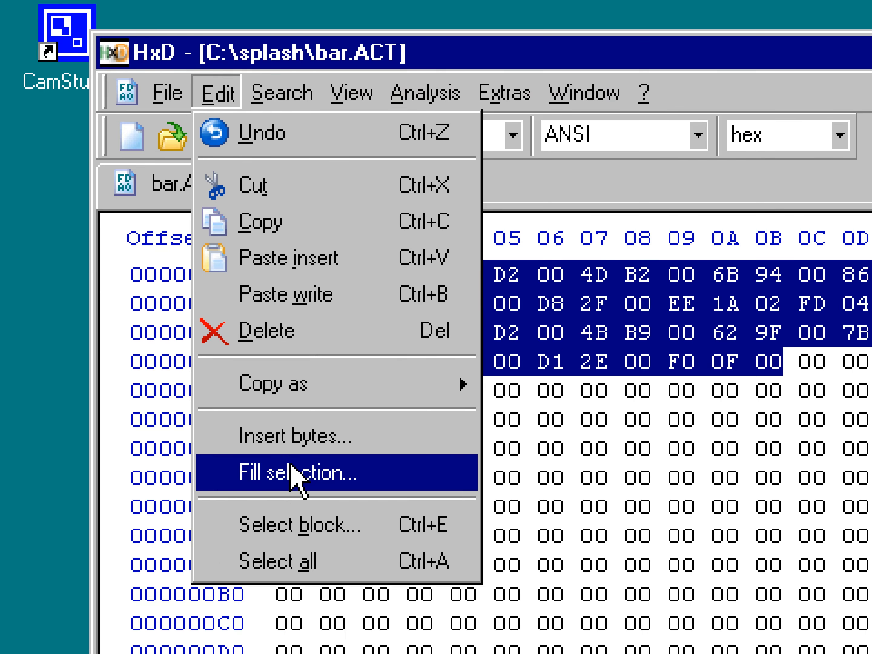
pyautogui.click(298, 472)
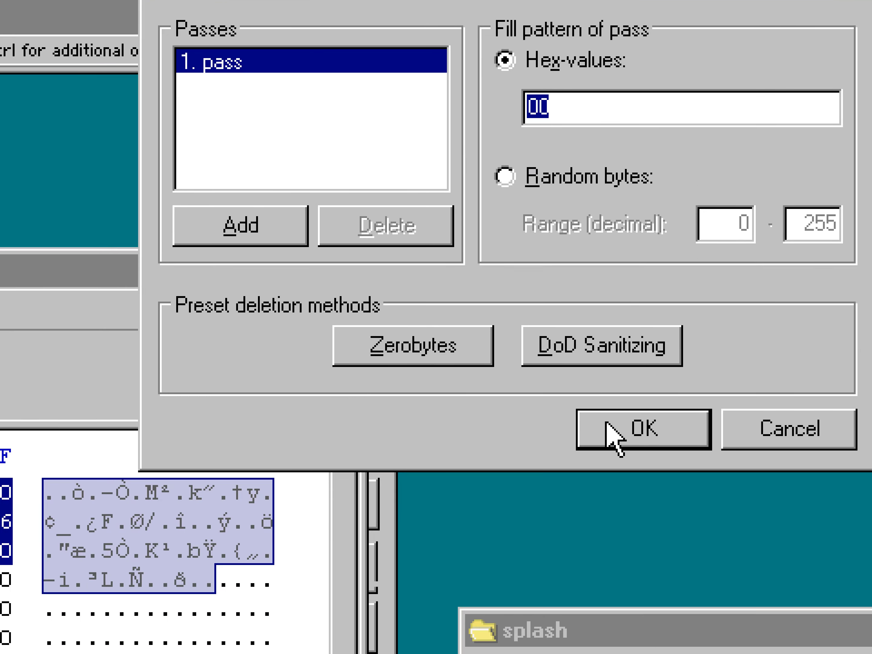
pyautogui.click(607, 422)
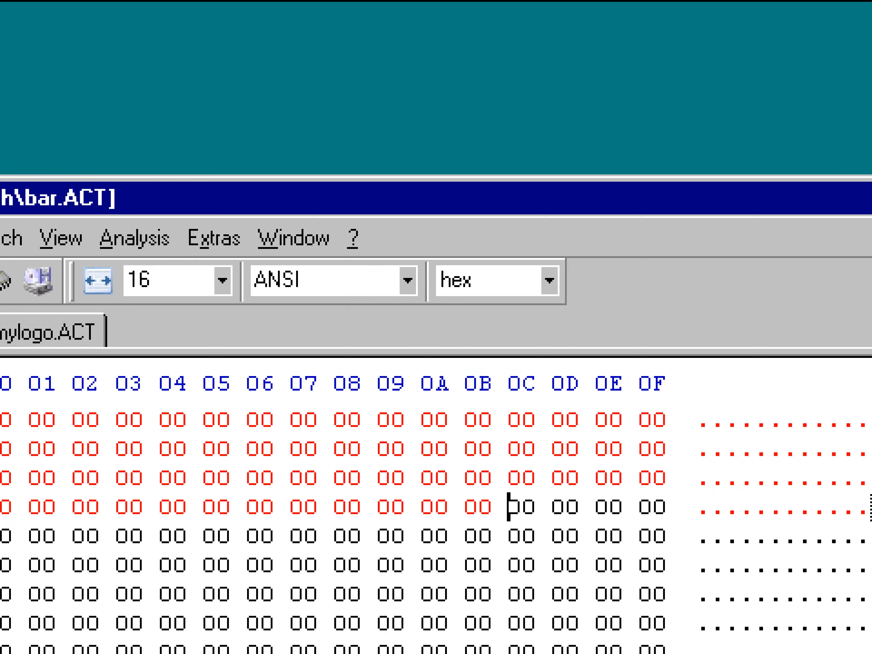
pyautogui.click(296, 338)
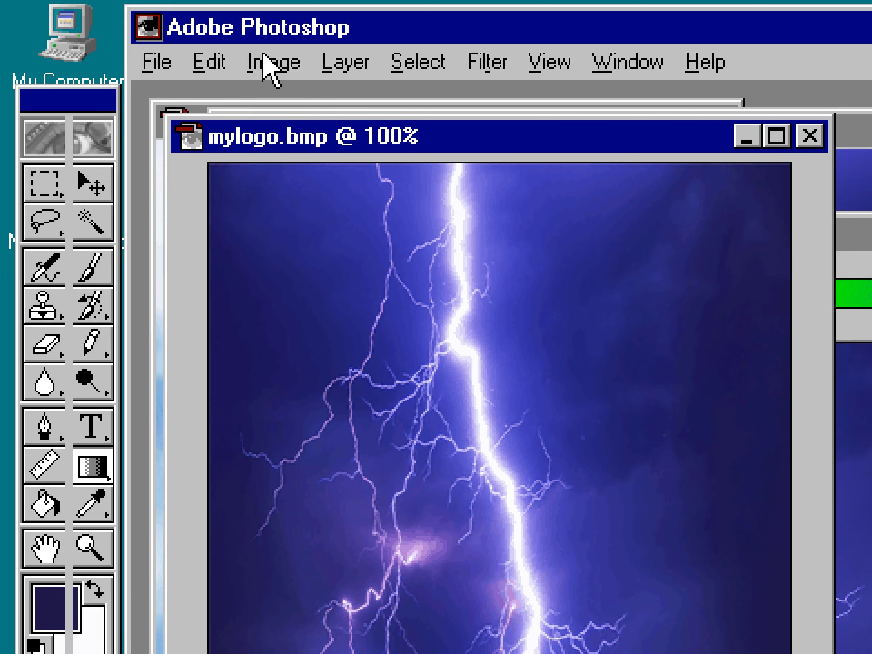
# Load mylogo.ACT as the colour table of the lightning logo image.
pyautogui.click(271, 63)
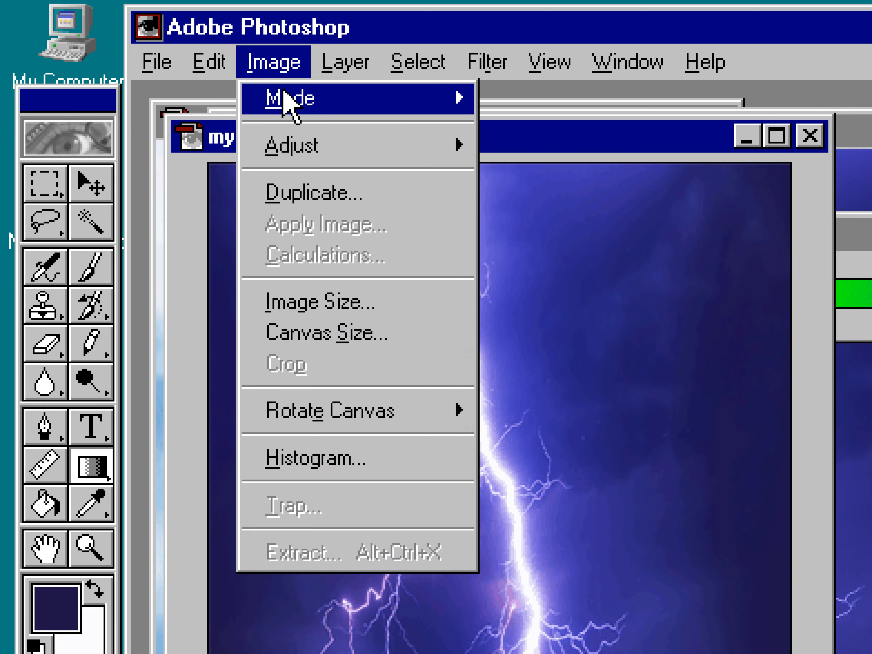
pyautogui.moveTo(288, 104)
pyautogui.click(570, 438)
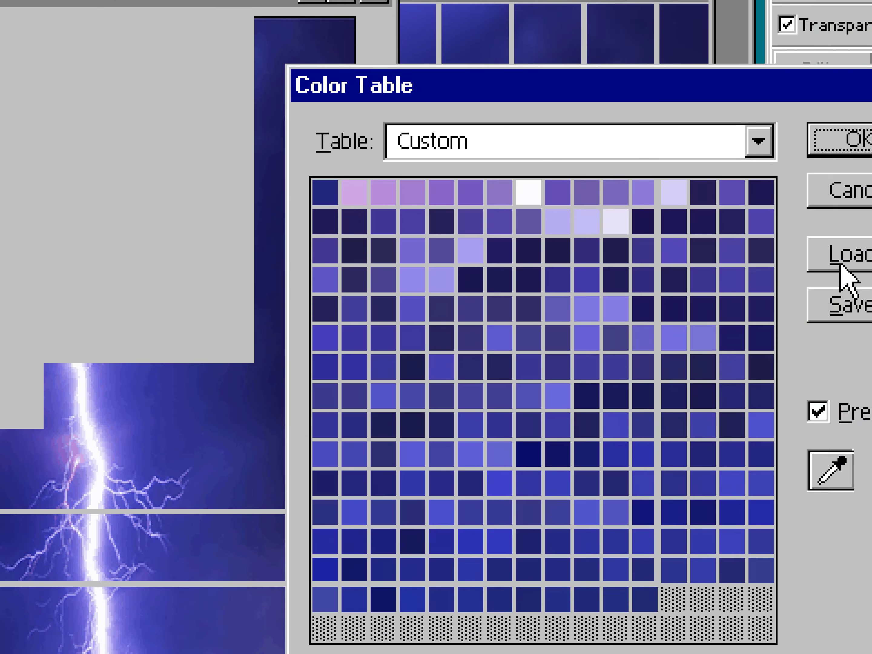
pyautogui.click(838, 213)
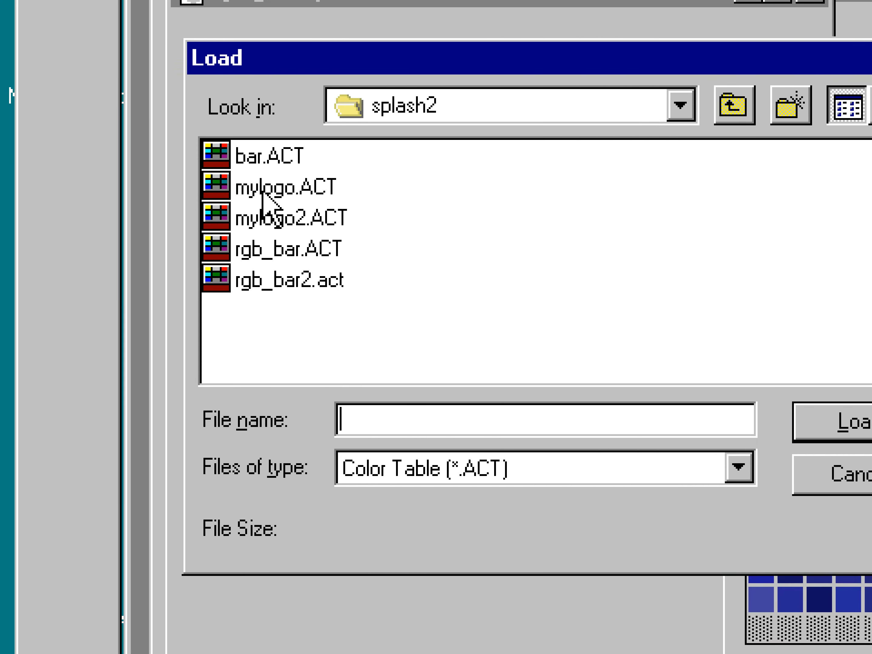
pyautogui.doubleClick(115, 189)
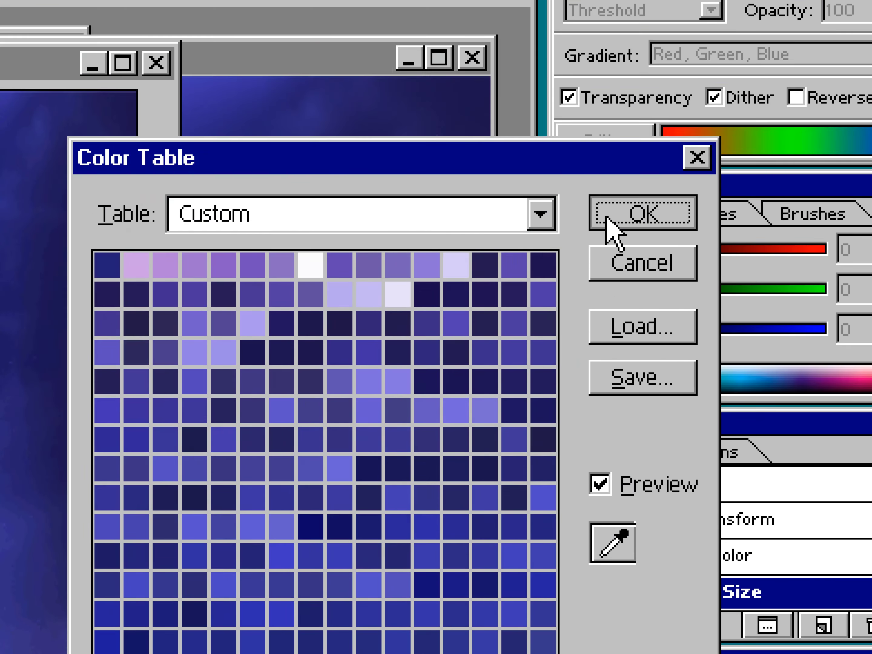
pyautogui.click(763, 6)
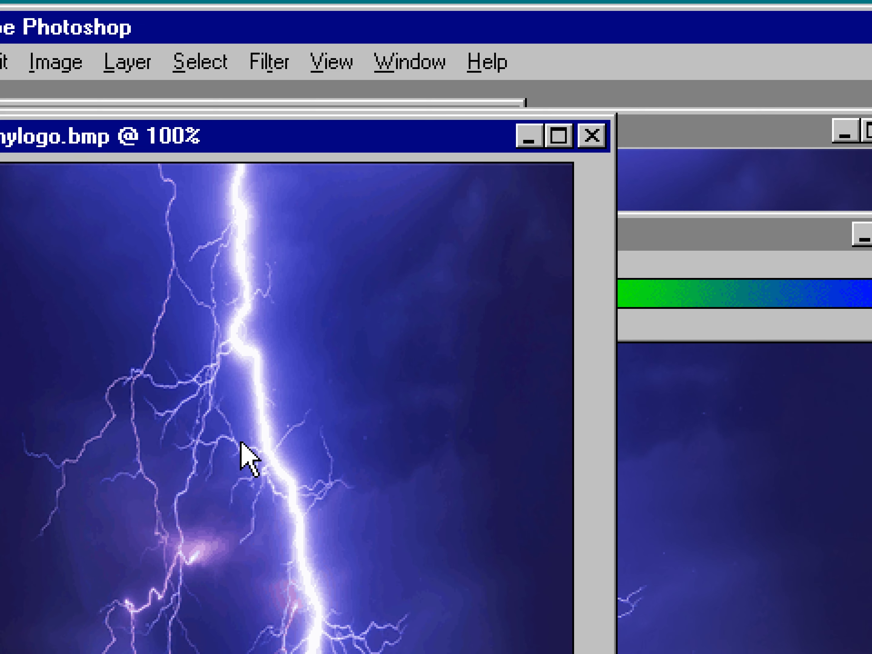
# Paste the gradient bar into the logo image and move it upward.
pyautogui.hotkey('ctrl', 'v')
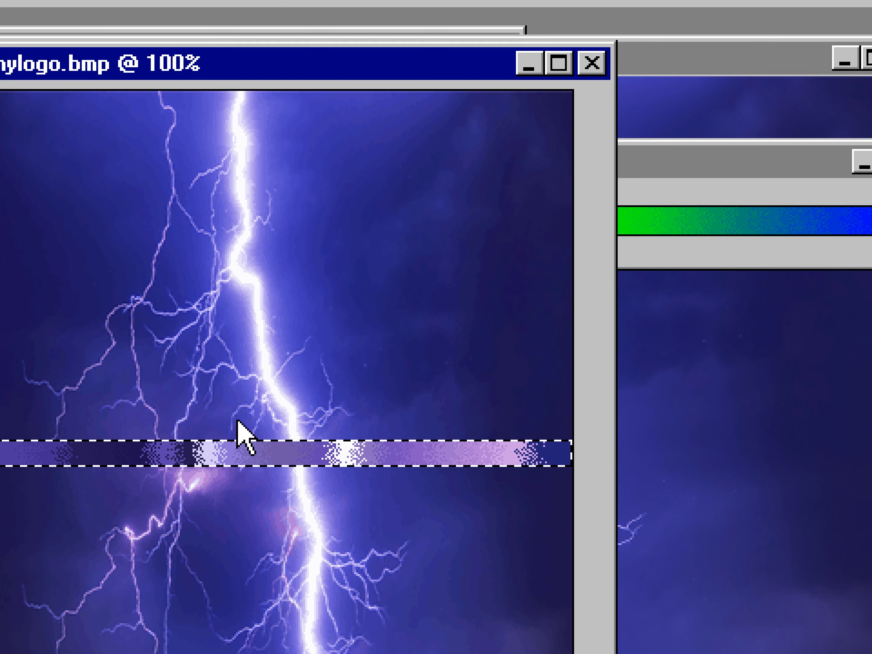
pyautogui.moveTo(236, 453); pyautogui.dragTo(284, 364)
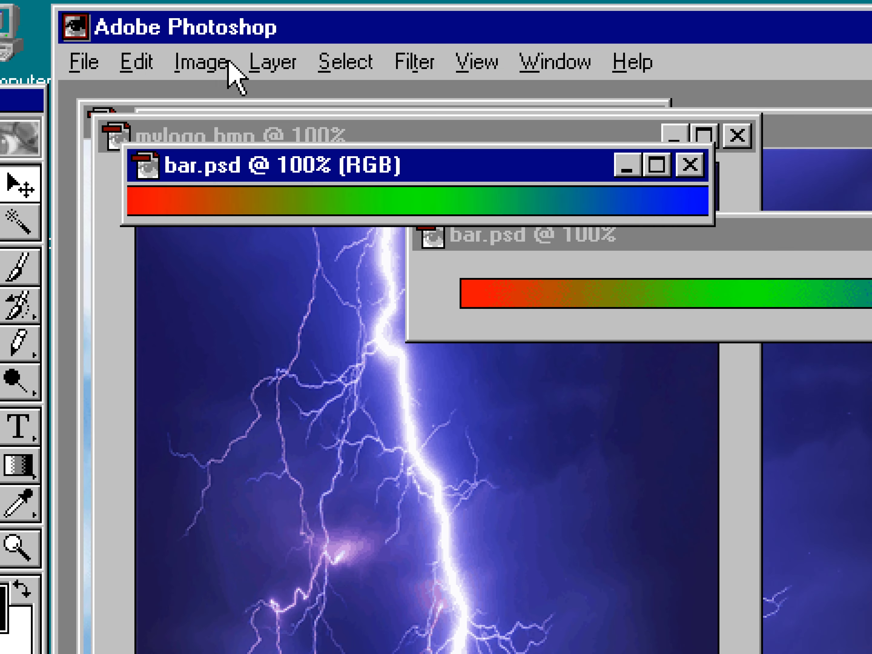
# Convert the bar image to Indexed Color with a Selective palette and custom forced colours loaded from bar.ACT.
pyautogui.click(228, 63)
pyautogui.moveTo(220, 113)
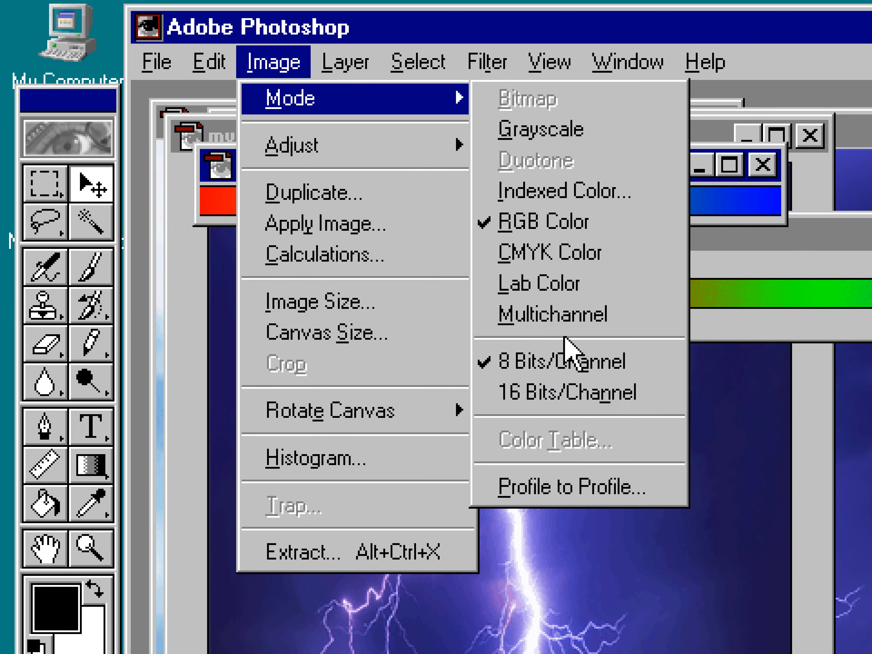
pyautogui.click(552, 192)
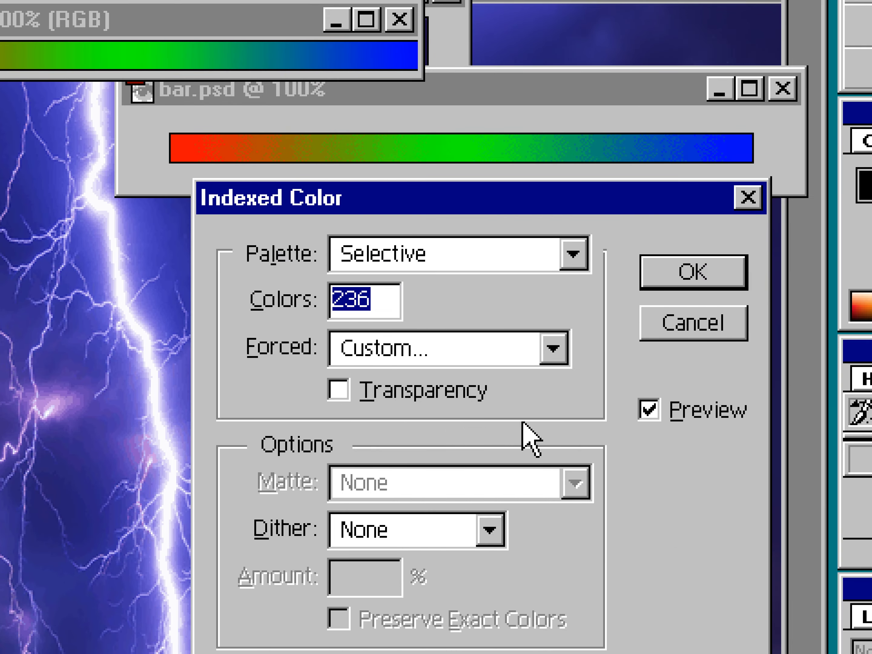
pyautogui.click(595, 421)
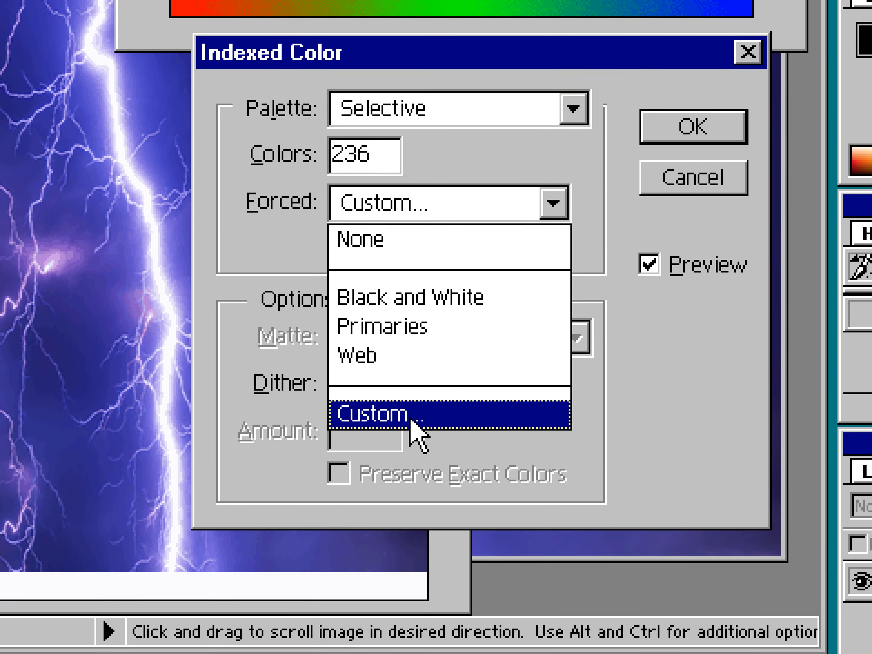
pyautogui.click(413, 562)
pyautogui.click(643, 431)
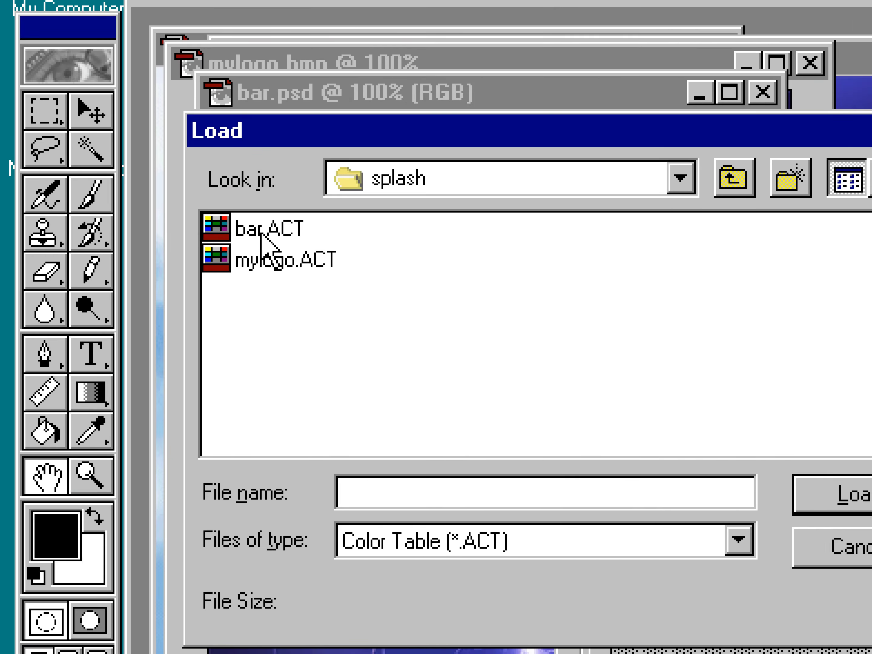
pyautogui.doubleClick(260, 235)
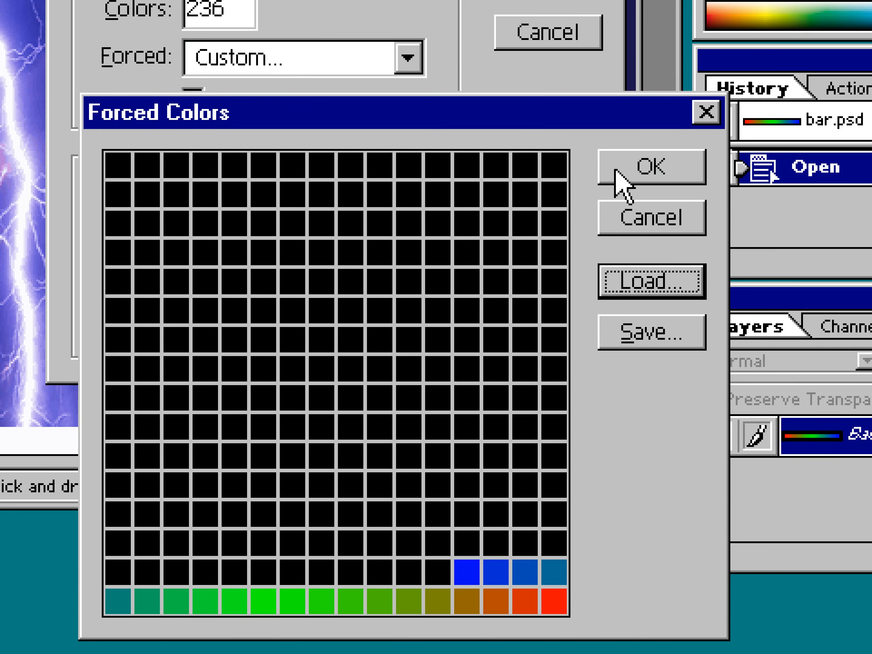
pyautogui.click(688, 24)
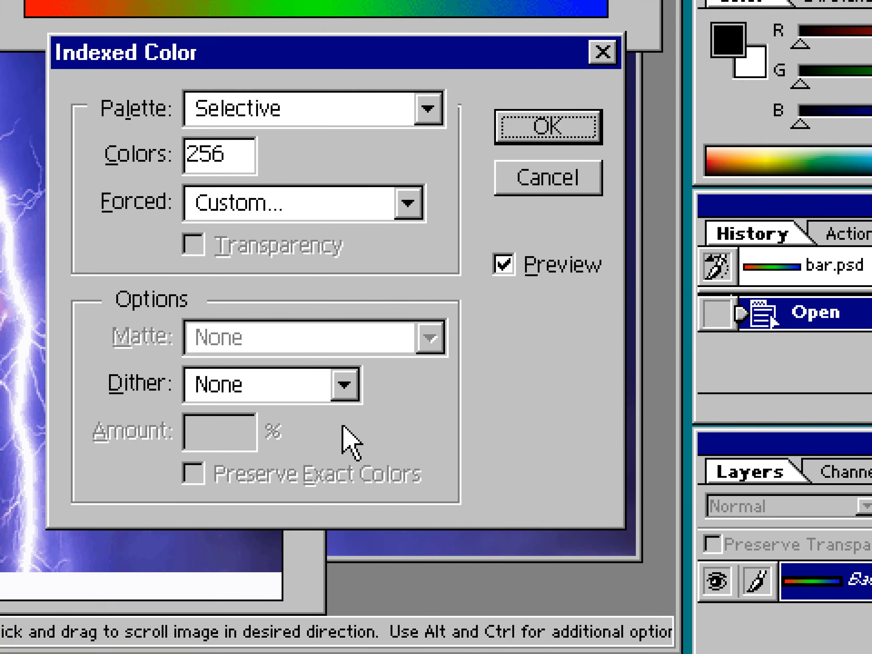
pyautogui.click(345, 457)
pyautogui.click(277, 539)
pyautogui.click(518, 129)
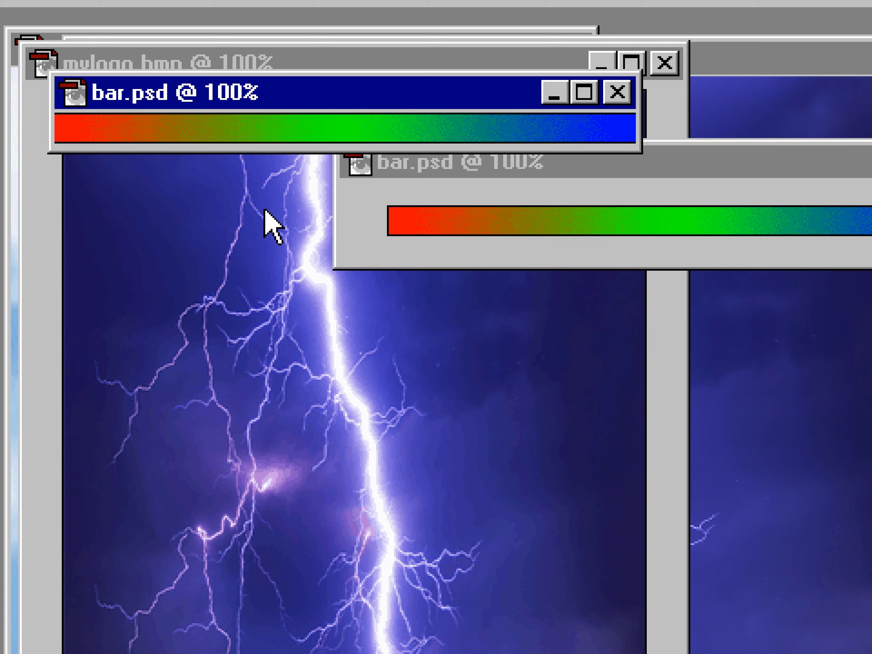
# Copy the whole gradient bar and paste it into the logo image, aligned along its bottom edge.
pyautogui.hotkey('ctrl', 'a')
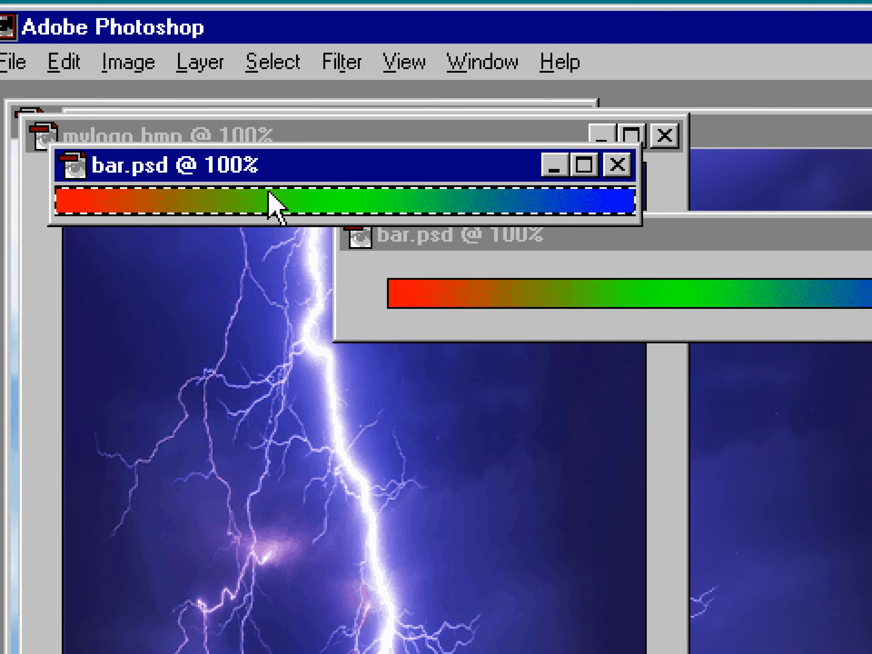
pyautogui.click(237, 136)
pyautogui.hotkey('ctrl', 'v')
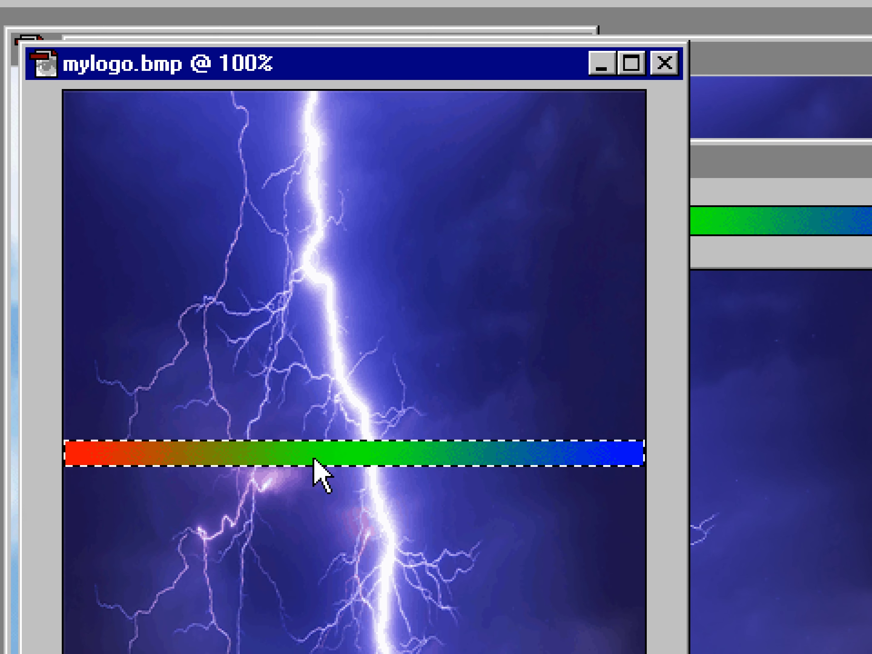
pyautogui.moveTo(314, 459)
pyautogui.mouseDown()
pyautogui.moveTo(315, 423)
pyautogui.moveTo(318, 482)
pyautogui.moveTo(318, 433)
pyautogui.moveTo(315, 446)
pyautogui.mouseUp()
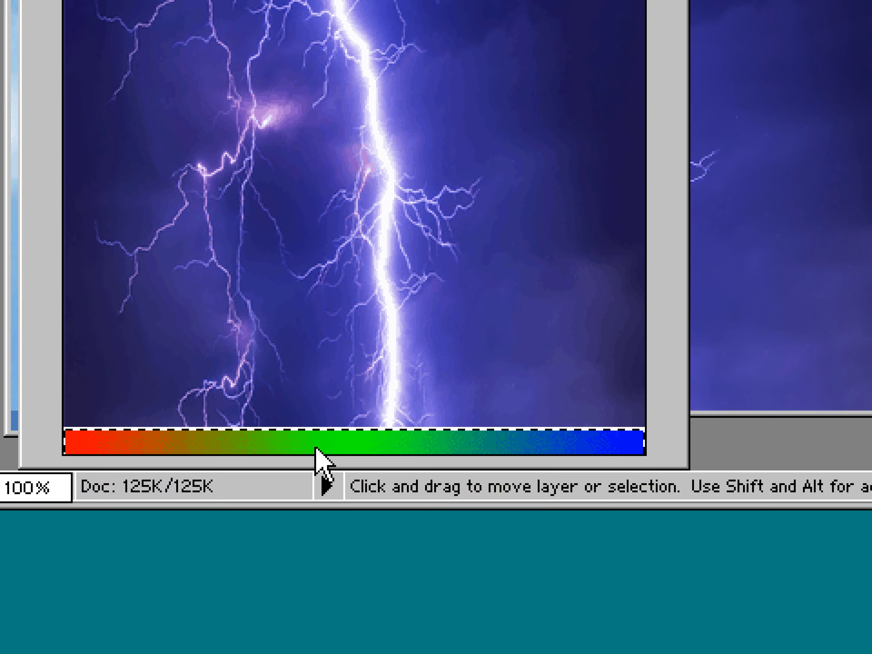
pyautogui.press('shift')
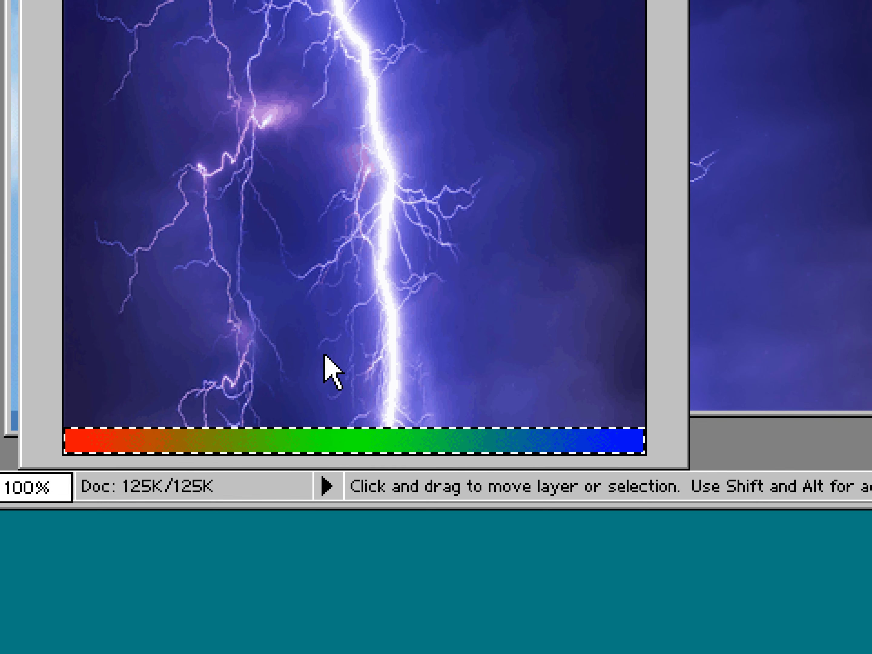
# Deselect the pasted gradient bar and save the logo image.
pyautogui.hotkey('ctrl', 'd')
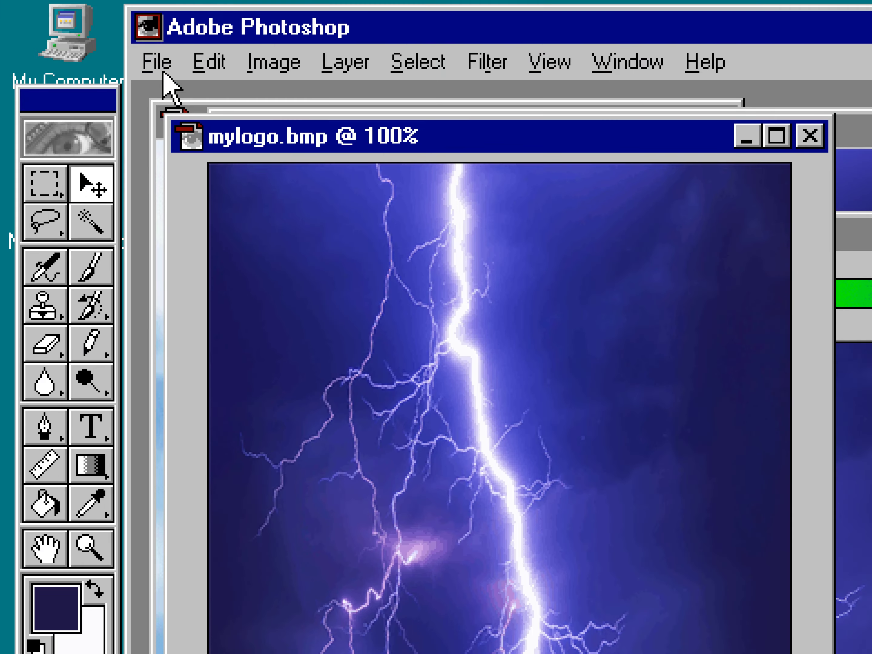
pyautogui.click(162, 71)
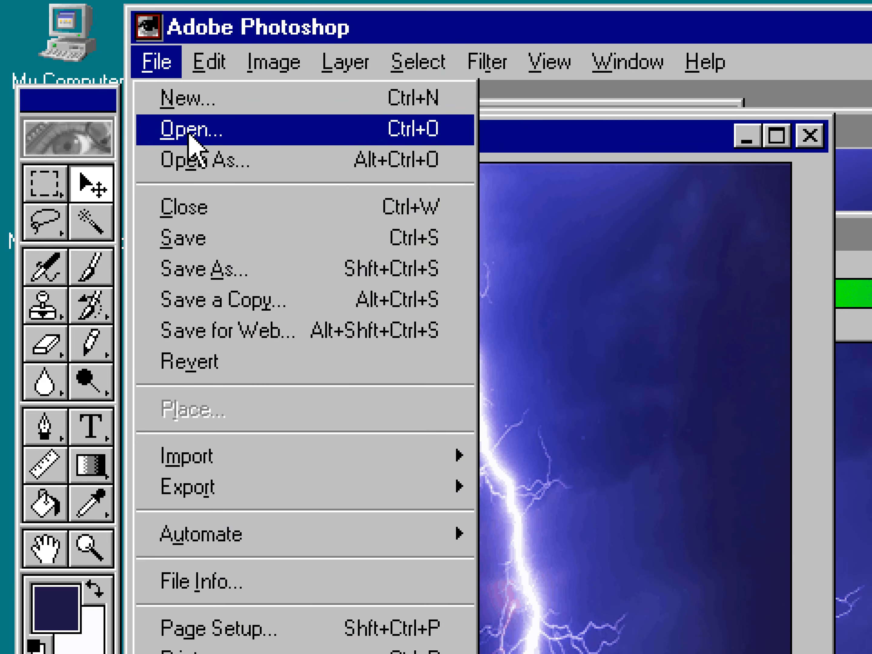
pyautogui.click(232, 238)
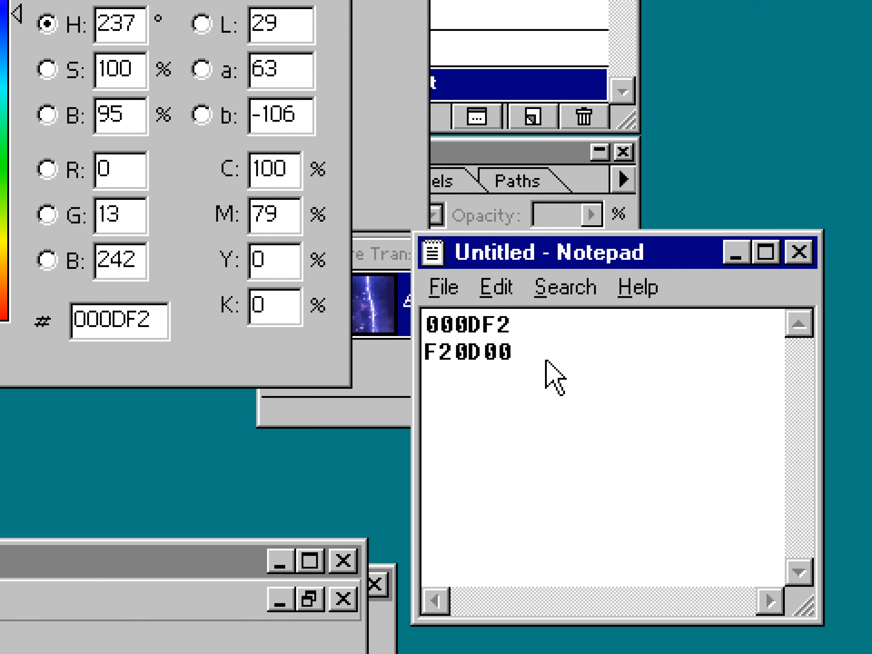
# Remove the 000CF3 and F30C00 lines from the Notepad colour notes.
pyautogui.moveTo(539, 370); pyautogui.dragTo(384, 350)
pyautogui.click(564, 369)
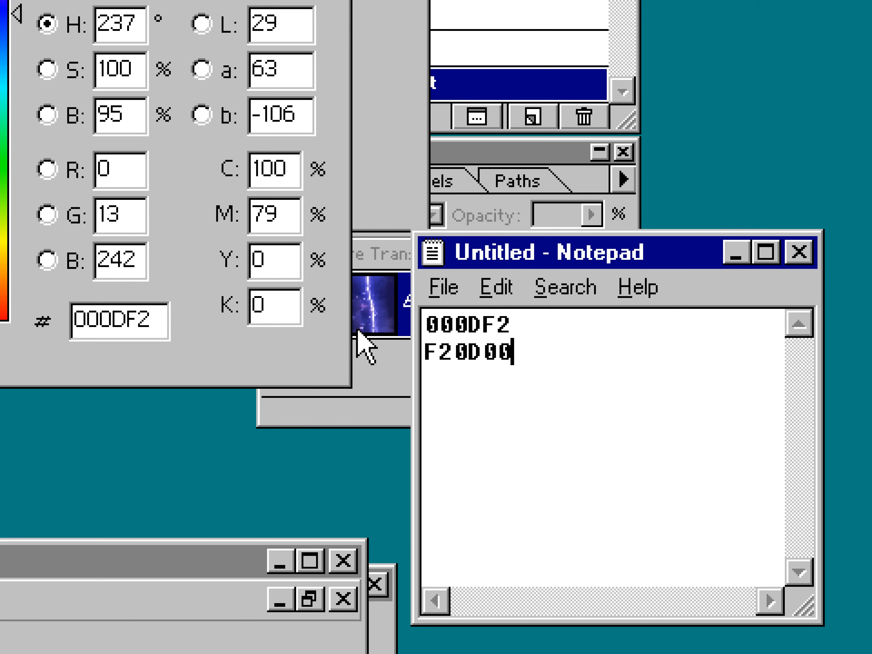
pyautogui.moveTo(522, 329); pyautogui.dragTo(397, 327)
pyautogui.click(530, 370)
pyautogui.moveTo(529, 370); pyautogui.dragTo(402, 370)
pyautogui.click(623, 403)
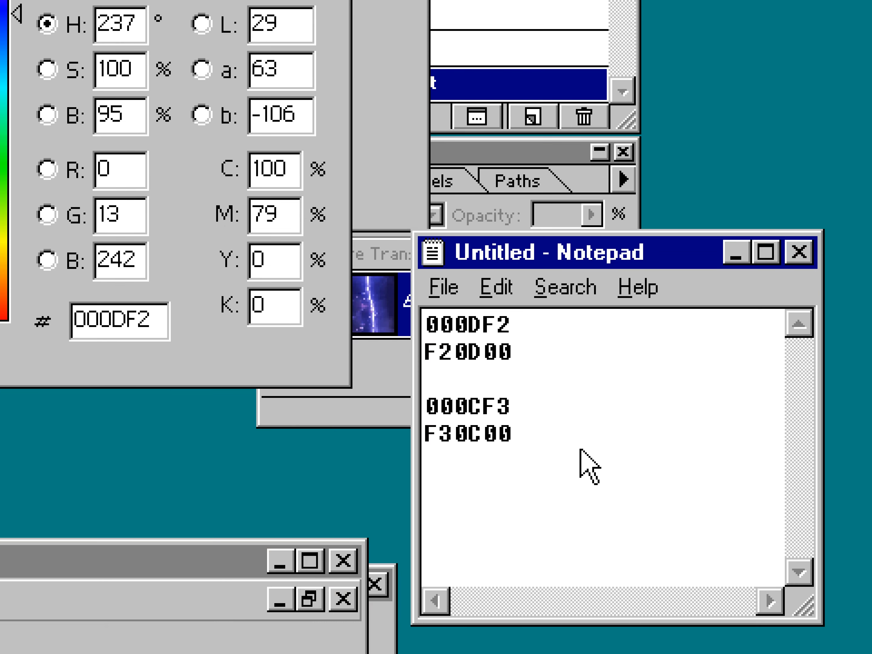
pyautogui.moveTo(584, 536); pyautogui.dragTo(406, 455)
pyautogui.press('Delete')
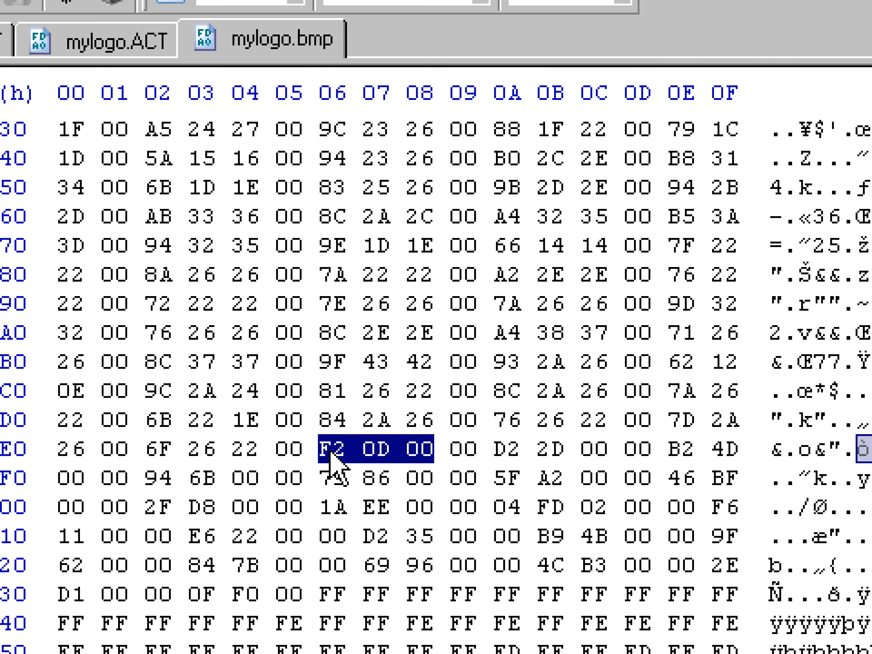
# Open the Color Table of the indexed gradient bar image.
pyautogui.click(330, 450)
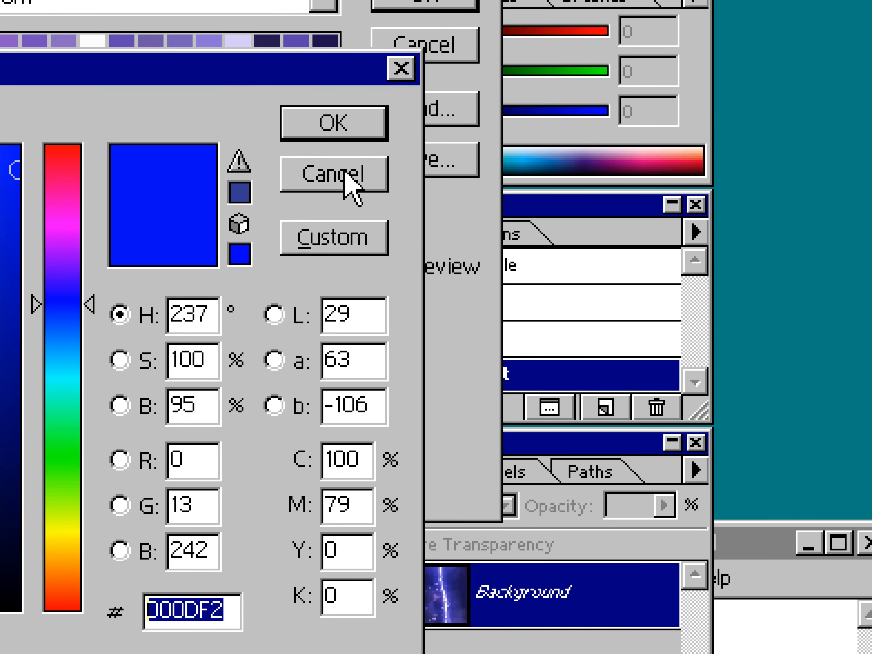
pyautogui.click(344, 174)
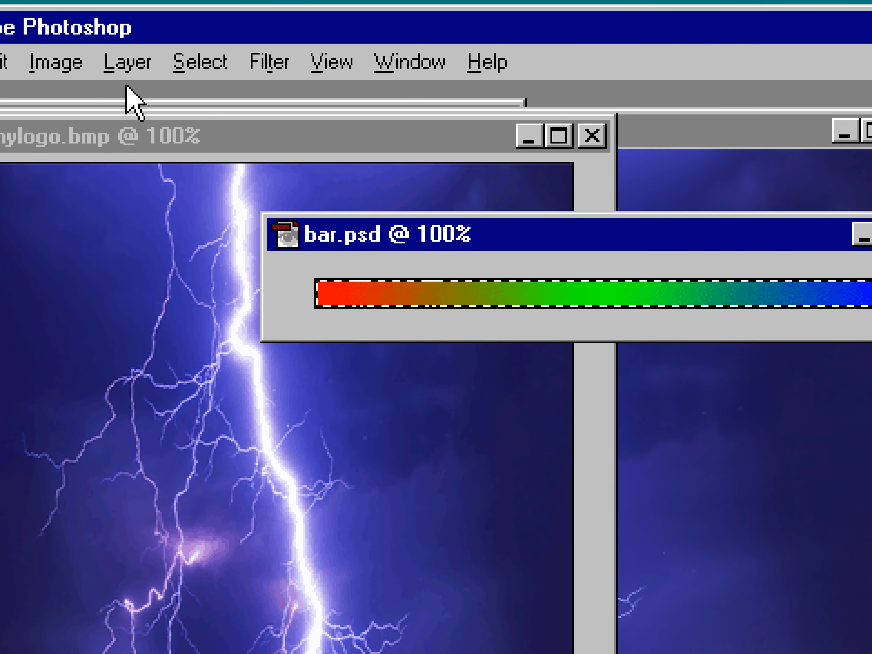
pyautogui.click(274, 62)
pyautogui.moveTo(316, 104)
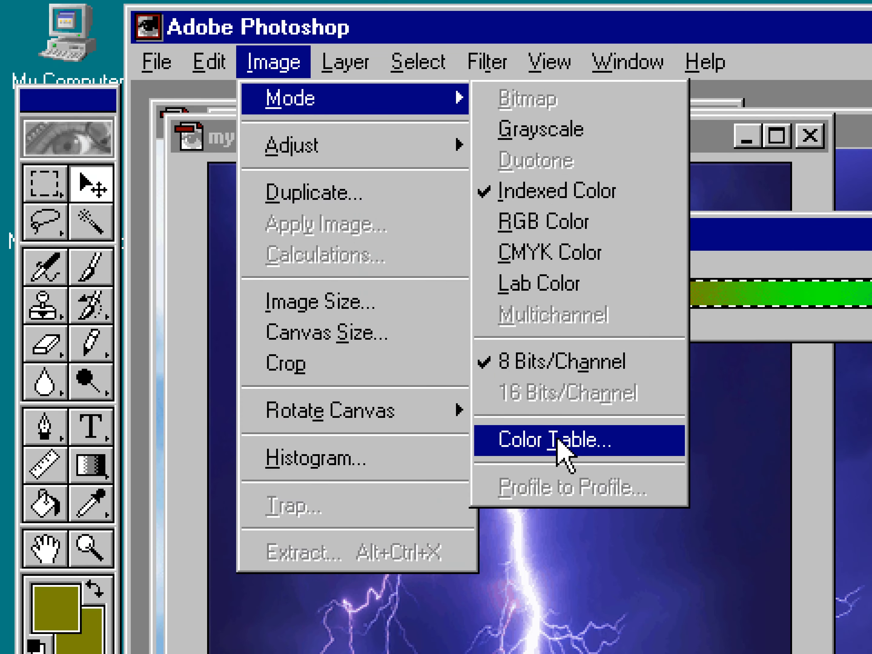
pyautogui.click(562, 445)
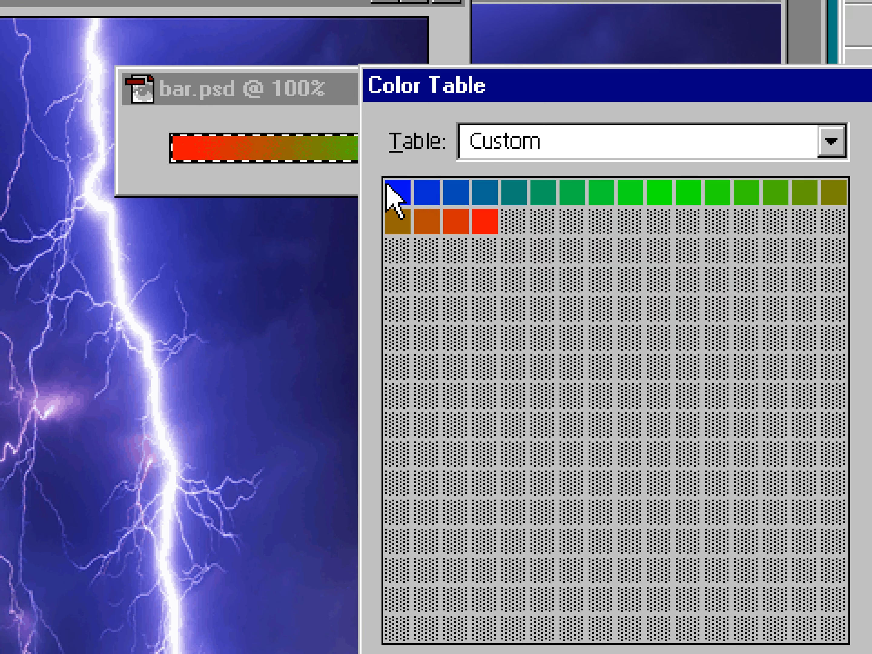
# Select the range of bar swatches for a new gradient and pick 8716D5 as its first colour.
pyautogui.moveTo(394, 188); pyautogui.dragTo(569, 190)
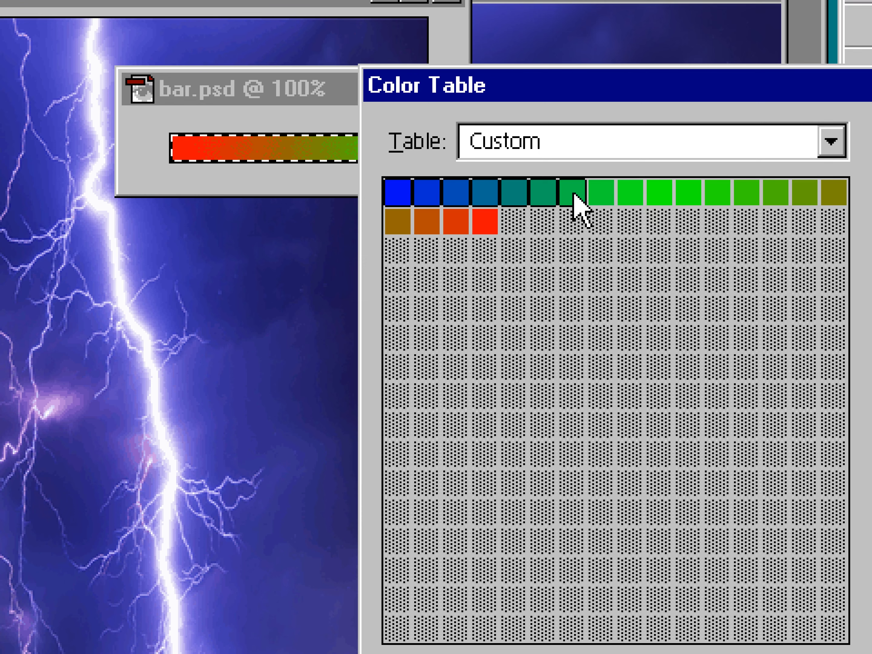
pyautogui.moveTo(578, 194); pyautogui.dragTo(652, 190)
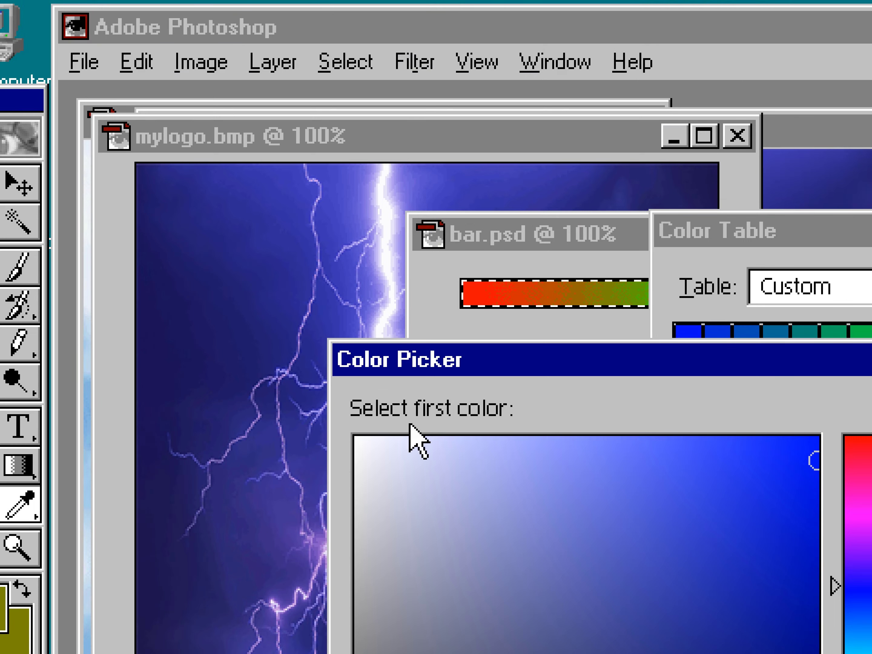
pyautogui.click(784, 511)
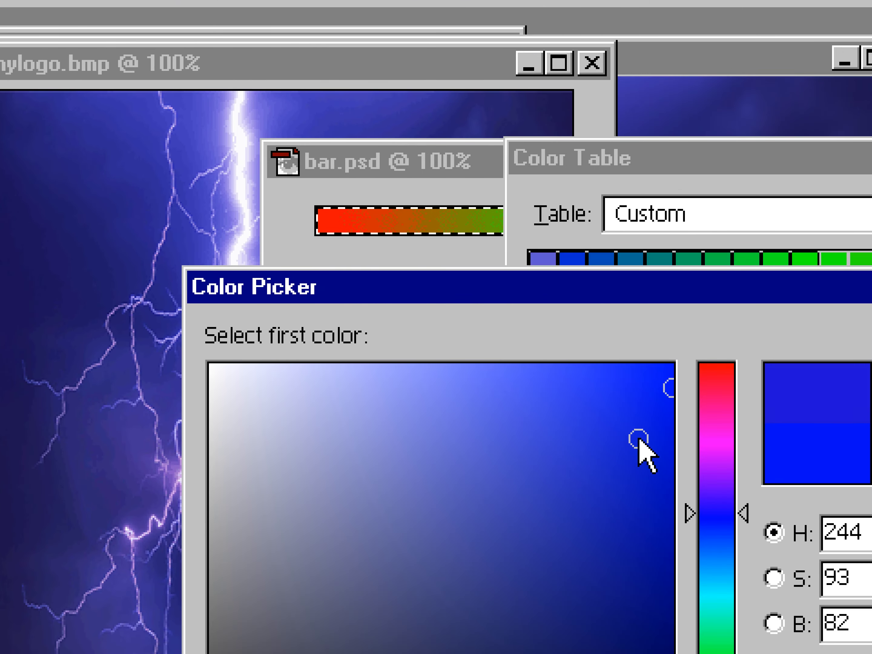
pyautogui.click(624, 440)
pyautogui.moveTo(715, 456); pyautogui.dragTo(714, 473)
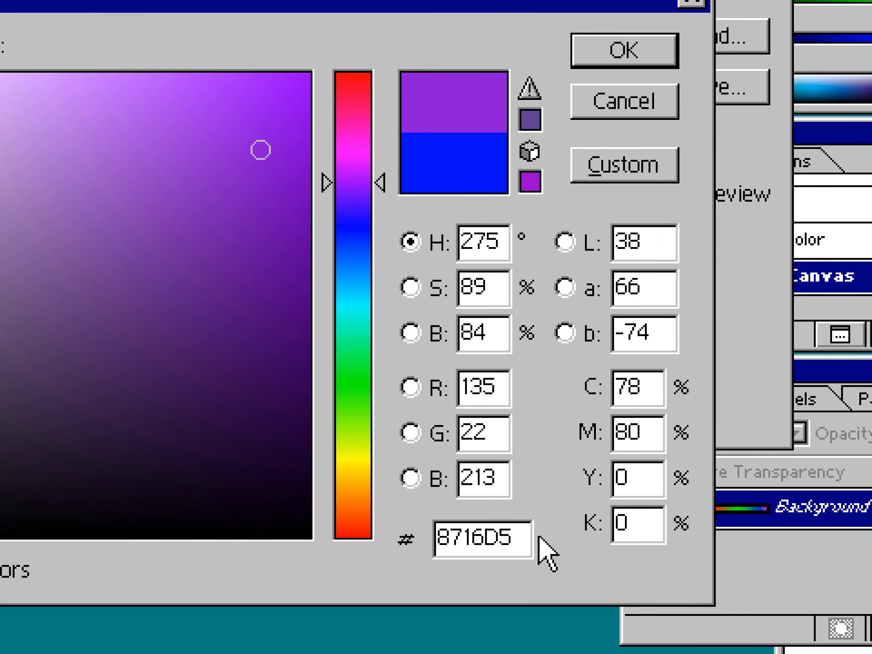
# Copy the 8716D5 hex value into the Notepad colour notes.
pyautogui.moveTo(511, 537); pyautogui.dragTo(438, 535)
pyautogui.hotkey('ctrl', 'c')
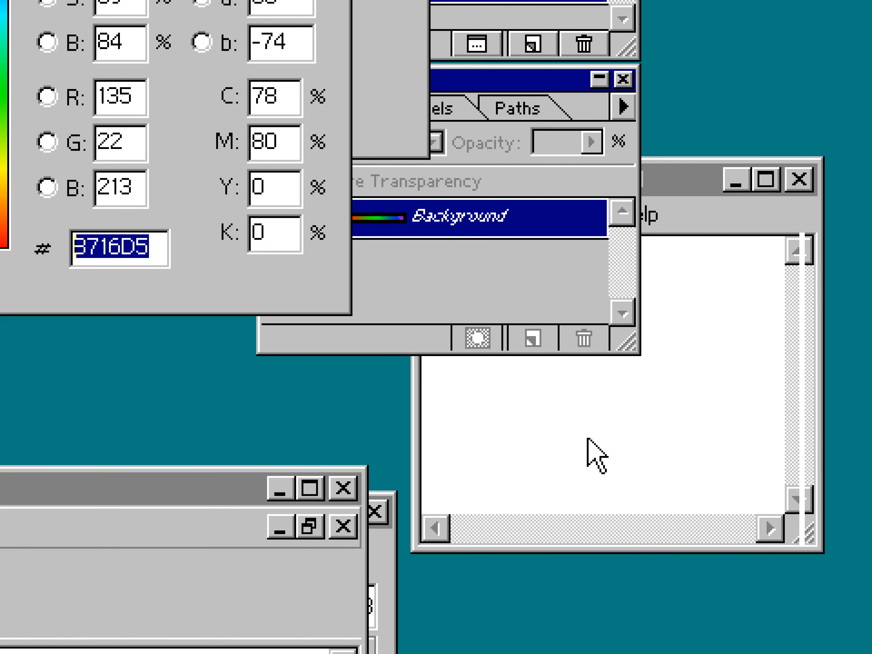
pyautogui.click(593, 452)
pyautogui.press('Return')
pyautogui.hotkey('ctrl', 'v')
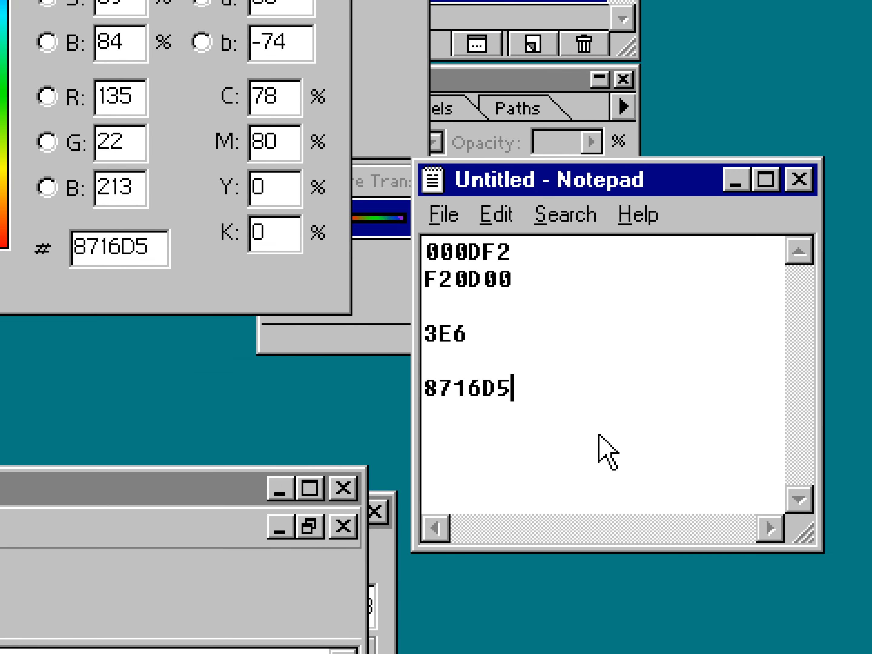
pyautogui.press('Return')
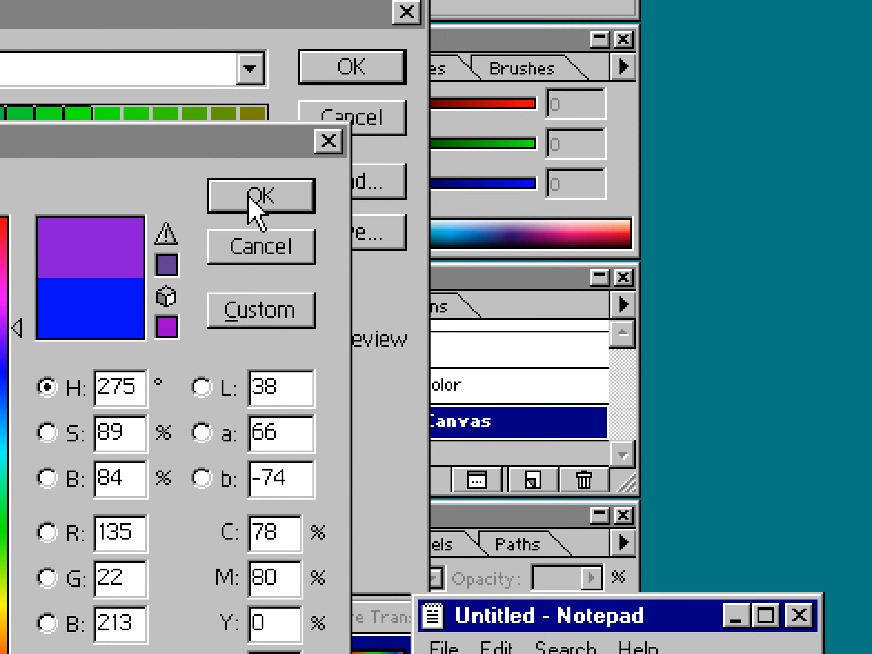
# Confirm the first colour and pick a light purple, D8C1E7, as the last gradient colour.
pyautogui.click(249, 202)
pyautogui.click(246, 202)
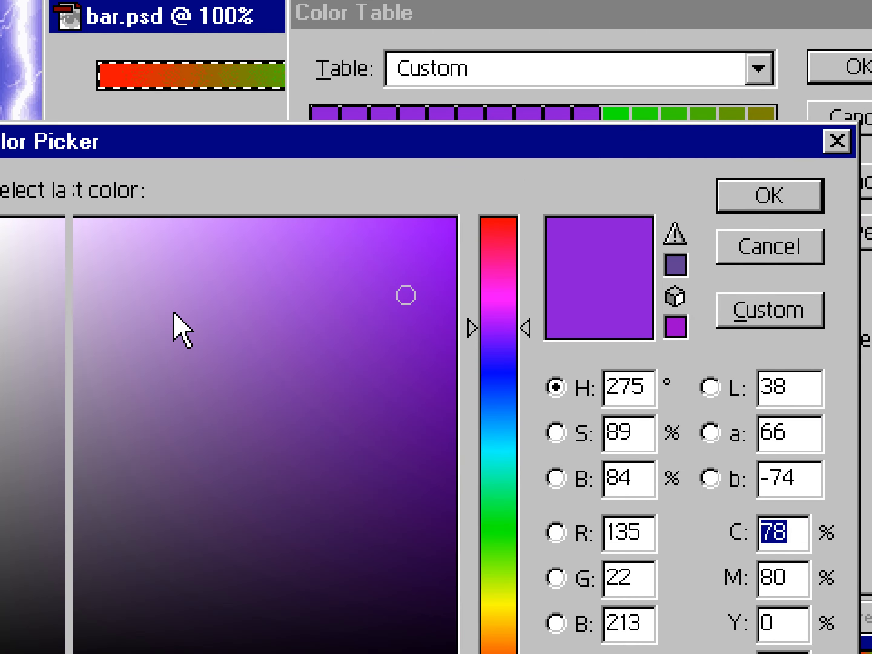
pyautogui.click(273, 308)
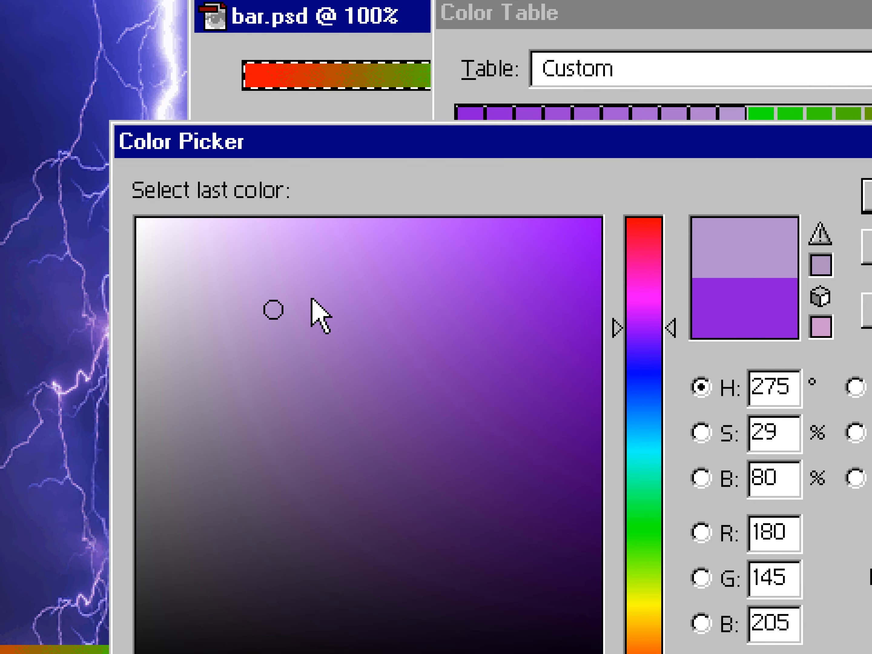
pyautogui.click(213, 262)
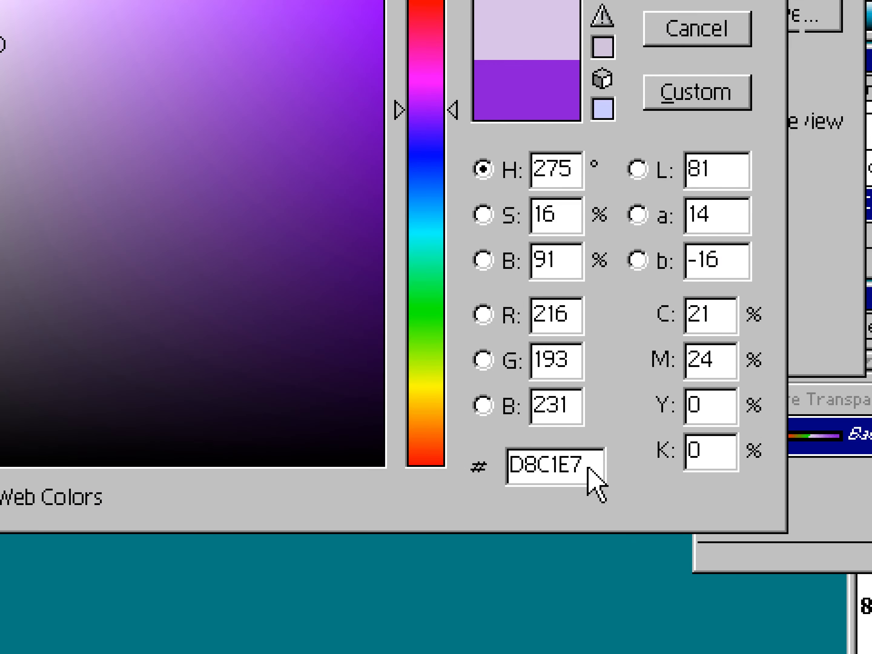
# Copy the D8C1E7 hex value into the Notepad colour notes.
pyautogui.moveTo(871, 653); pyautogui.dragTo(773, 653)
pyautogui.hotkey('ctrl', 'c')
pyautogui.click(746, 487)
pyautogui.hotkey('ctrl', 'v')
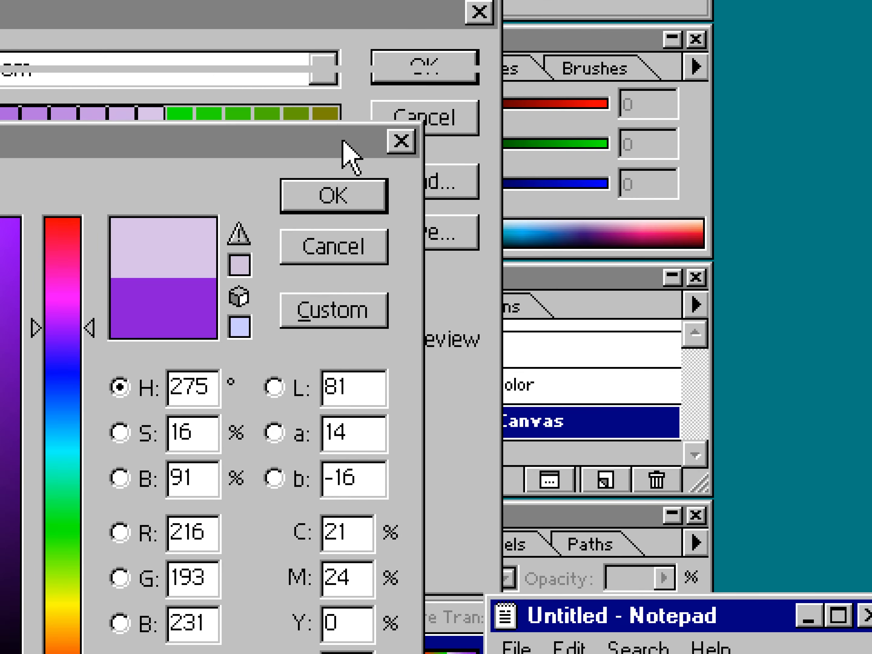
# Apply the purple gradient colour table and save the bar image as bar2.bmp.
pyautogui.click(334, 196)
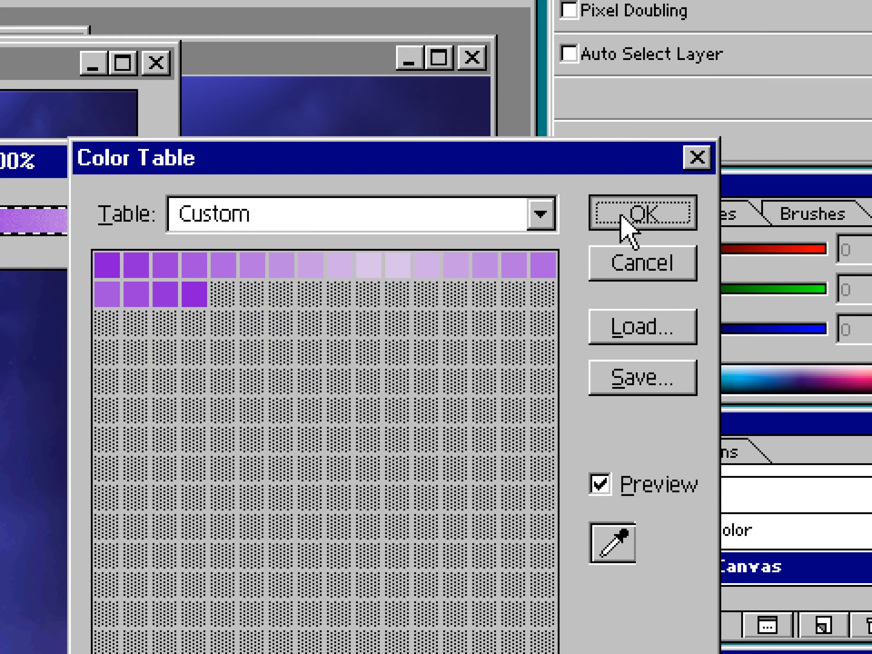
pyautogui.click(477, 150)
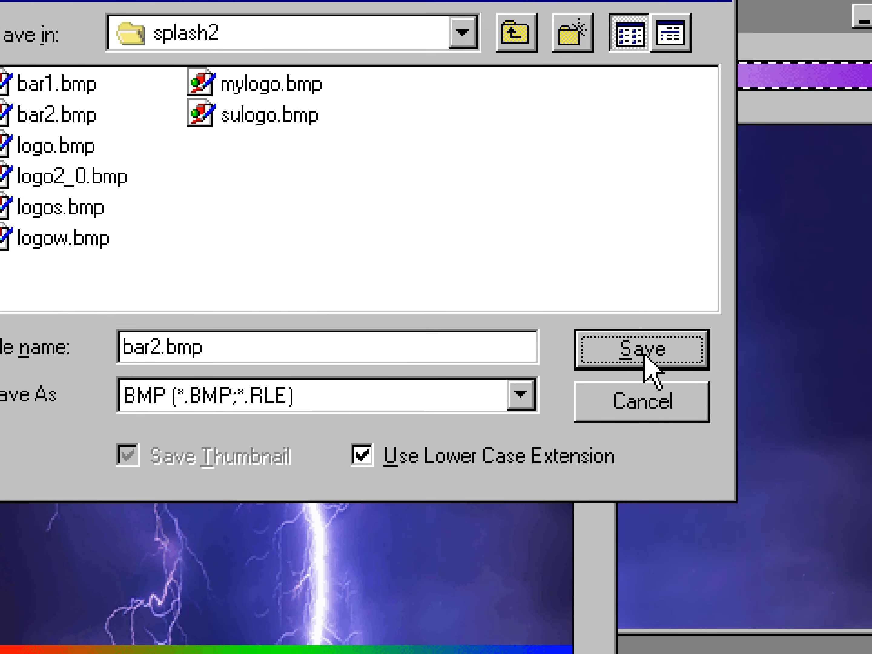
pyautogui.click(759, 349)
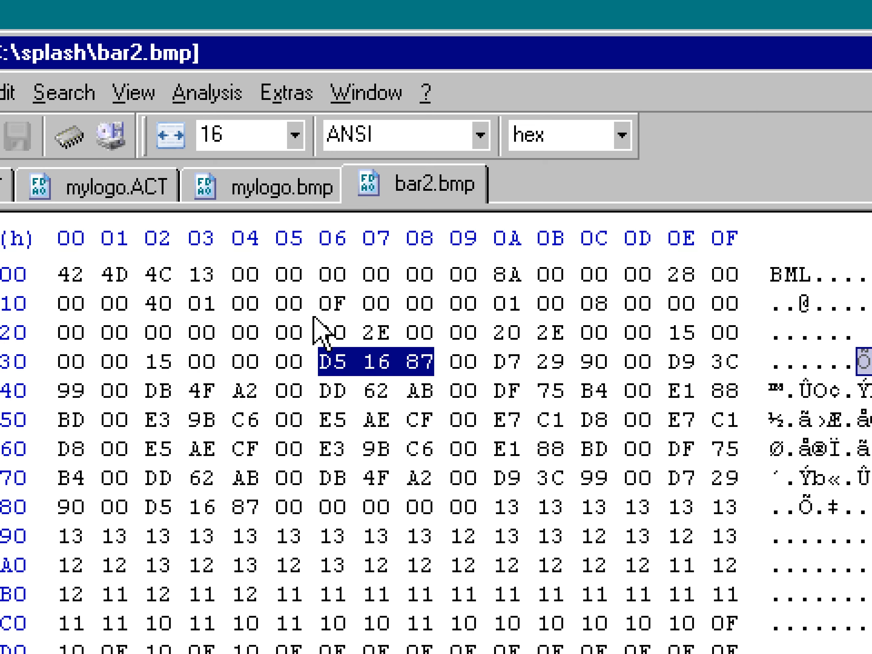
# Select the colour palette bytes of bar2.bmp in the hex editor and switch to mylogo.bmp.
pyautogui.click(323, 368)
pyautogui.moveTo(325, 374); pyautogui.dragTo(264, 498)
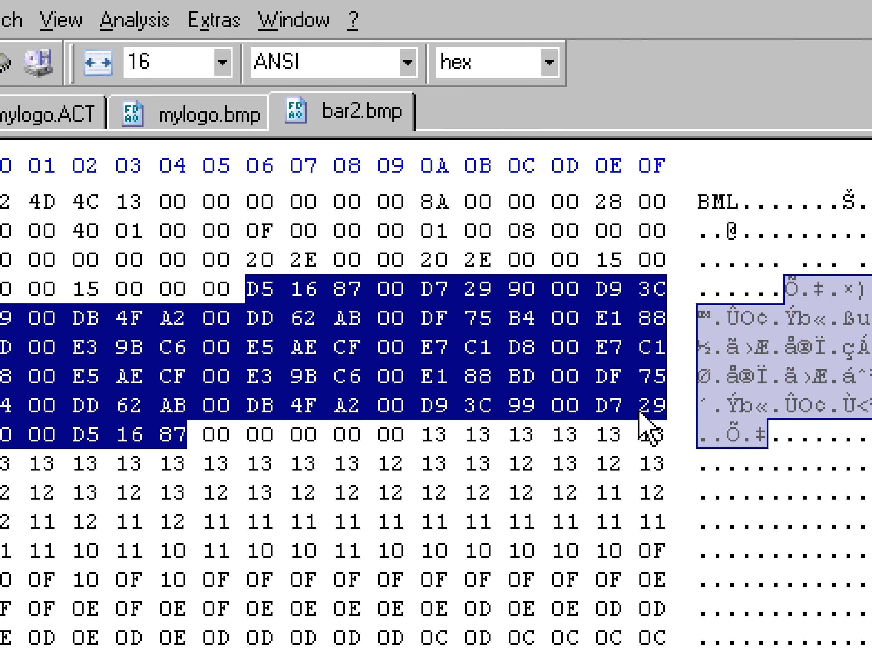
pyautogui.click(256, 118)
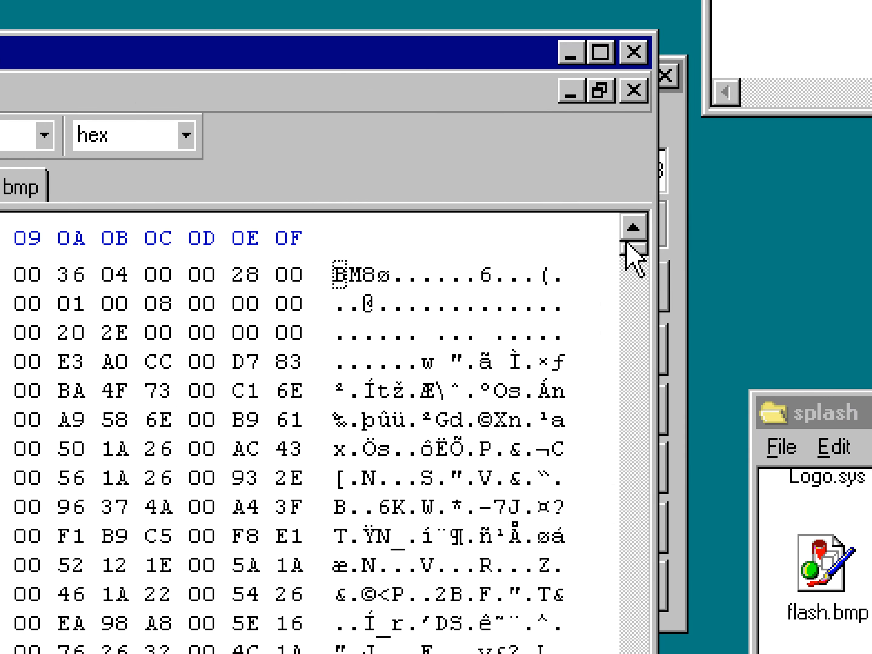
# Go to offset 3E in mylogo.bmp to place the bar's palette entries there.
pyautogui.moveTo(625, 252)
pyautogui.mouseDown()
pyautogui.moveTo(622, 295)
pyautogui.moveTo(619, 249)
pyautogui.moveTo(612, 263)
pyautogui.mouseUp()
pyautogui.scroll(2, 32, 440)
pyautogui.scroll(4, 253, 448)
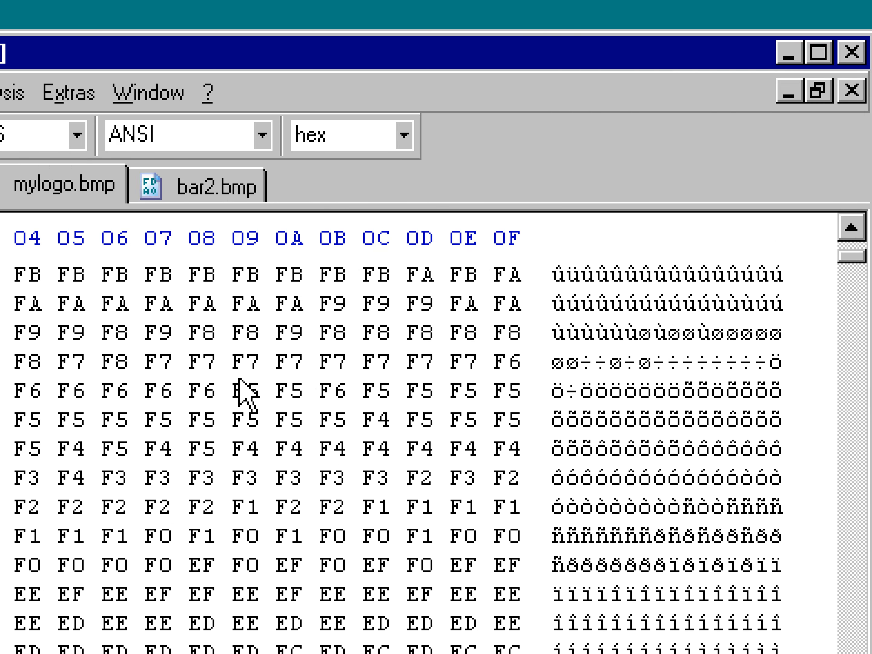
pyautogui.scroll(5, 246, 394)
pyautogui.hotkey('ctrl', 'g')
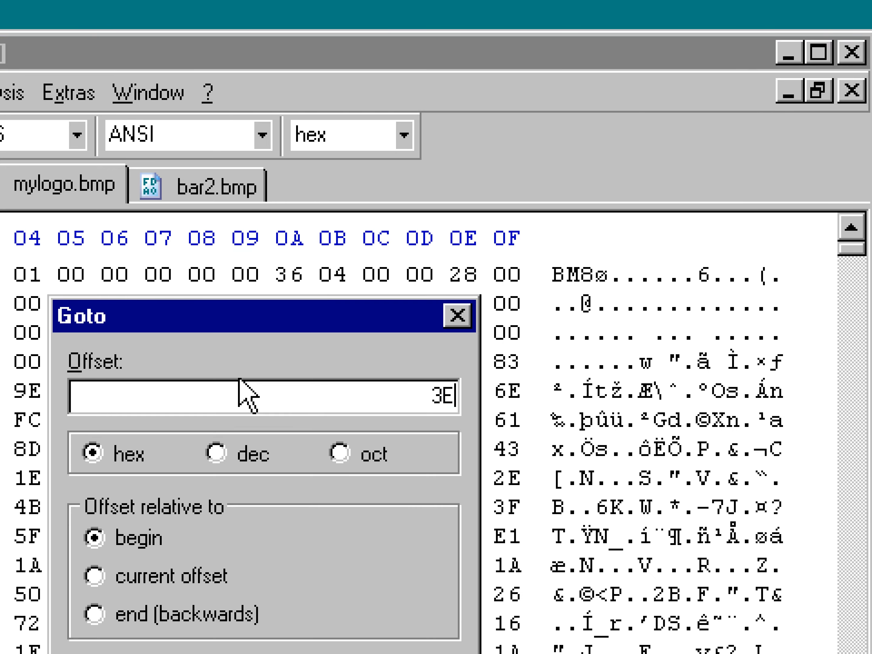
pyautogui.press('Return')
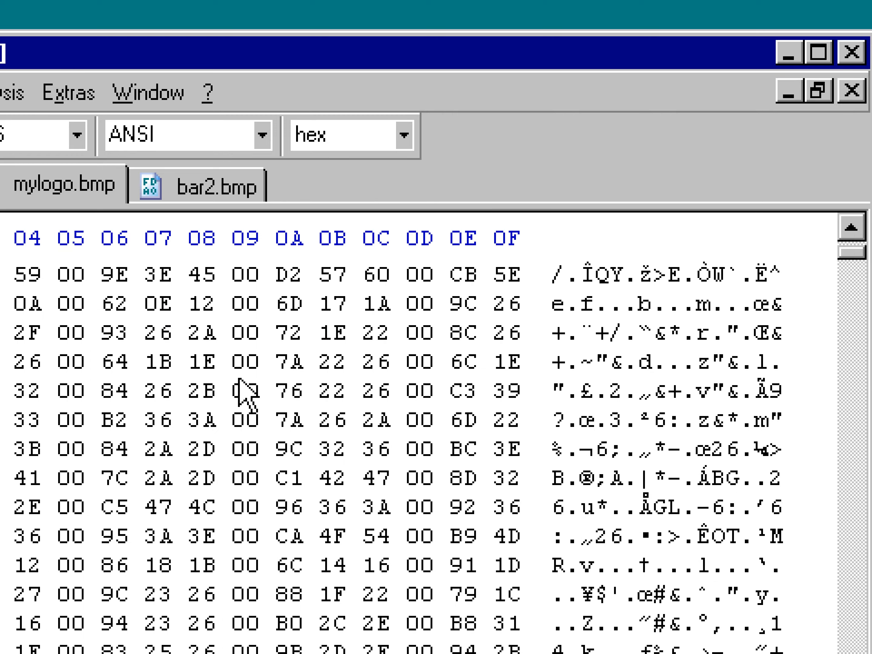
pyautogui.scroll(-2, 246, 394)
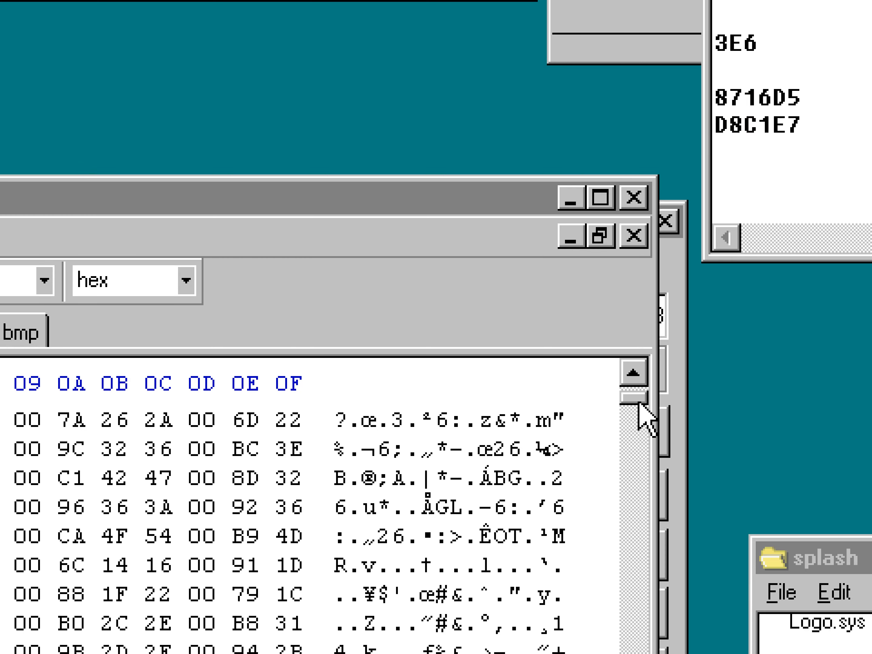
# Calculate 256 minus 20 in the Calculator and convert the result to hex.
pyautogui.moveTo(638, 401); pyautogui.dragTo(638, 388)
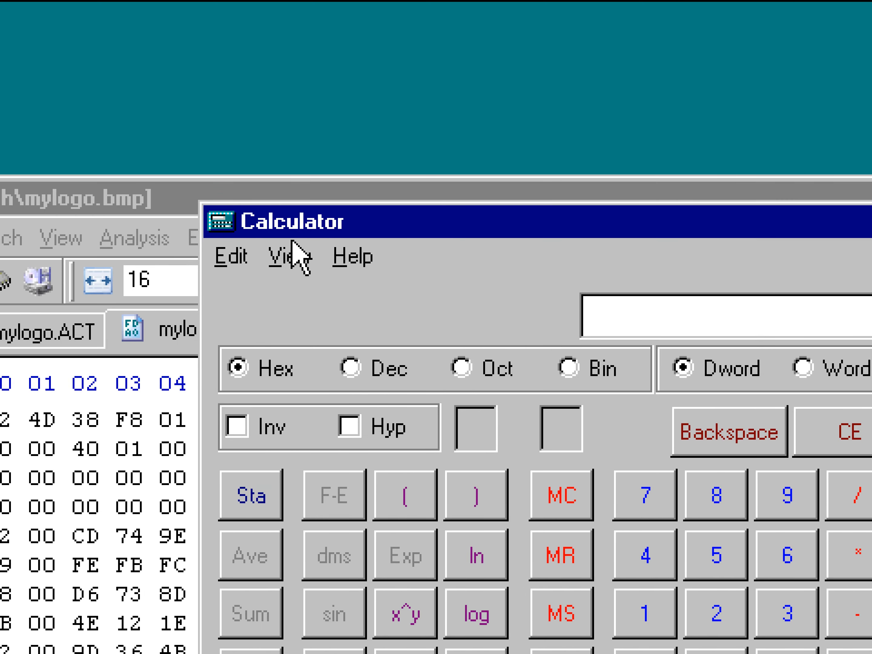
pyautogui.moveTo(281, 231); pyautogui.dragTo(171, 59)
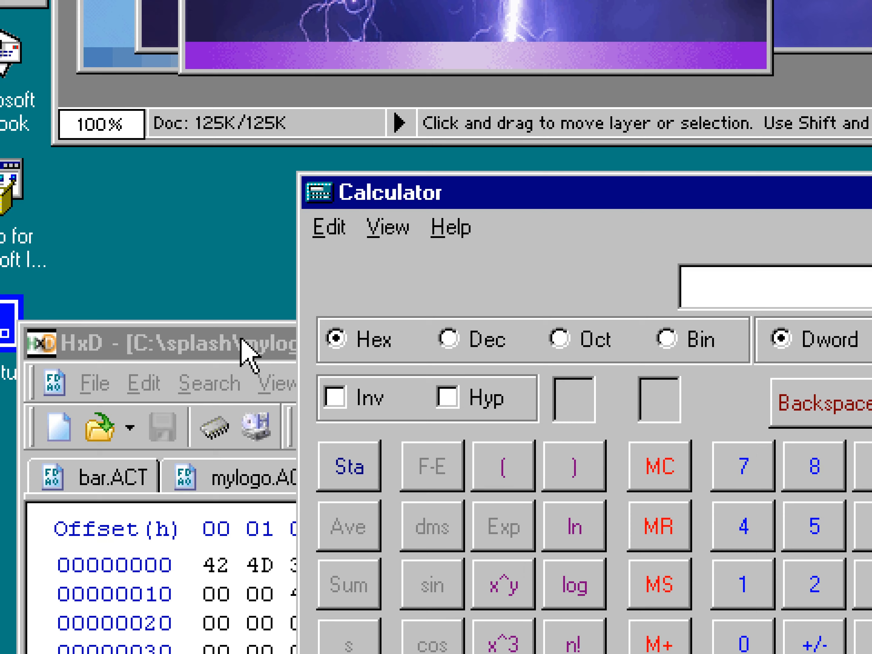
pyautogui.click(96, 338)
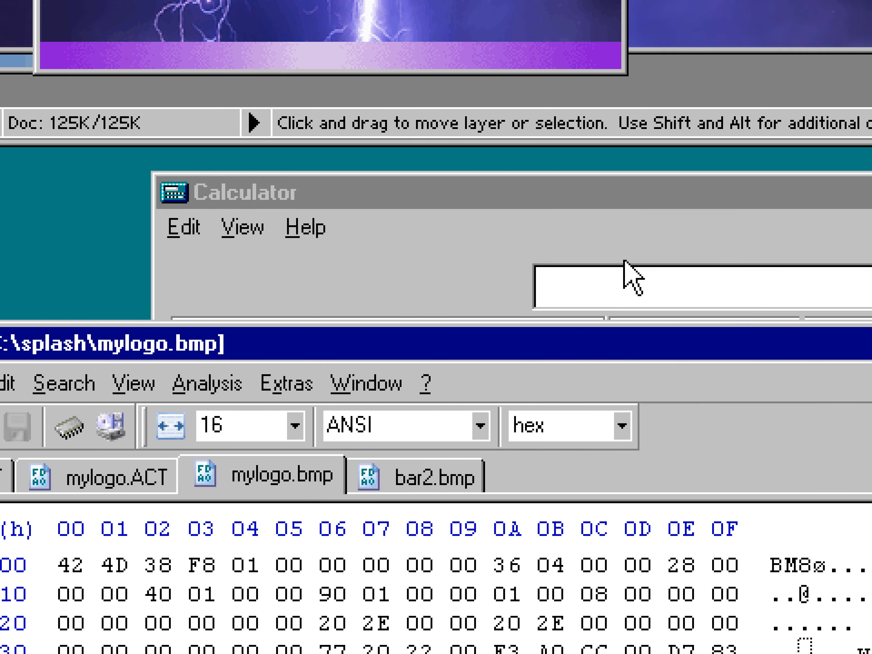
pyautogui.click(618, 237)
pyautogui.click(303, 337)
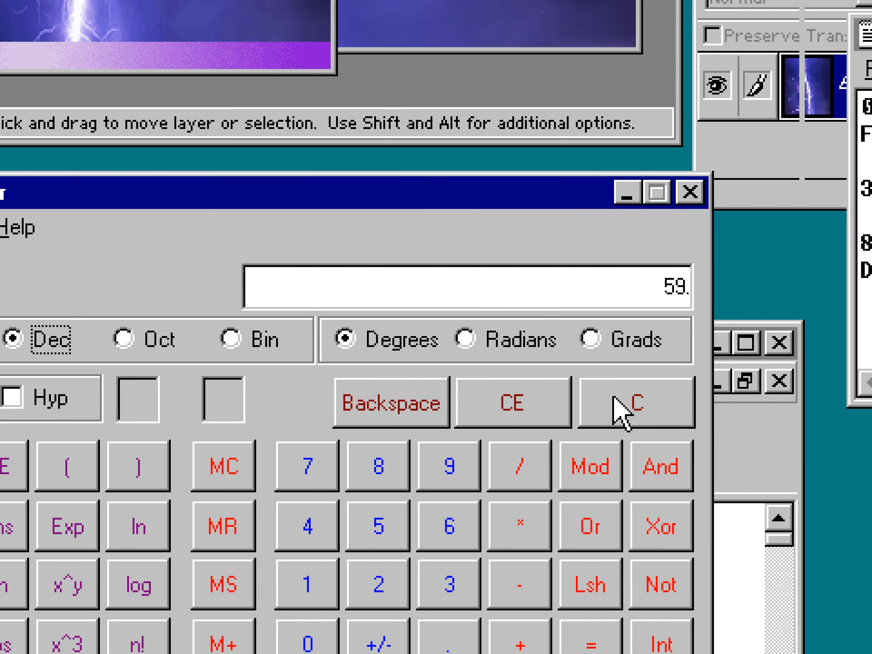
pyautogui.click(617, 402)
pyautogui.click(379, 584)
pyautogui.click(379, 525)
pyautogui.click(449, 525)
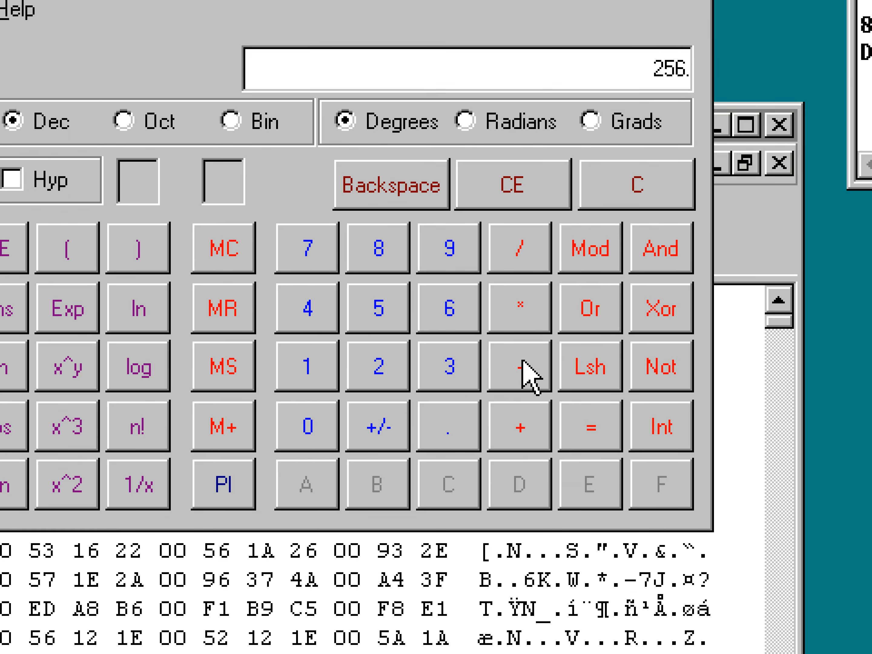
pyautogui.click(379, 371)
pyautogui.click(312, 425)
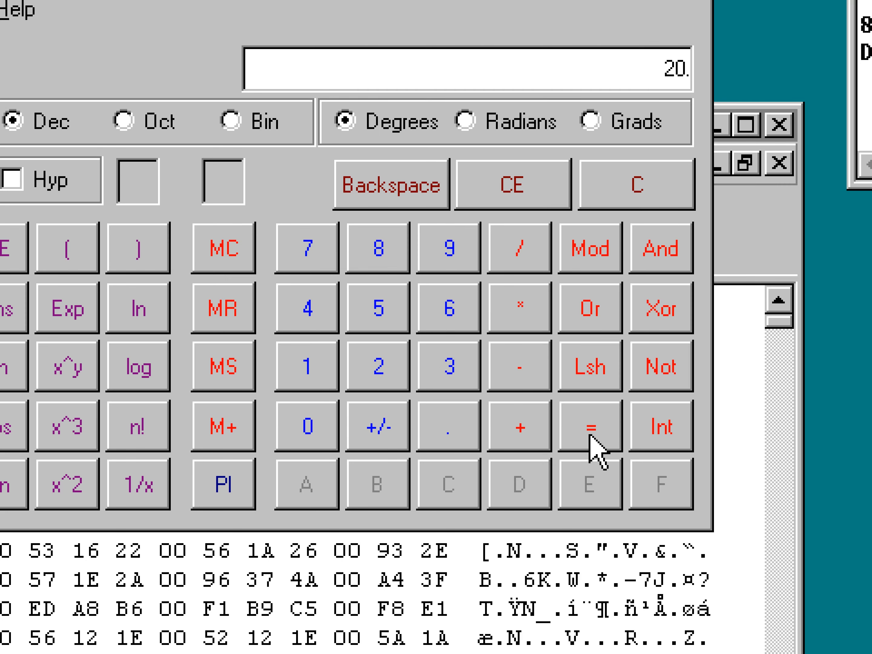
pyautogui.click(600, 433)
pyautogui.click(231, 204)
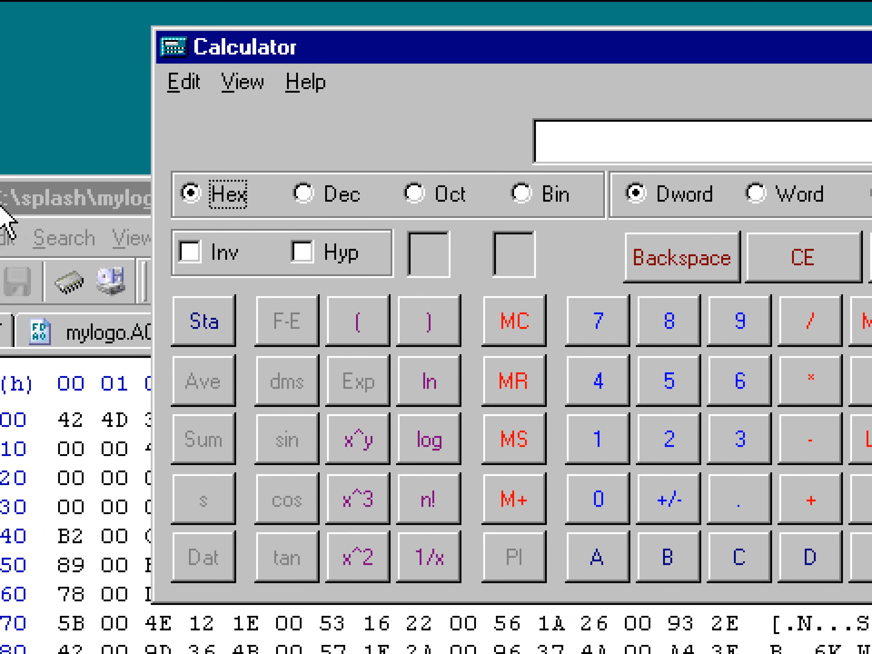
# Set the byte at offset 32 of mylogo.bmp to EC.
pyautogui.click(32, 196)
pyautogui.write('EC')
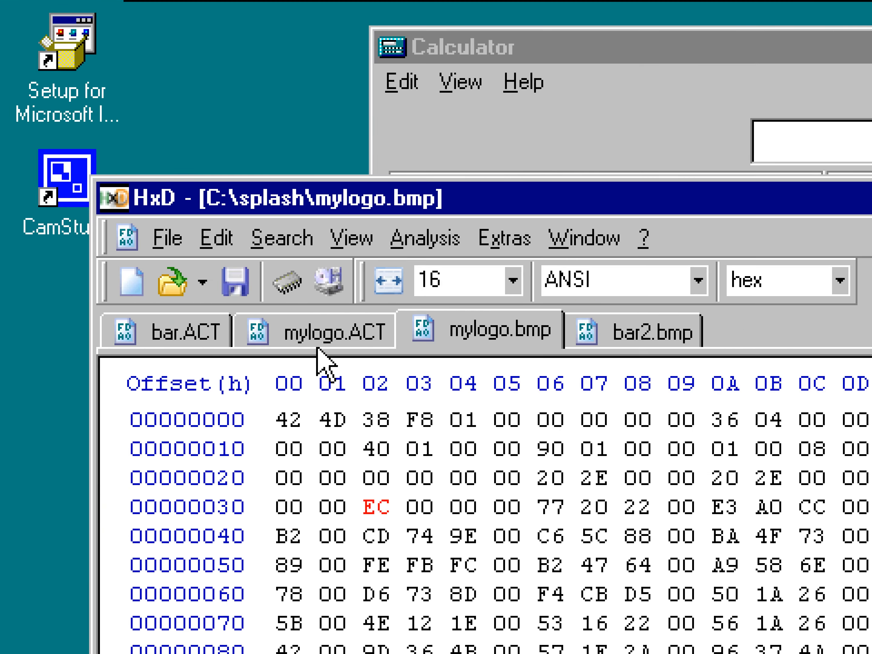
# Save mylogo.bmp in the hex editor and decline Photoshop's offer to update the modified file.
pyautogui.hotkey('ctrl', 's')
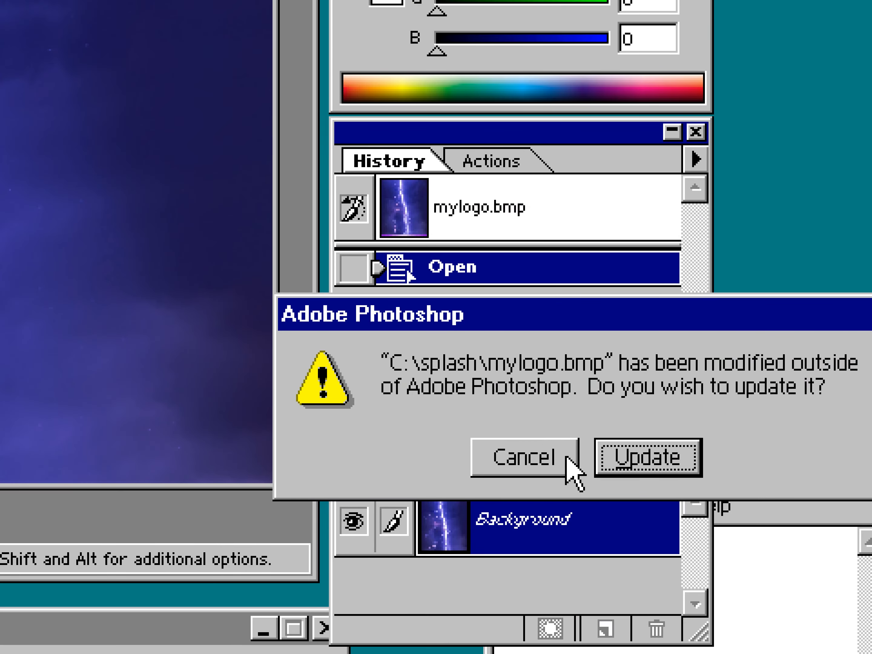
pyautogui.click(553, 459)
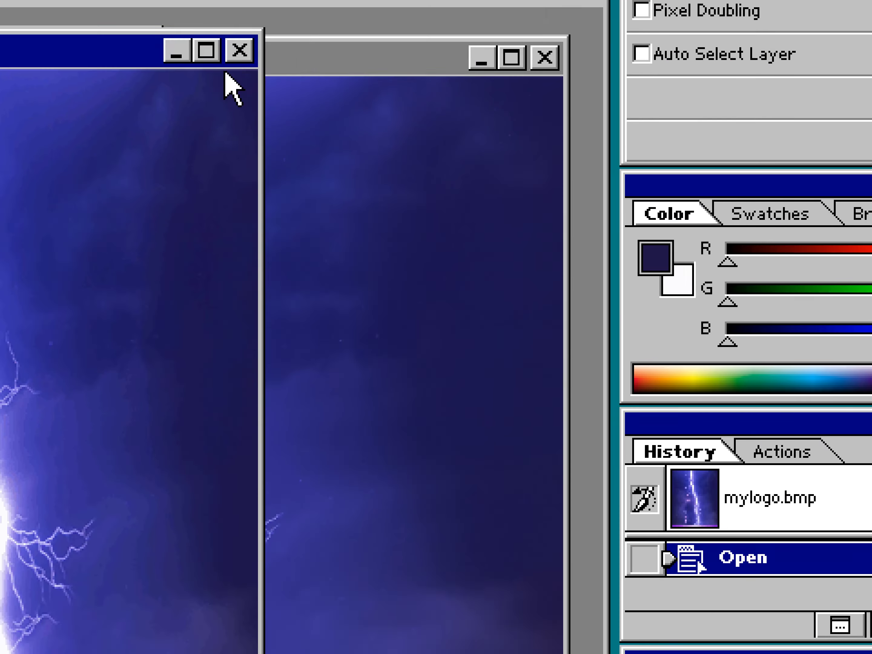
pyautogui.click(239, 51)
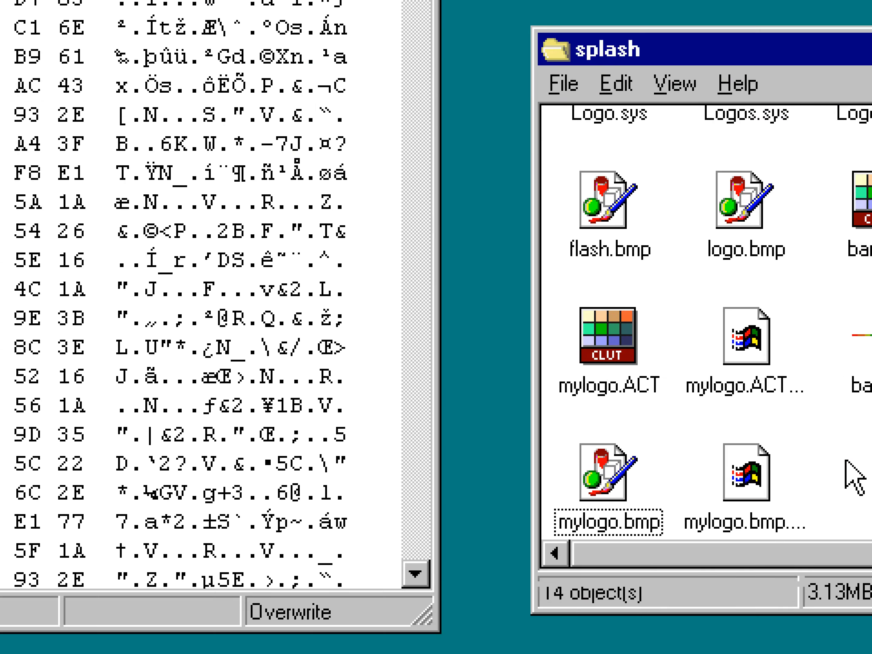
# Duplicate Sulogo.sys in the splash folder and rename the copy sulogo.bmp.
pyautogui.scroll(2, 622, 435)
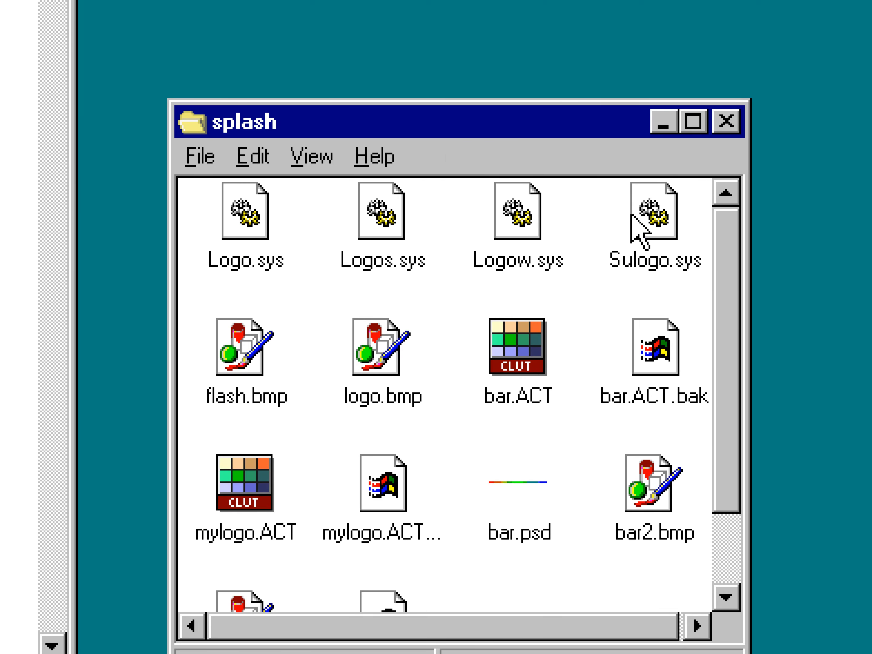
pyautogui.click(710, 218)
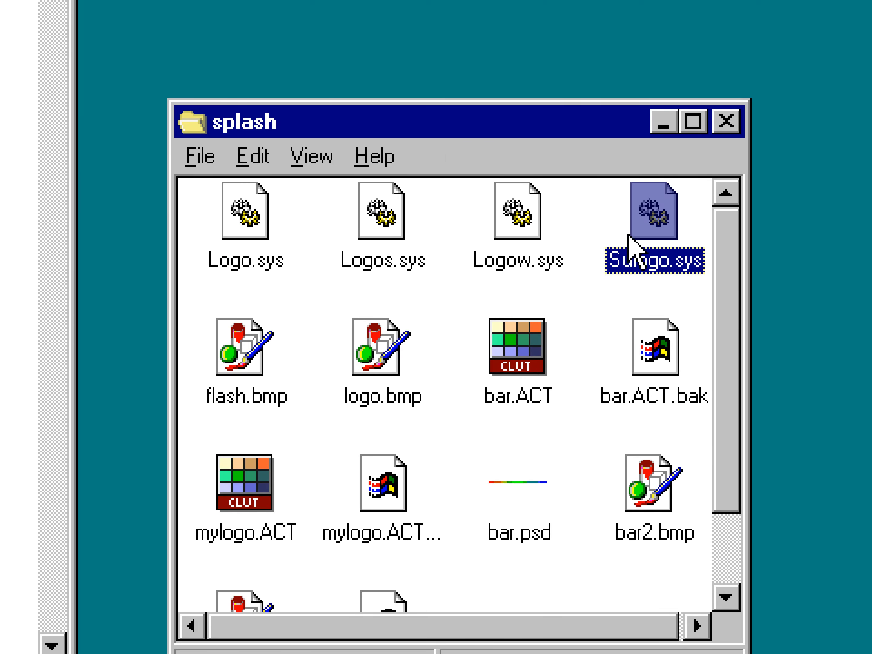
pyautogui.hotkey('ctrl', 'c')
pyautogui.hotkey('ctrl', 'v')
pyautogui.click(503, 505)
pyautogui.press('F2')
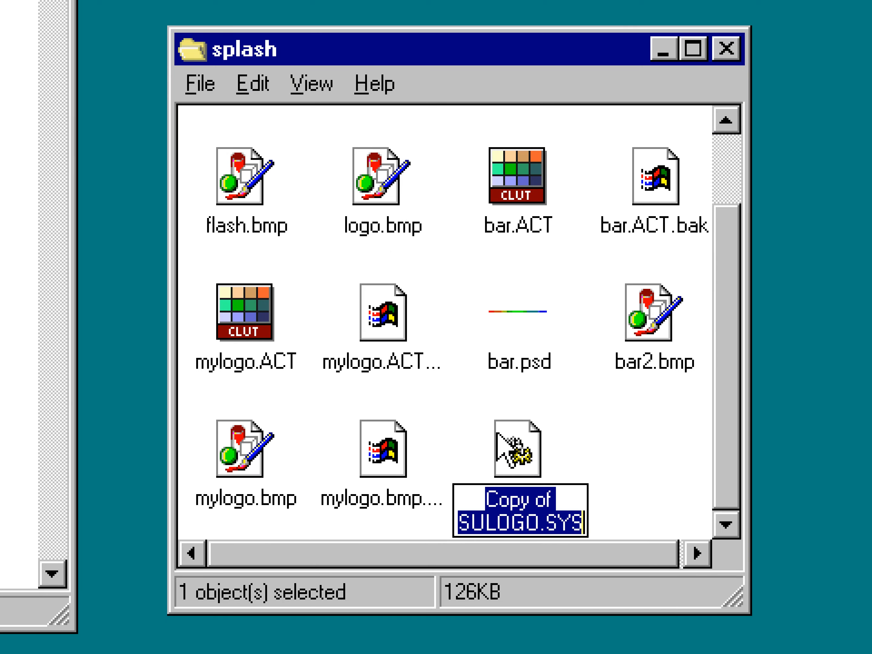
pyautogui.write('sulogo.bmp')
pyautogui.press('Return')
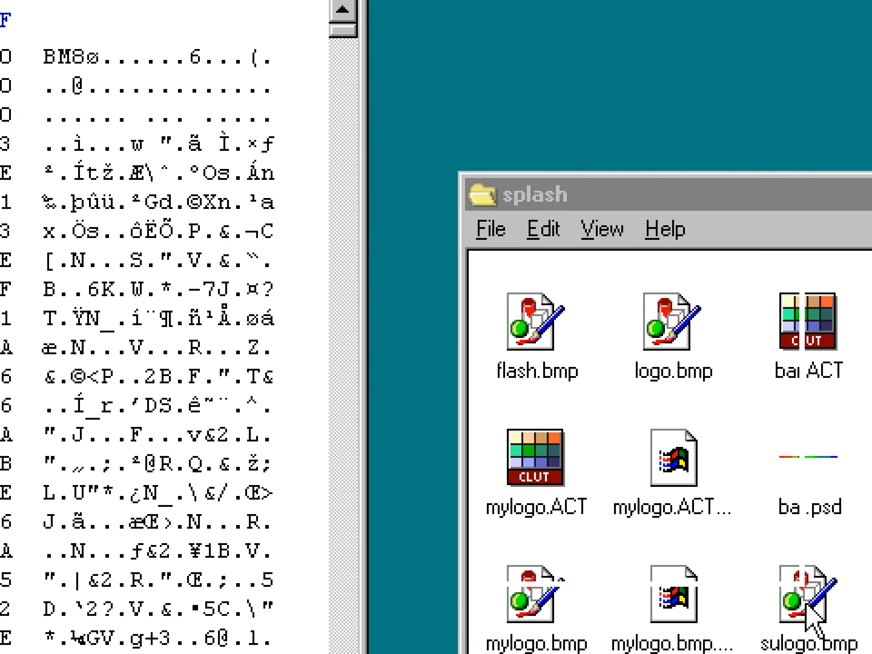
# Open sulogo.bmp in the hex editor and compare its header bytes around offset 32 with mylogo.bmp and bar2.bmp.
pyautogui.moveTo(808, 602); pyautogui.dragTo(136, 373)
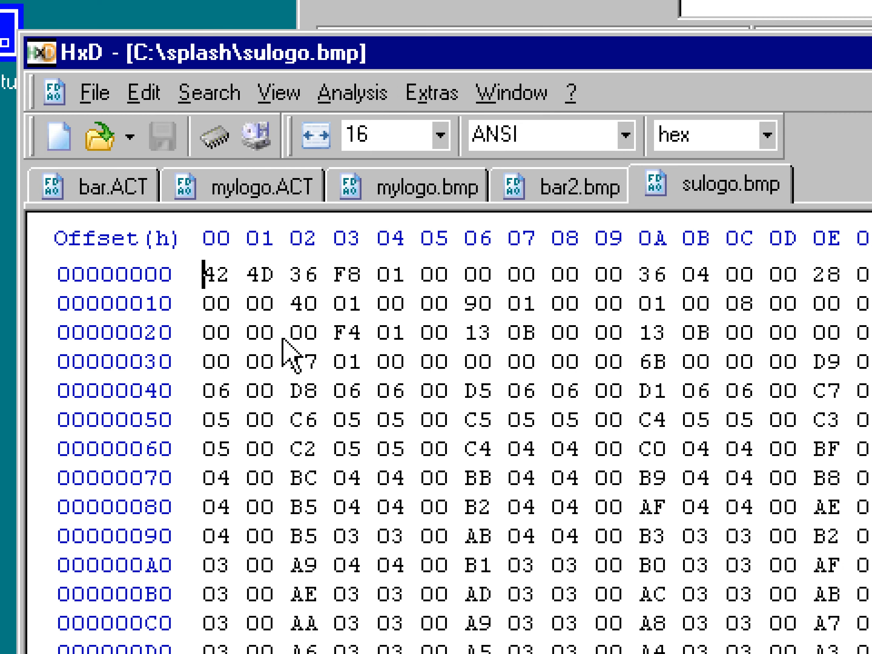
pyautogui.click(554, 190)
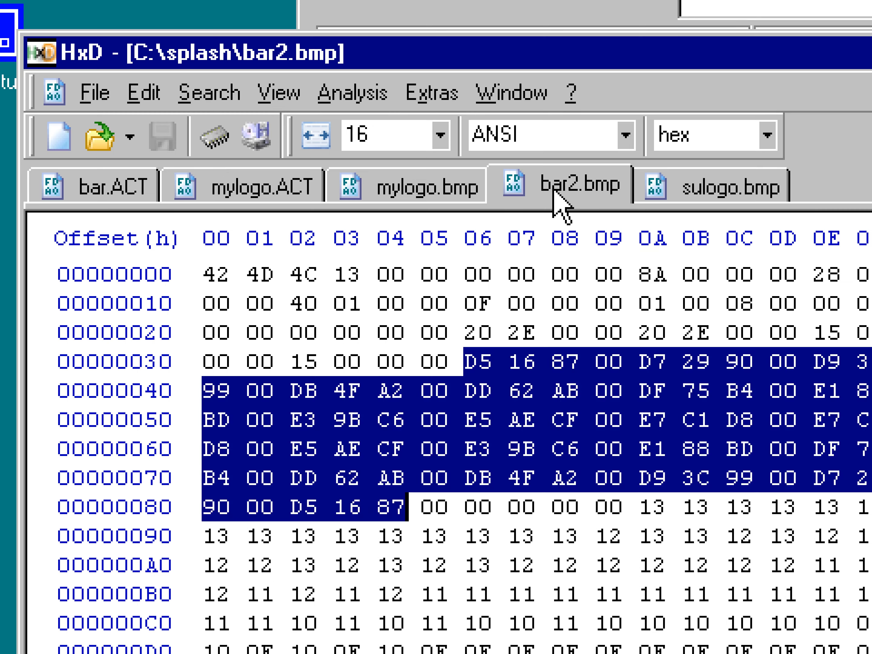
pyautogui.click(333, 366)
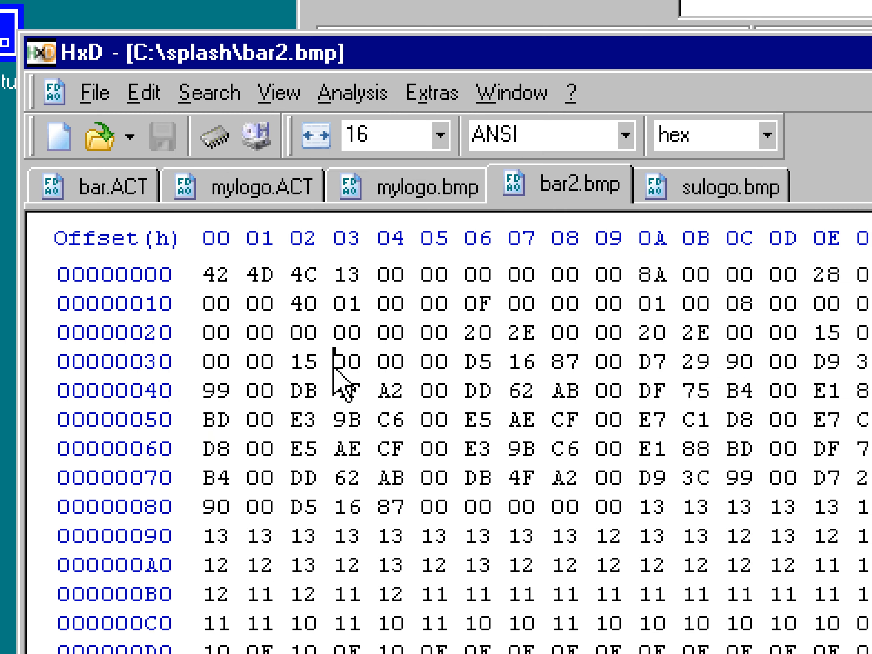
pyautogui.click(394, 201)
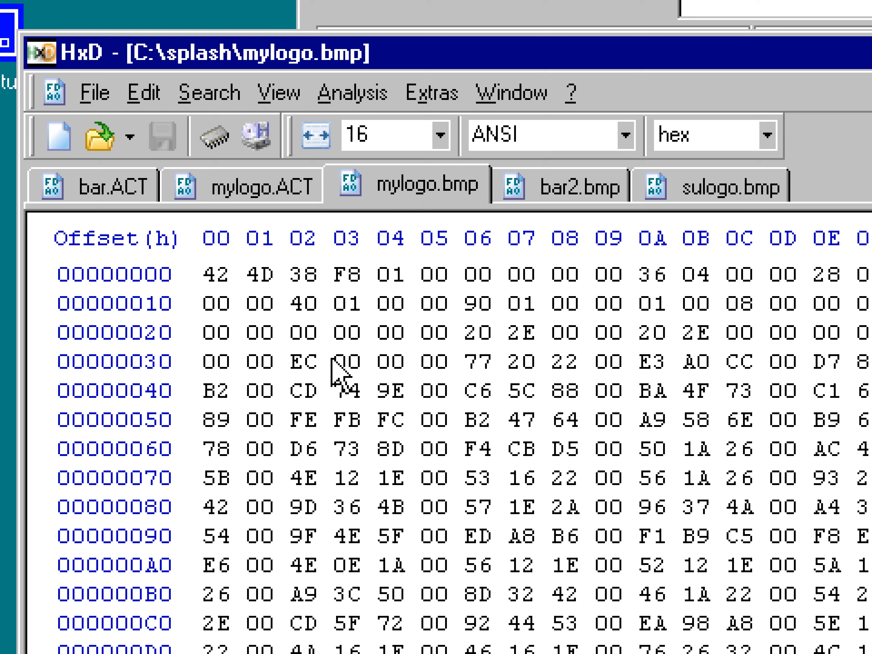
pyautogui.moveTo(331, 360); pyautogui.dragTo(361, 358)
pyautogui.click(696, 188)
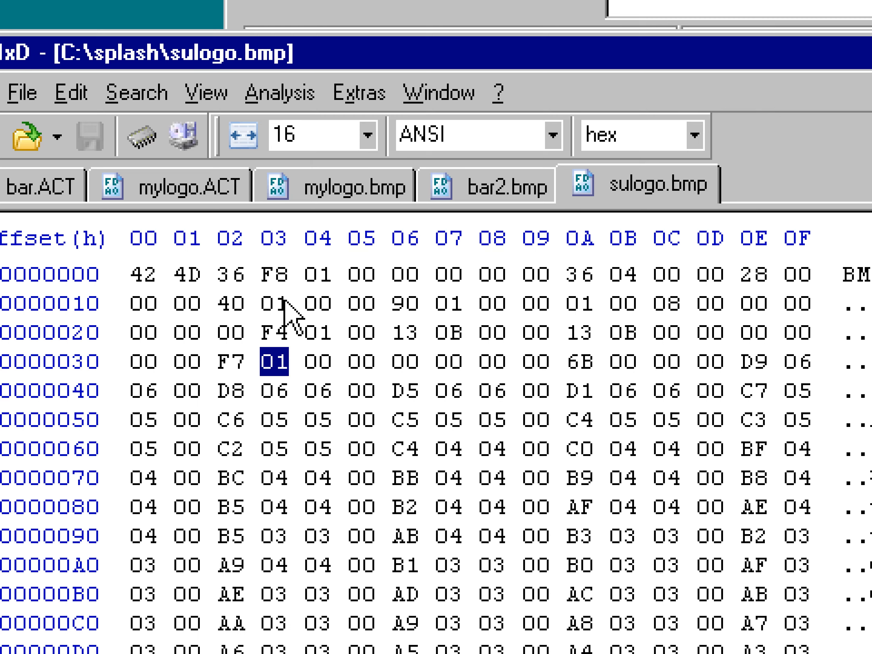
pyautogui.click(343, 200)
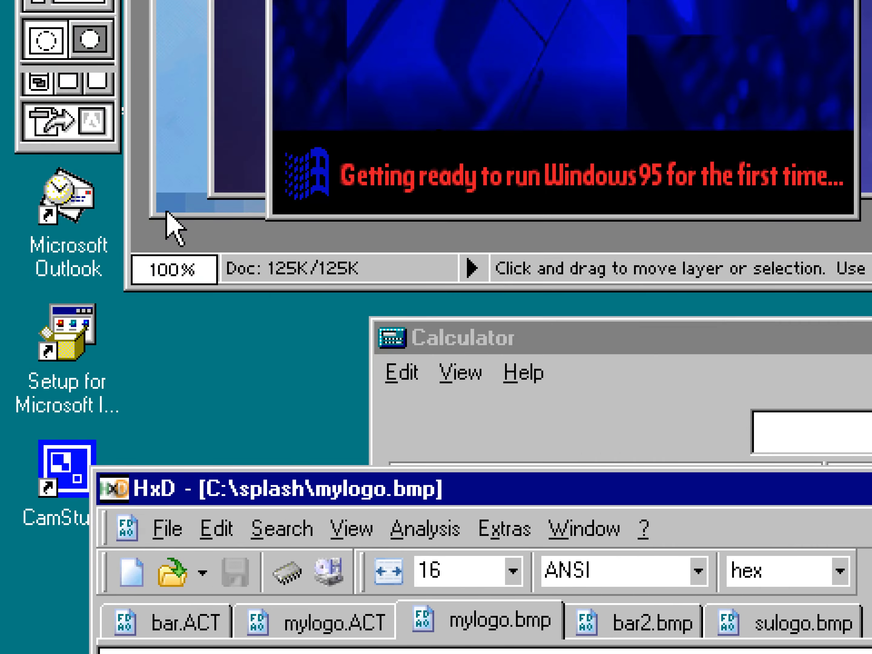
pyautogui.click(153, 211)
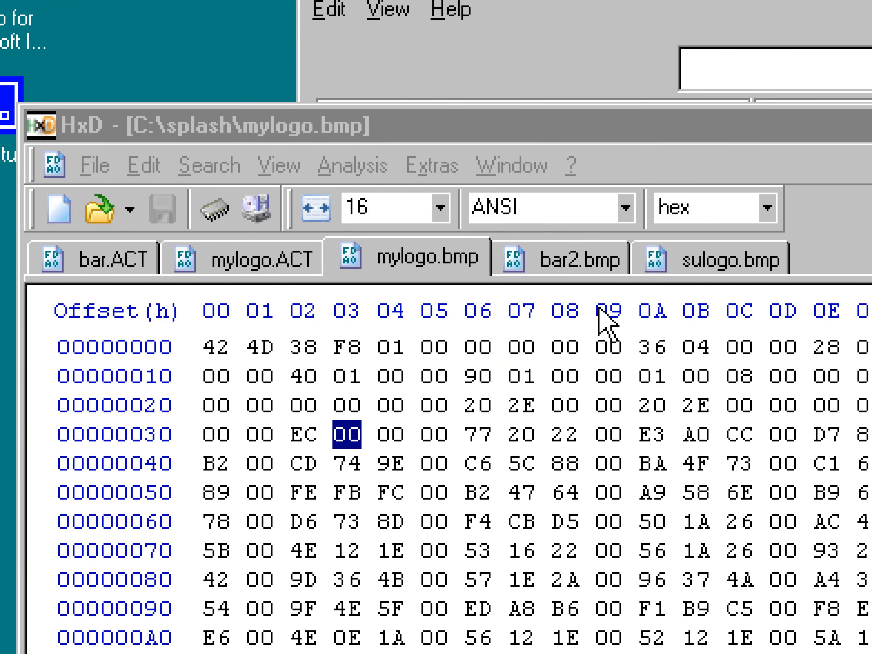
pyautogui.click(787, 623)
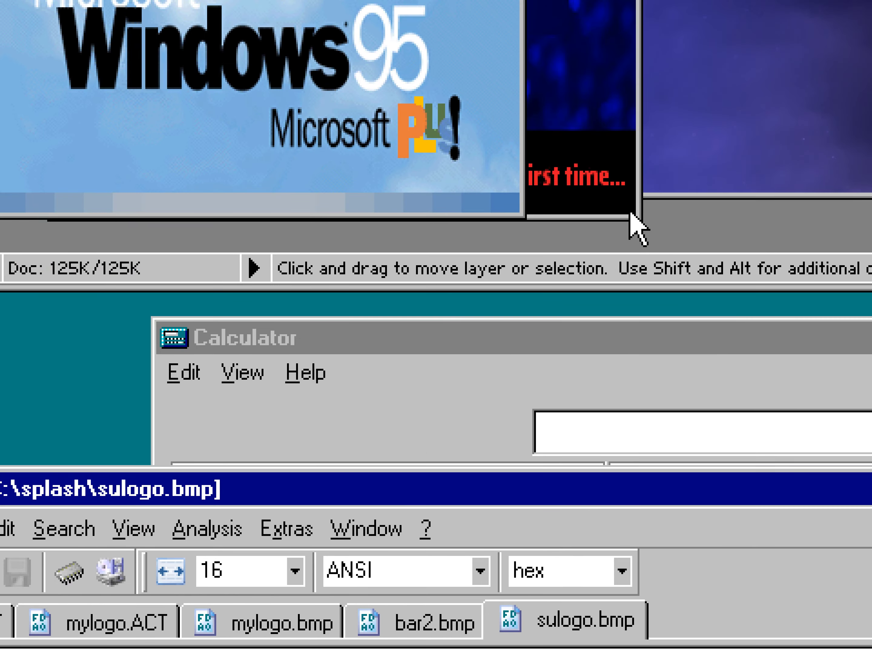
pyautogui.click(632, 216)
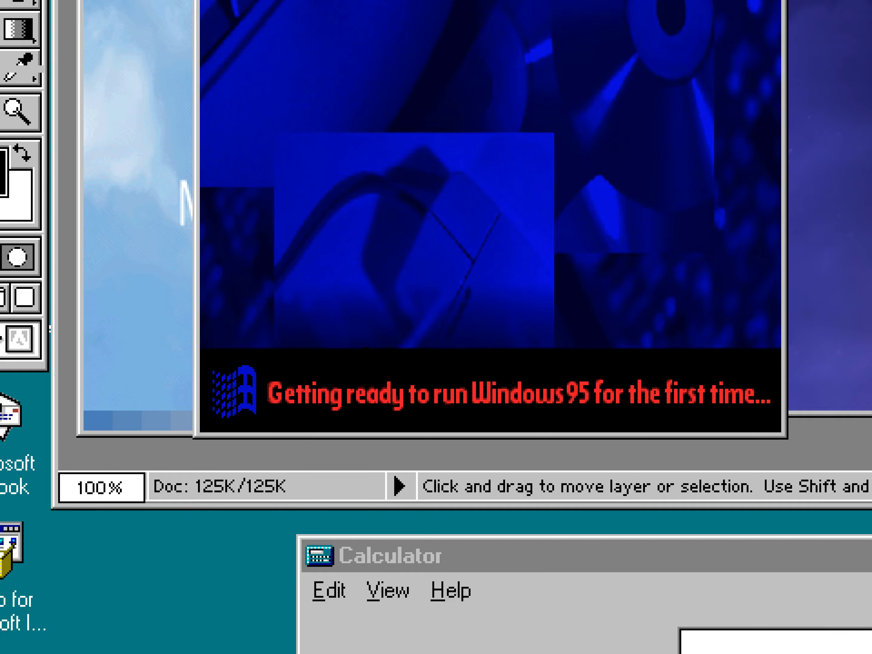
# Inspect the open image's colour table through Image > Mode in Photoshop, then cancel the dialog.
pyautogui.click(201, 62)
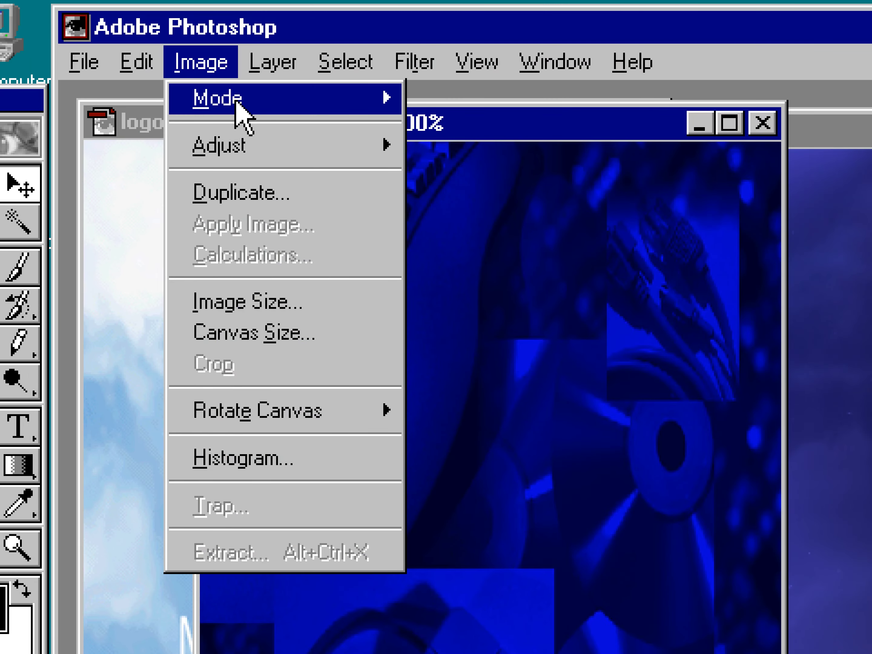
pyautogui.moveTo(245, 99)
pyautogui.click(482, 439)
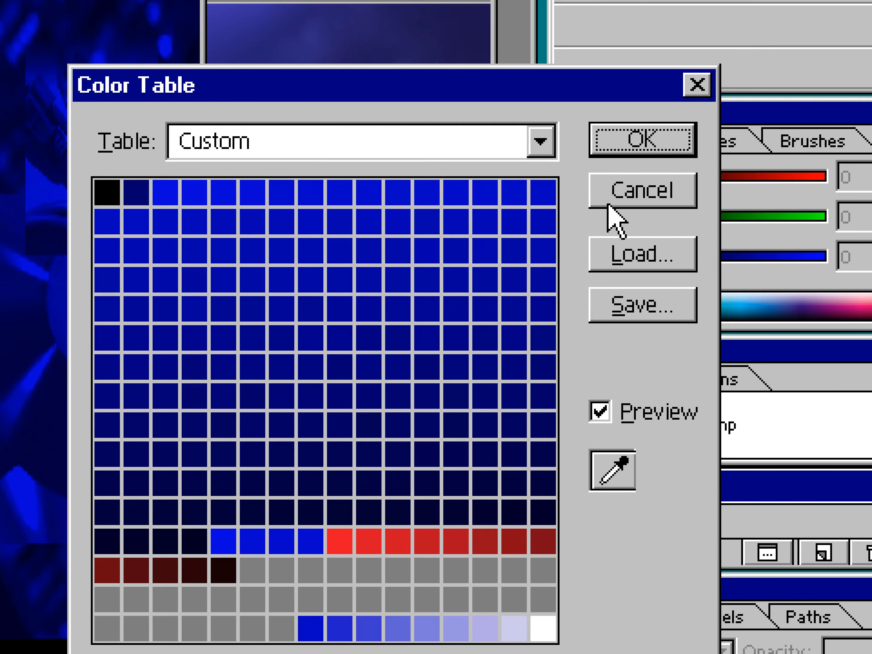
pyautogui.click(609, 204)
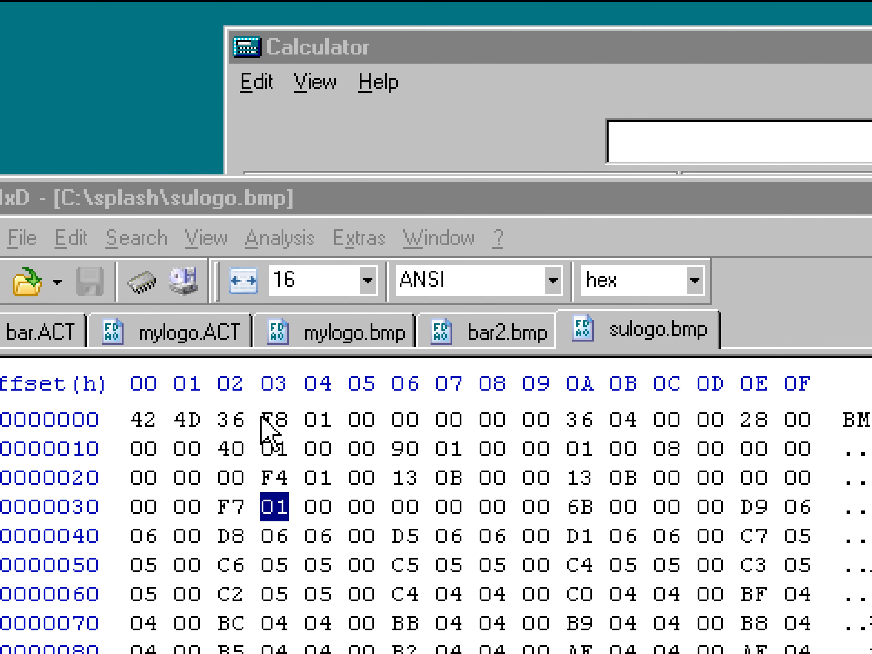
# Open the Windows logo .sys files from the splash folder in Paint to view their images, then close Paint.
pyautogui.click(792, 278)
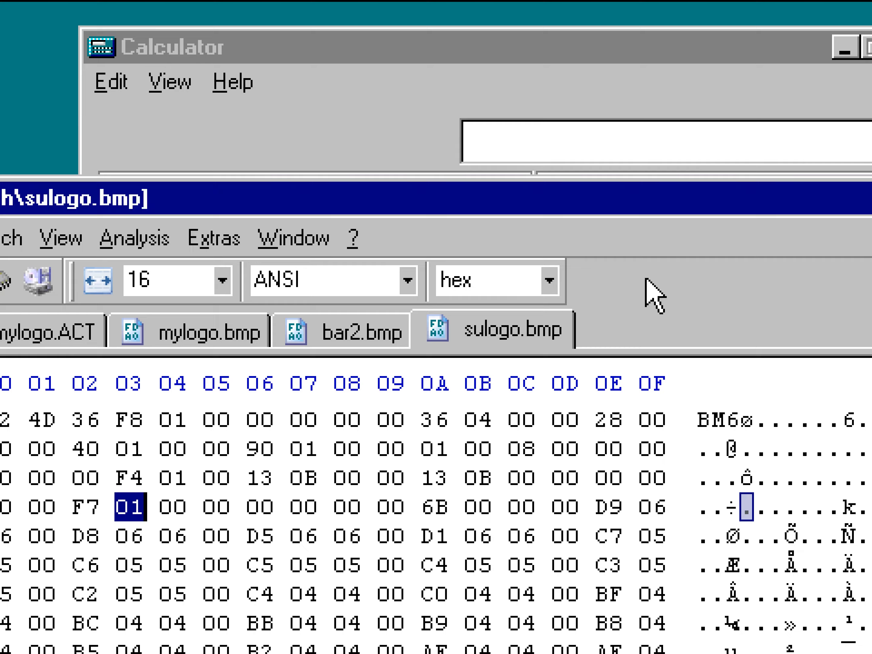
pyautogui.click(13, 650)
pyautogui.click(617, 438)
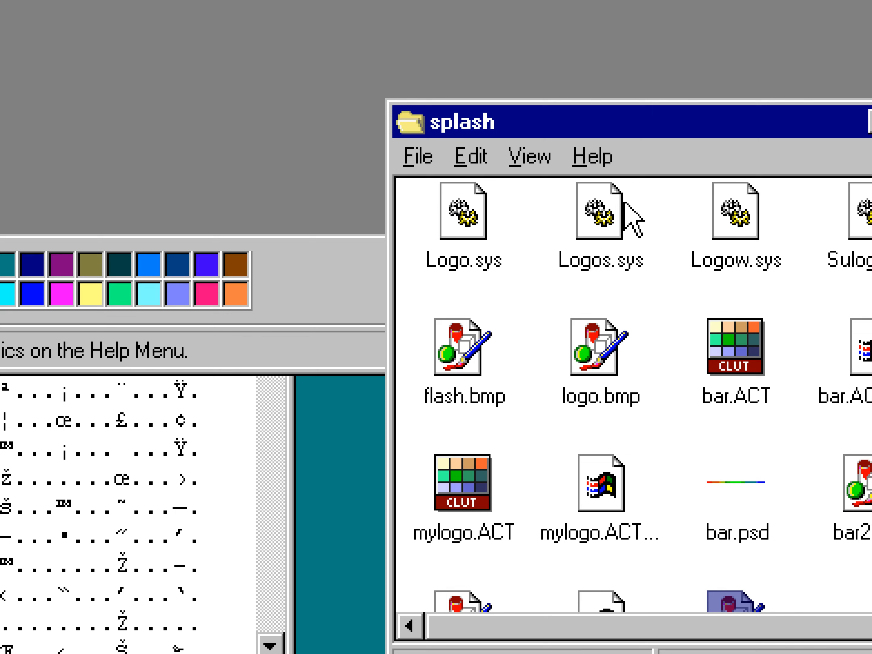
pyautogui.moveTo(649, 212)
pyautogui.mouseDown()
pyautogui.moveTo(535, 72)
pyautogui.moveTo(380, 8)
pyautogui.moveTo(265, 15)
pyautogui.mouseUp()
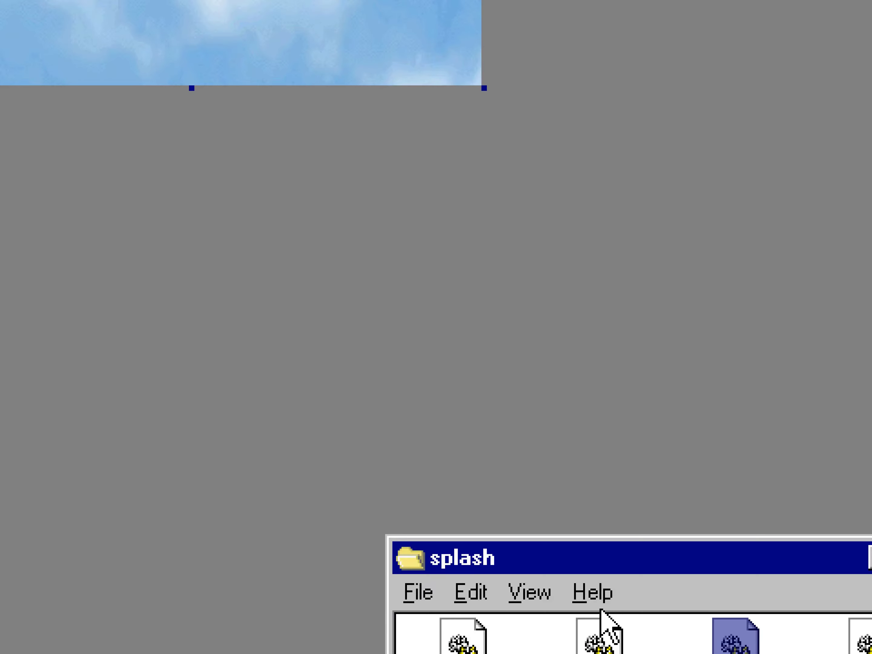
pyautogui.moveTo(602, 630)
pyautogui.mouseDown()
pyautogui.moveTo(619, 588)
pyautogui.moveTo(375, 32)
pyautogui.mouseUp()
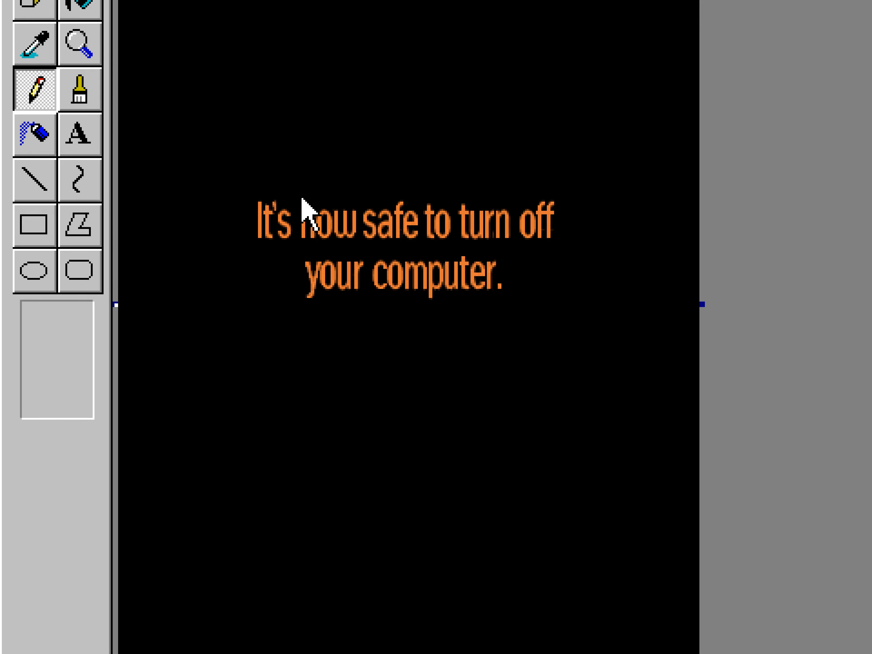
pyautogui.hotkey('alt', 'Tab')
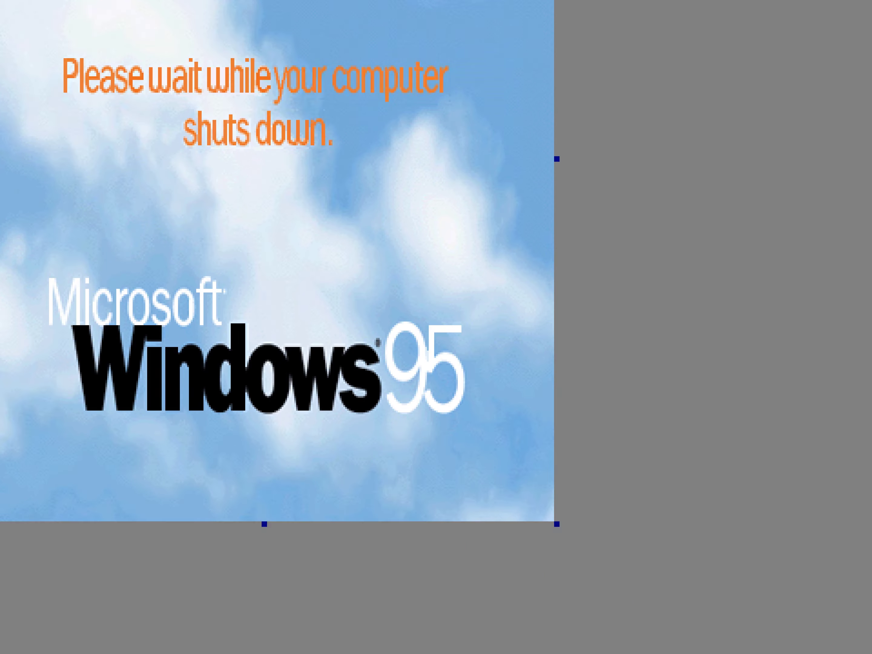
pyautogui.hotkey('alt', 'Tab')
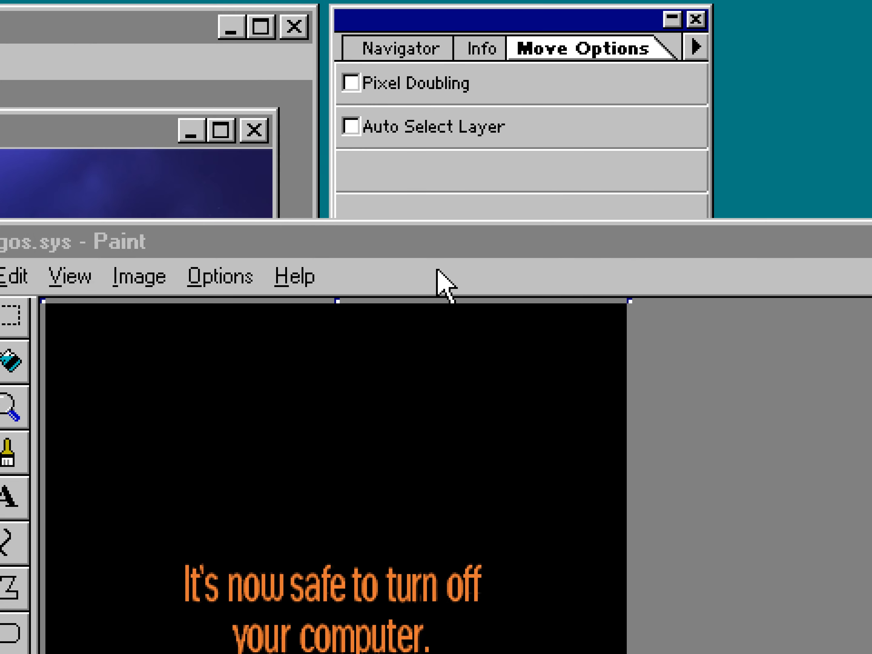
pyautogui.click(438, 269)
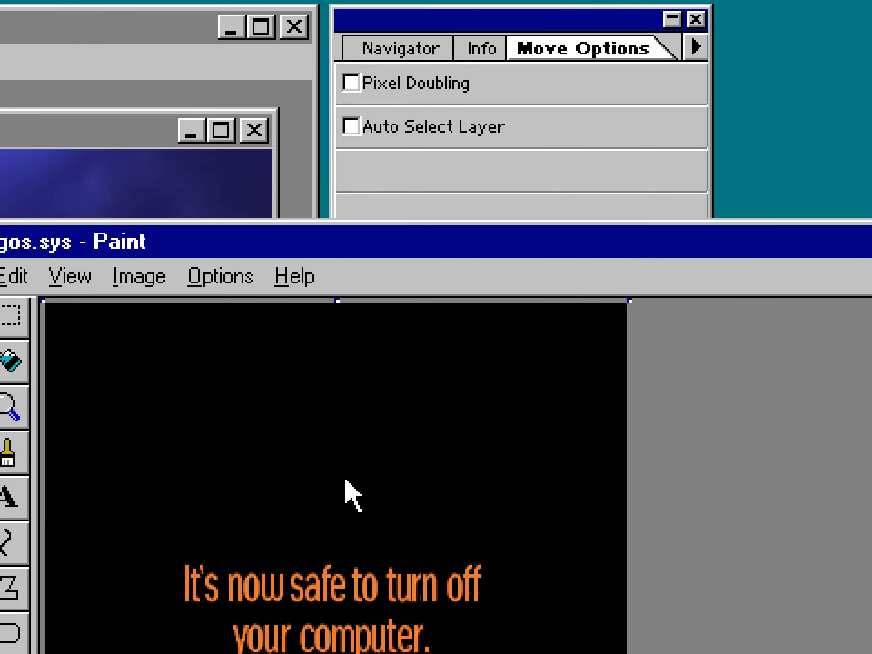
pyautogui.hotkey('alt', 'F4')
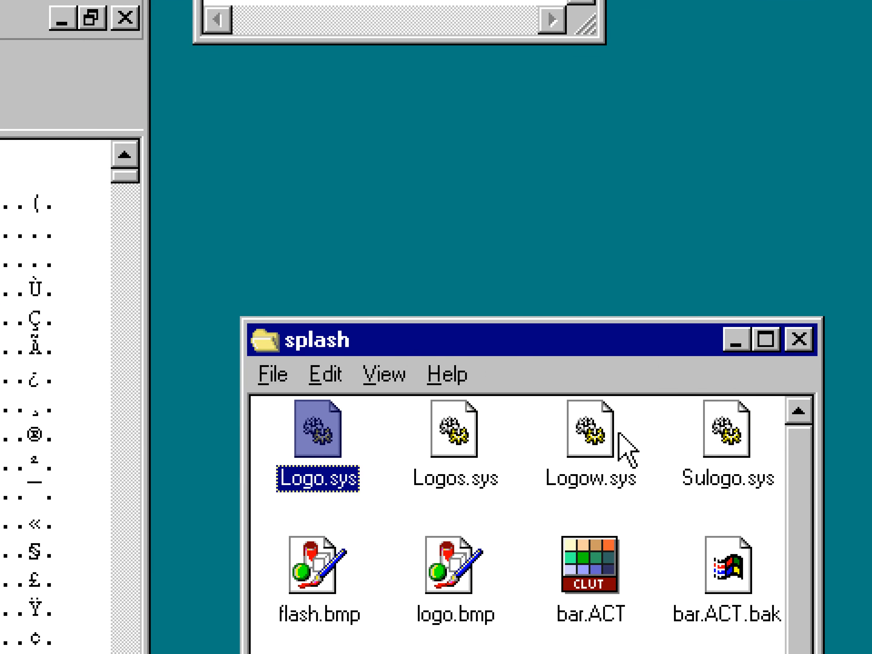
# Select Logos.sys and Logow.sys in the splash folder.
pyautogui.moveTo(860, 423); pyautogui.dragTo(674, 451)
pyautogui.moveTo(455, 451); pyautogui.dragTo(428, 467)
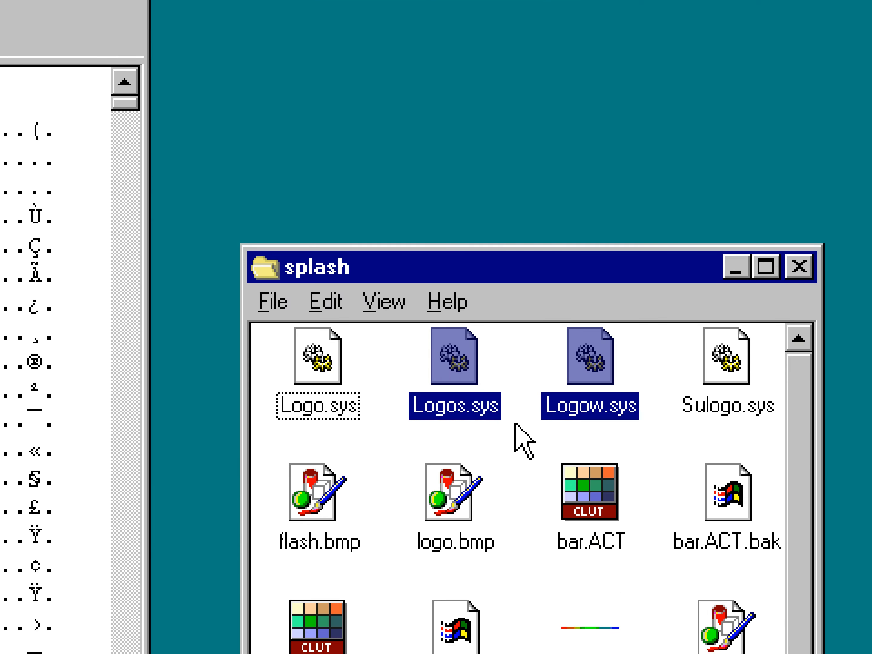